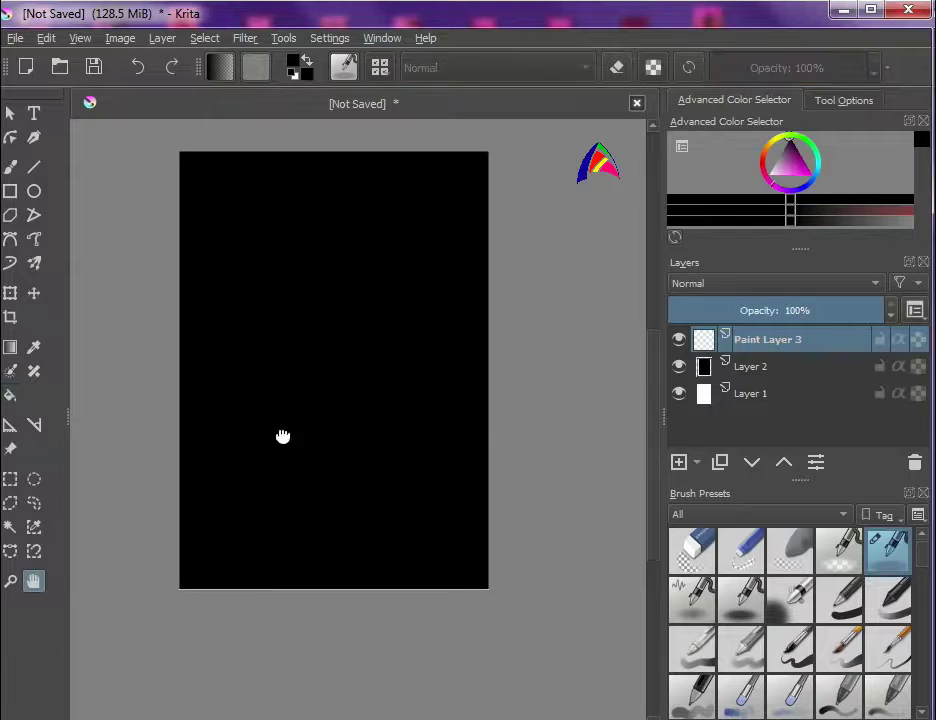
# Step: Set up the Freehand Path tool with a basic solid brush and a light peach-orange painting colour
pyautogui.click(34, 239)
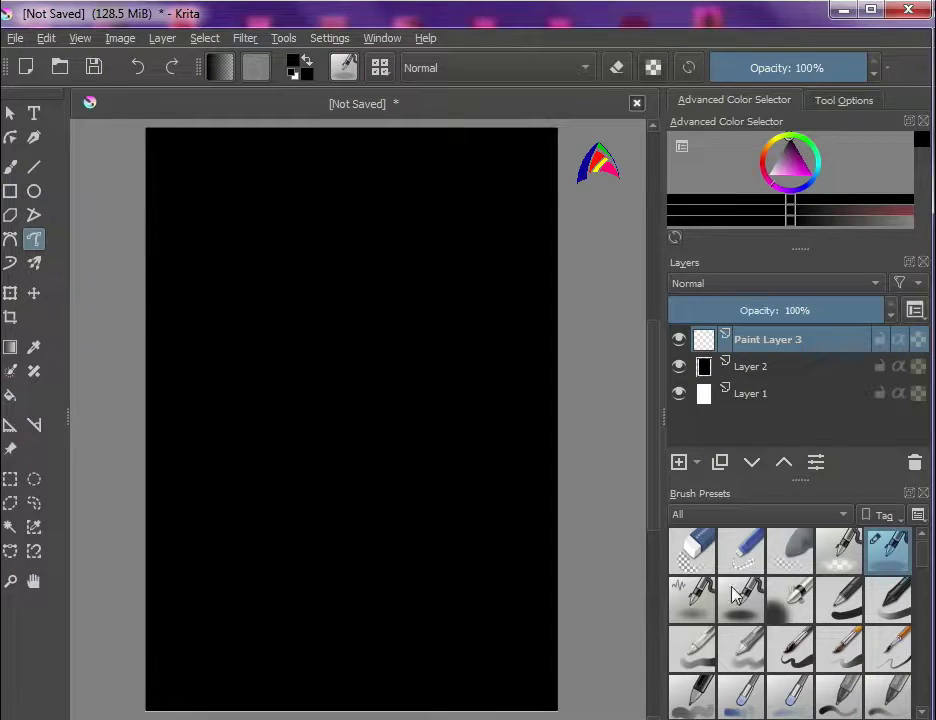
pyautogui.click(838, 598)
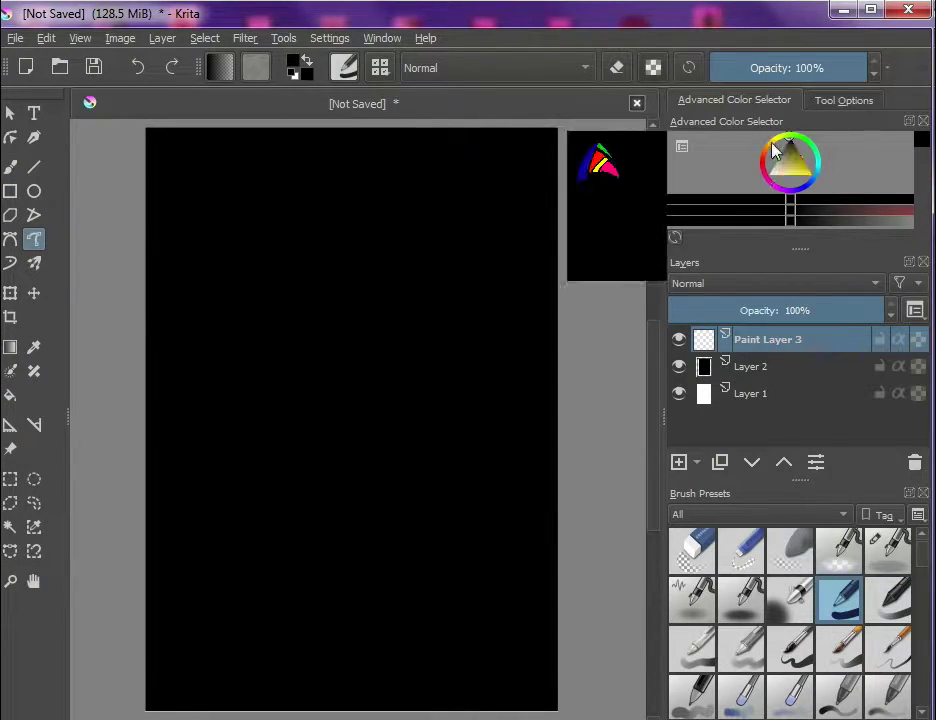
pyautogui.click(796, 157)
pyautogui.click(735, 200)
pyautogui.click(790, 174)
pyautogui.moveTo(803, 210); pyautogui.dragTo(838, 209)
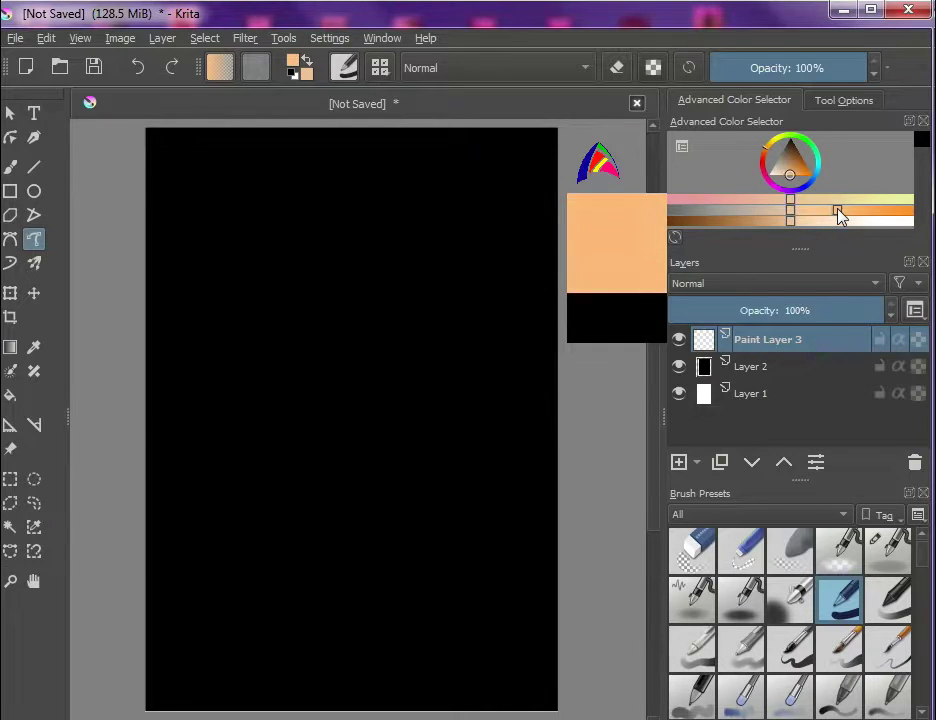
# Step: Paint a thick, solid peach-orange horizontal bar from the black canvas's left edge to past its middle as the matchstick's body, using an enlarged brush
pyautogui.moveTo(146, 531); pyautogui.dragTo(218, 531)
pyautogui.hotkey('ctrl', 'z')
pyautogui.rightClick(312, 545)
pyautogui.moveTo(564, 372); pyautogui.dragTo(586, 372)
pyautogui.click(532, 692)
pyautogui.moveTo(230, 524); pyautogui.dragTo(351, 539)
pyautogui.rightClick(501, 577)
pyautogui.click(489, 420)
pyautogui.moveTo(148, 531)
pyautogui.mouseDown()
pyautogui.moveTo(397, 521)
pyautogui.moveTo(182, 534)
pyautogui.moveTo(385, 533)
pyautogui.moveTo(309, 554)
pyautogui.moveTo(377, 547)
pyautogui.mouseUp()
pyautogui.hotkey('ctrl', 'z')
pyautogui.hotkey('ctrl', 'z')
pyautogui.moveTo(146, 548)
pyautogui.mouseDown()
pyautogui.moveTo(326, 538)
pyautogui.moveTo(342, 557)
pyautogui.moveTo(140, 541)
pyautogui.moveTo(230, 559)
pyautogui.moveTo(232, 543)
pyautogui.moveTo(178, 541)
pyautogui.moveTo(186, 538)
pyautogui.moveTo(143, 548)
pyautogui.moveTo(326, 560)
pyautogui.mouseUp()
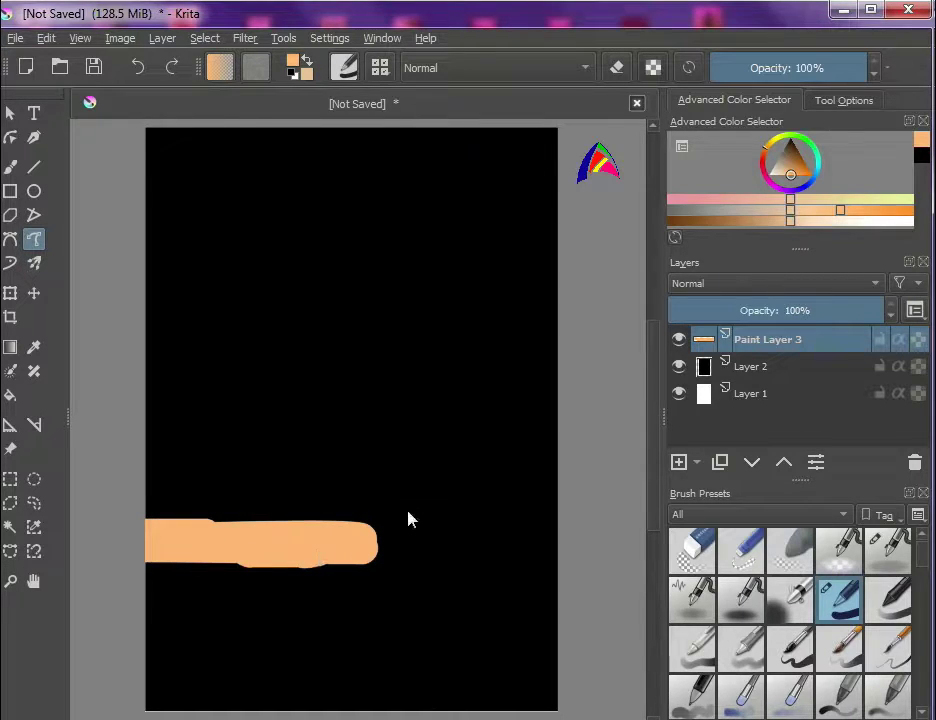
# Step: Add a paint layer above the stick and test medium brown textured strokes along it, undoing them
pyautogui.press('Insert')
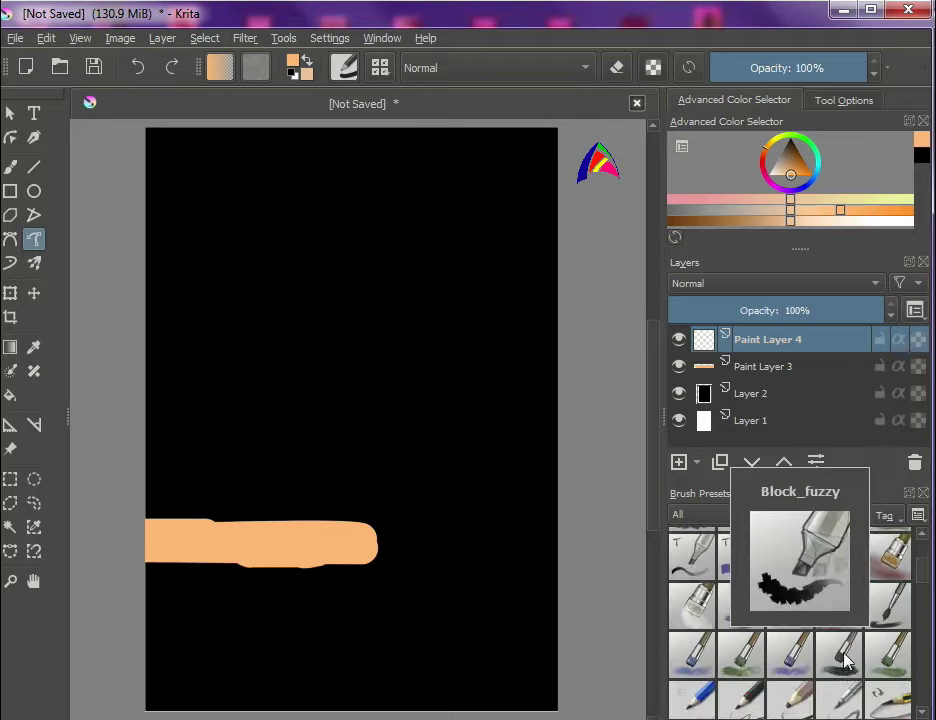
pyautogui.scroll(-10, 731, 606)
pyautogui.scroll(10, 728, 608)
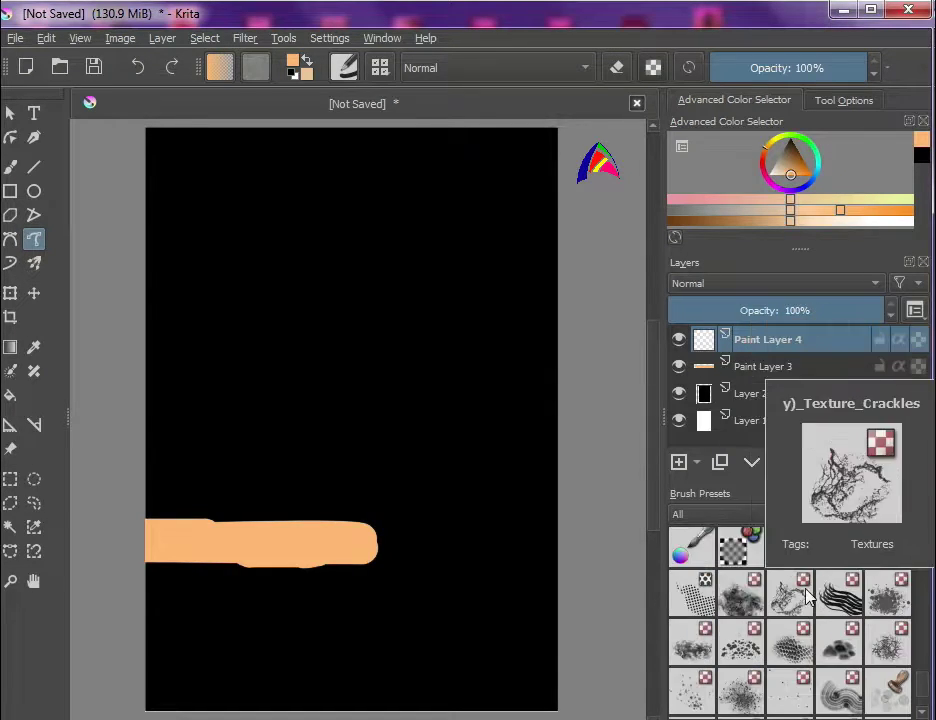
pyautogui.moveTo(152, 530)
pyautogui.mouseDown()
pyautogui.moveTo(228, 535)
pyautogui.moveTo(156, 547)
pyautogui.moveTo(349, 551)
pyautogui.mouseUp()
pyautogui.hotkey('ctrl', 'z')
pyautogui.hotkey('ctrl', 'z')
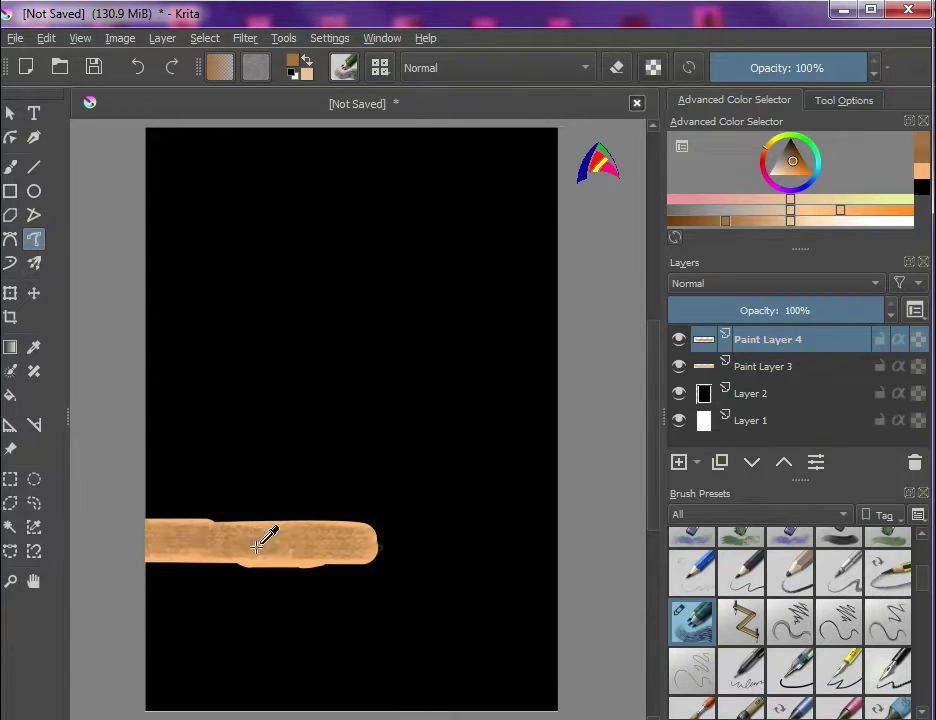
# Step: Try reworking the brown texture along the stick with adjusted brush settings and the Freehand Brush tool
pyautogui.rightClick(265, 539)
pyautogui.click(490, 508)
pyautogui.moveTo(152, 540)
pyautogui.mouseDown()
pyautogui.moveTo(270, 545)
pyautogui.moveTo(194, 531)
pyautogui.moveTo(359, 545)
pyautogui.mouseUp()
pyautogui.hotkey('ctrl', 'z')
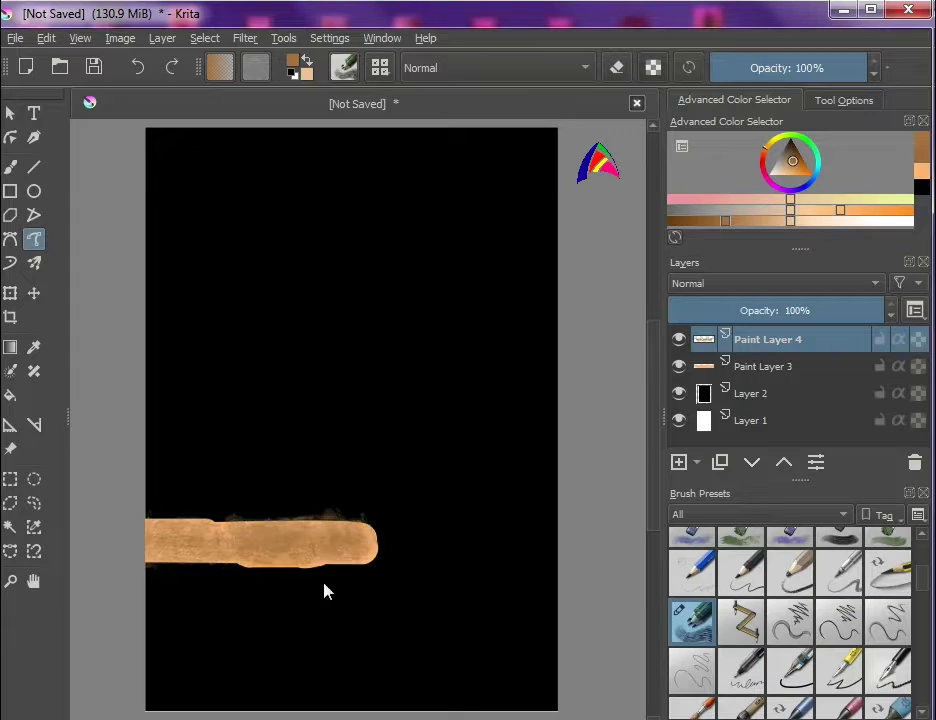
pyautogui.hotkey('ctrl', 'z')
pyautogui.press('b')
pyautogui.moveTo(230, 540)
pyautogui.mouseDown()
pyautogui.moveTo(188, 535)
pyautogui.moveTo(315, 547)
pyautogui.moveTo(280, 553)
pyautogui.moveTo(203, 535)
pyautogui.mouseUp()
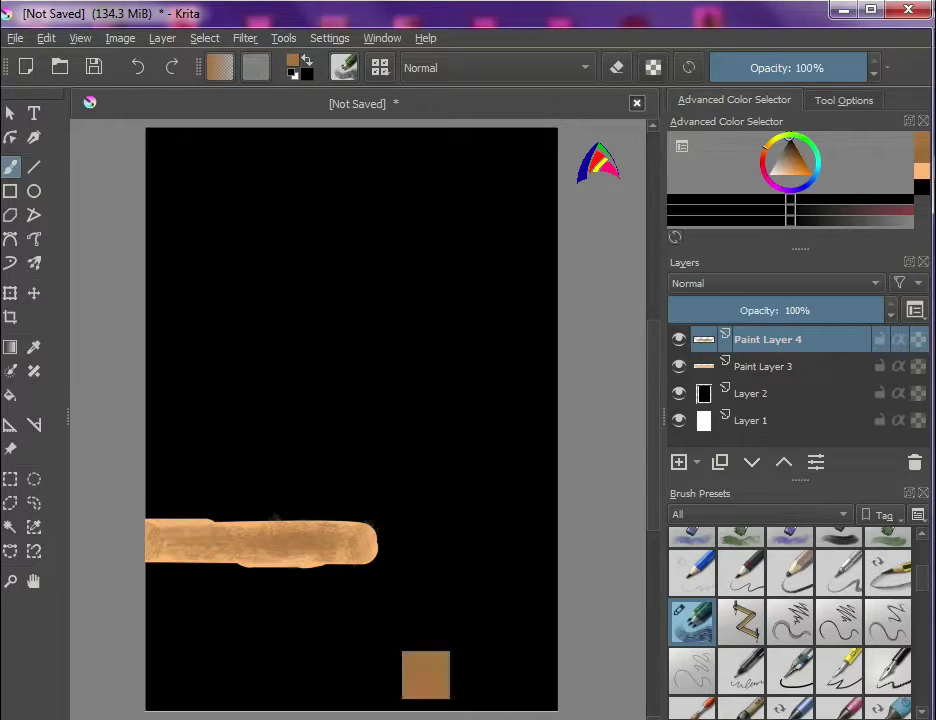
# Step: Paint brown wood grain along the stick with the Freehand Path tool and set the texture layer's opacity to 79%
pyautogui.click(33, 239)
pyautogui.moveTo(283, 566)
pyautogui.mouseDown()
pyautogui.moveTo(149, 524)
pyautogui.moveTo(360, 536)
pyautogui.moveTo(151, 526)
pyautogui.moveTo(346, 527)
pyautogui.moveTo(308, 556)
pyautogui.moveTo(398, 542)
pyautogui.moveTo(303, 556)
pyautogui.moveTo(349, 537)
pyautogui.moveTo(266, 529)
pyautogui.moveTo(280, 538)
pyautogui.moveTo(334, 541)
pyautogui.mouseUp()
pyautogui.hotkey('ctrl', 'z')
pyautogui.hotkey('ctrl', 'z')
pyautogui.hotkey('ctrl', 'z')
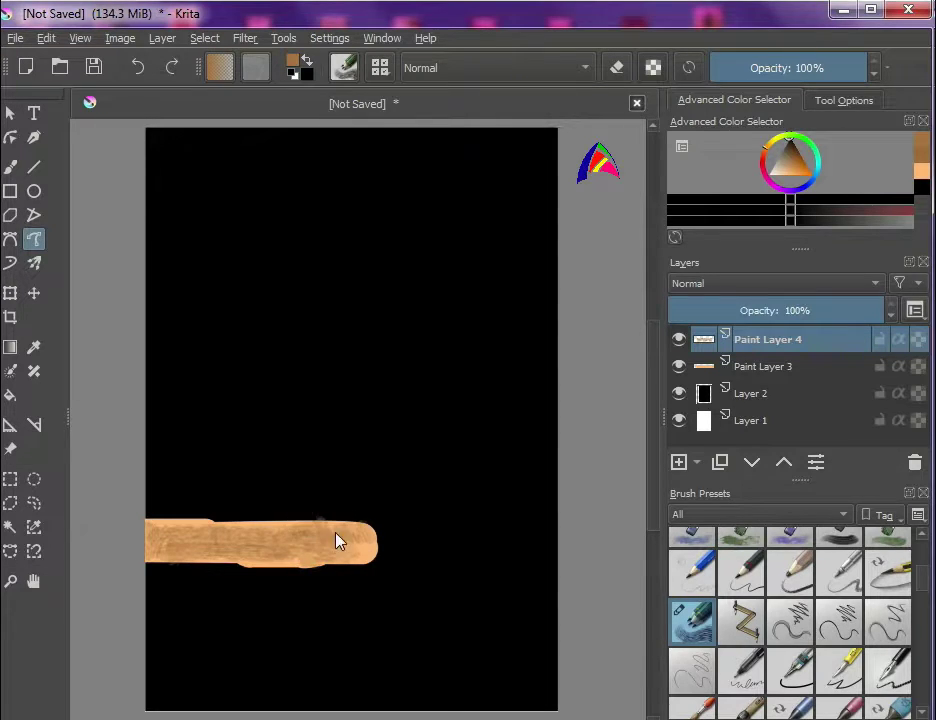
pyautogui.moveTo(213, 535)
pyautogui.mouseDown()
pyautogui.moveTo(248, 557)
pyautogui.moveTo(309, 559)
pyautogui.mouseUp()
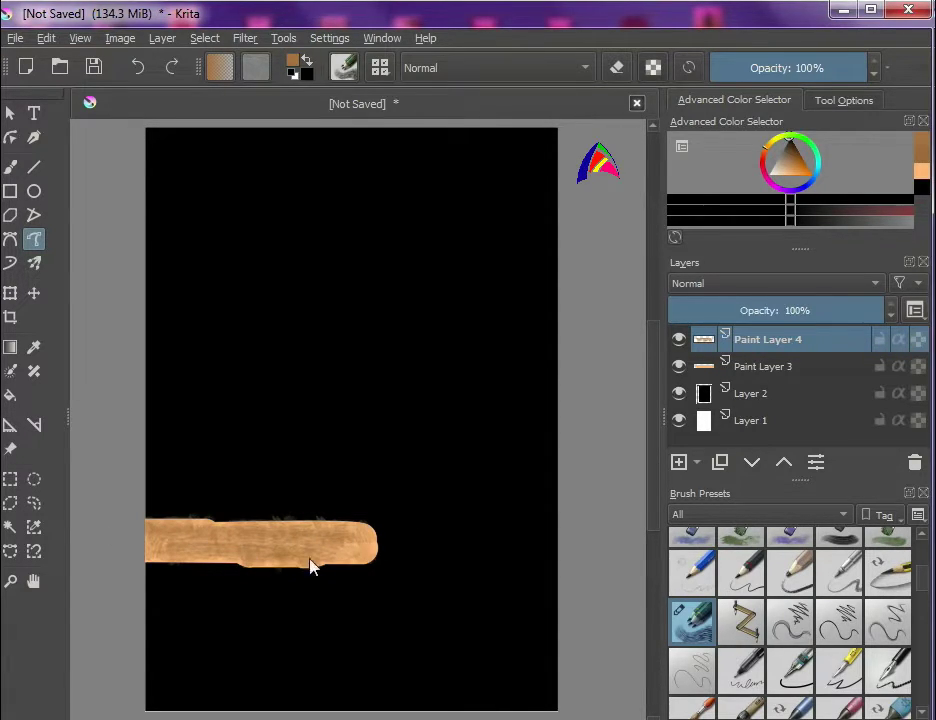
pyautogui.moveTo(845, 311); pyautogui.dragTo(830, 311)
# Step: Add another paint layer, select a bristle brush and set the painting colour to dark brown
pyautogui.click(679, 462)
pyautogui.scroll(1, 768, 630)
pyautogui.click(745, 622)
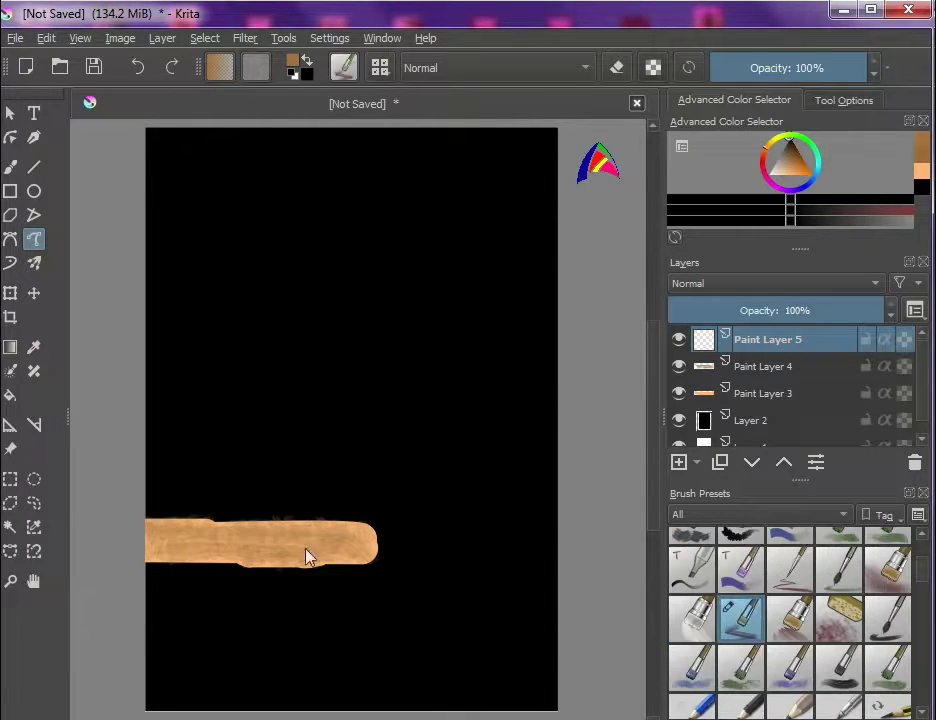
pyautogui.click(922, 152)
pyautogui.click(791, 157)
pyautogui.click(739, 221)
pyautogui.moveTo(738, 219); pyautogui.dragTo(735, 220)
# Step: Try shading the stick's right part with dark brown bristle strokes
pyautogui.moveTo(336, 552)
pyautogui.mouseDown()
pyautogui.moveTo(315, 539)
pyautogui.moveTo(326, 556)
pyautogui.moveTo(167, 560)
pyautogui.moveTo(403, 564)
pyautogui.mouseUp()
pyautogui.hotkey('ctrl', 'z')
pyautogui.hotkey('ctrl', 'z')
pyautogui.hotkey('ctrl', 'z')
pyautogui.hotkey('ctrl', 'z')
pyautogui.hotkey('ctrl', 'z')
# Step: Try a different bristle brush for the dark brown shading on the stick, undoing its strokes
pyautogui.scroll(3, 823, 652)
pyautogui.scroll(-3, 826, 645)
pyautogui.click(882, 566)
pyautogui.moveTo(347, 548)
pyautogui.mouseDown()
pyautogui.moveTo(243, 545)
pyautogui.moveTo(303, 547)
pyautogui.moveTo(412, 577)
pyautogui.mouseUp()
pyautogui.hotkey('ctrl', 'z')
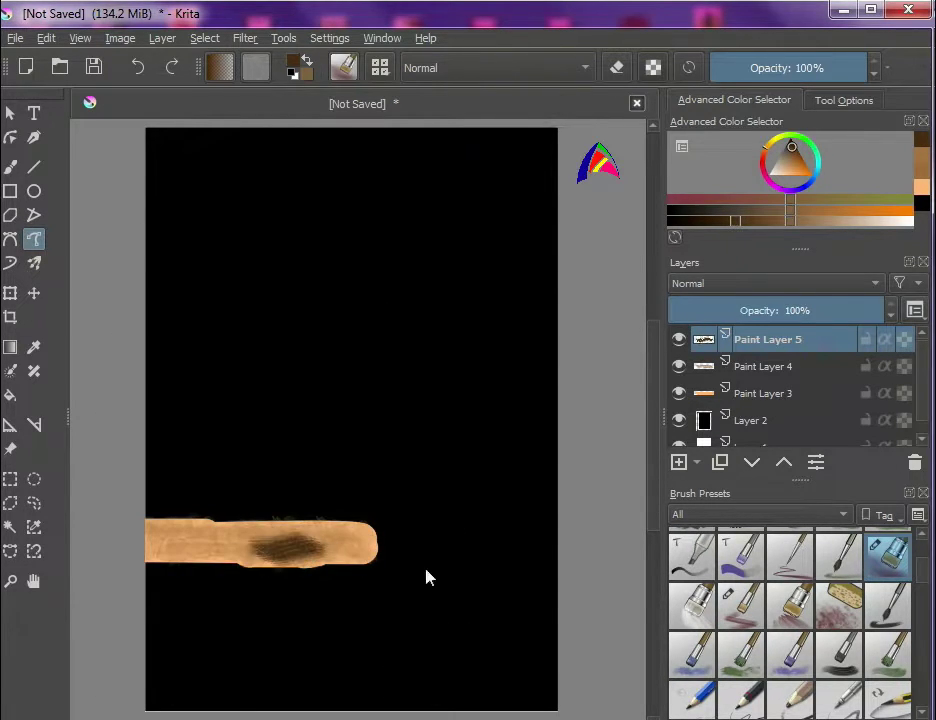
pyautogui.hotkey('ctrl', 'z')
# Step: Cover the stick with dark brown speckled grain using a rough textured brush with adjusted settings, and lower the layer's opacity to 53%
pyautogui.scroll(-3, 790, 640)
pyautogui.click(888, 660)
pyautogui.moveTo(200, 545); pyautogui.dragTo(292, 546)
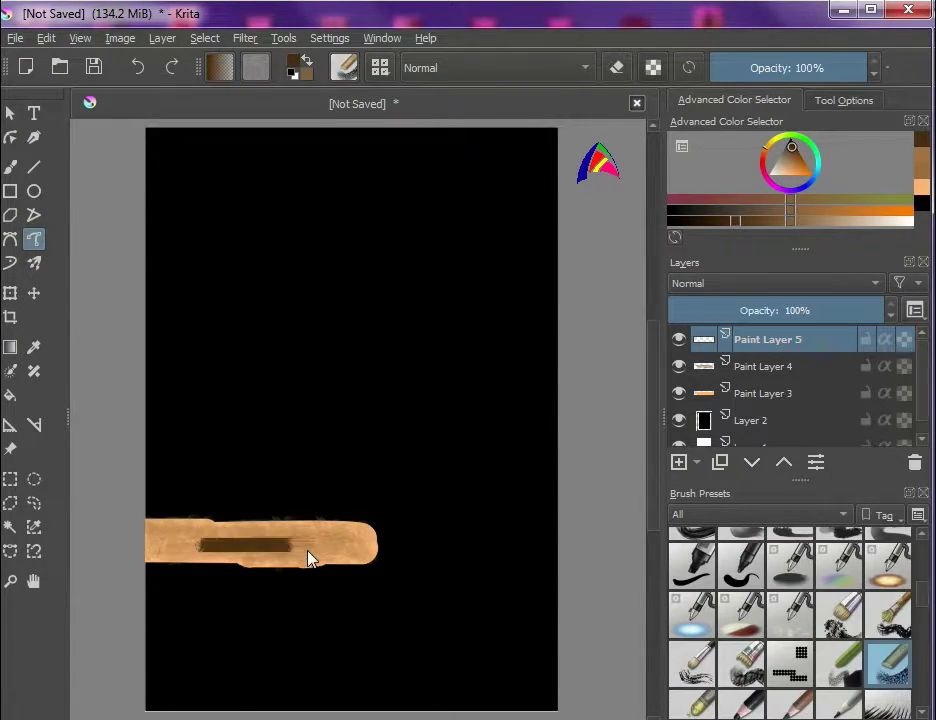
pyautogui.hotkey('ctrl', 'z')
pyautogui.rightClick(308, 553)
pyautogui.click(577, 409)
pyautogui.click(520, 622)
pyautogui.moveTo(226, 543)
pyautogui.mouseDown()
pyautogui.moveTo(332, 553)
pyautogui.moveTo(186, 537)
pyautogui.moveTo(278, 556)
pyautogui.mouseUp()
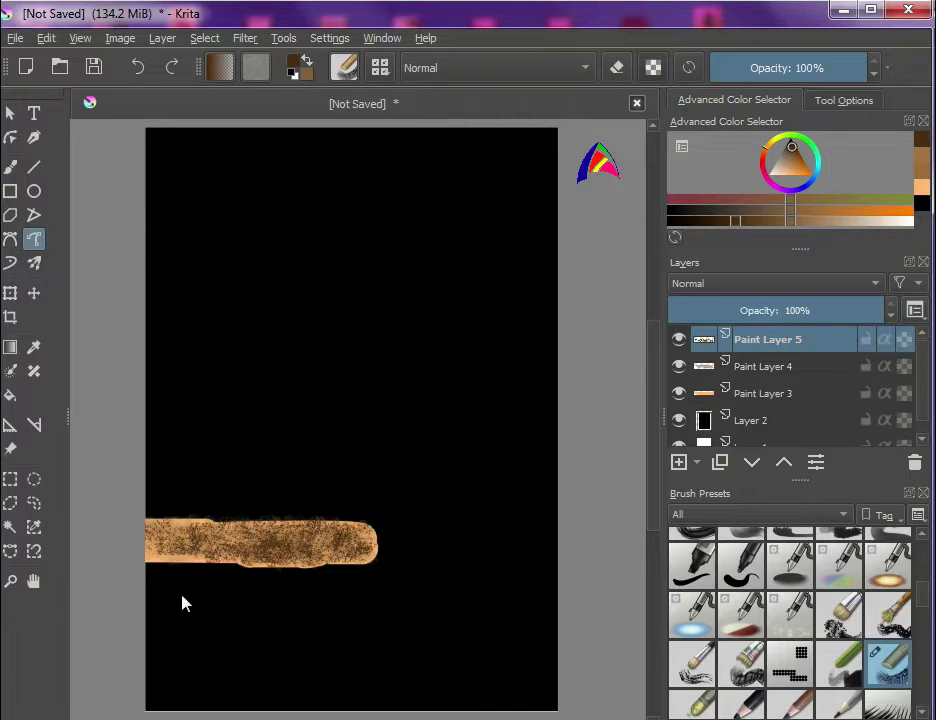
# Step: Add a new paint layer and transform the textures on Paint Layers 5 and 4 to fit within the stick's edges
pyautogui.click(679, 462)
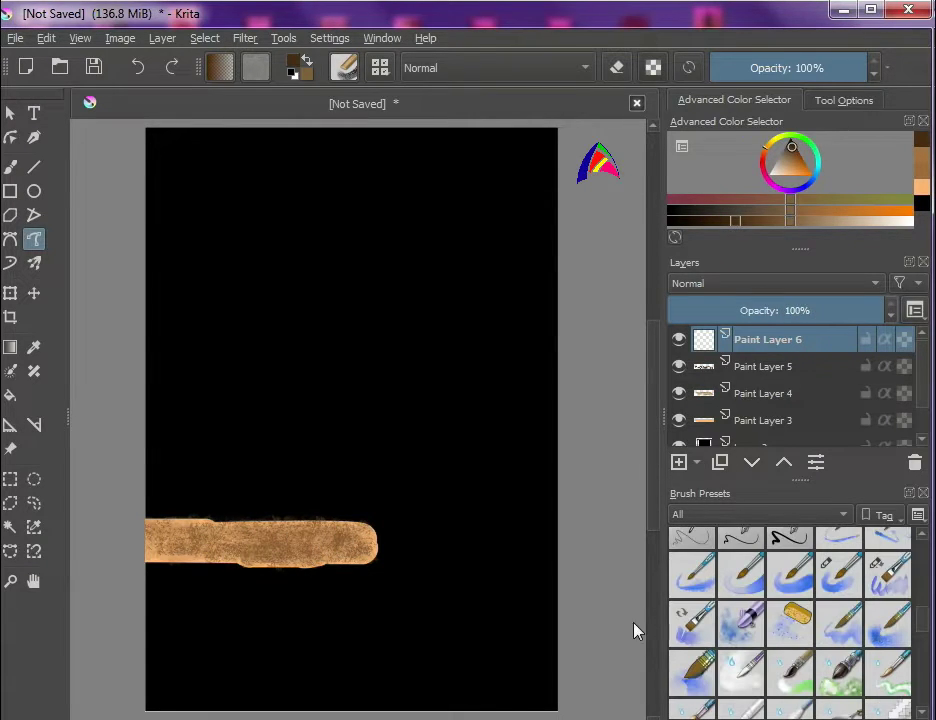
pyautogui.click(763, 367)
pyautogui.hotkey('ctrl', 't')
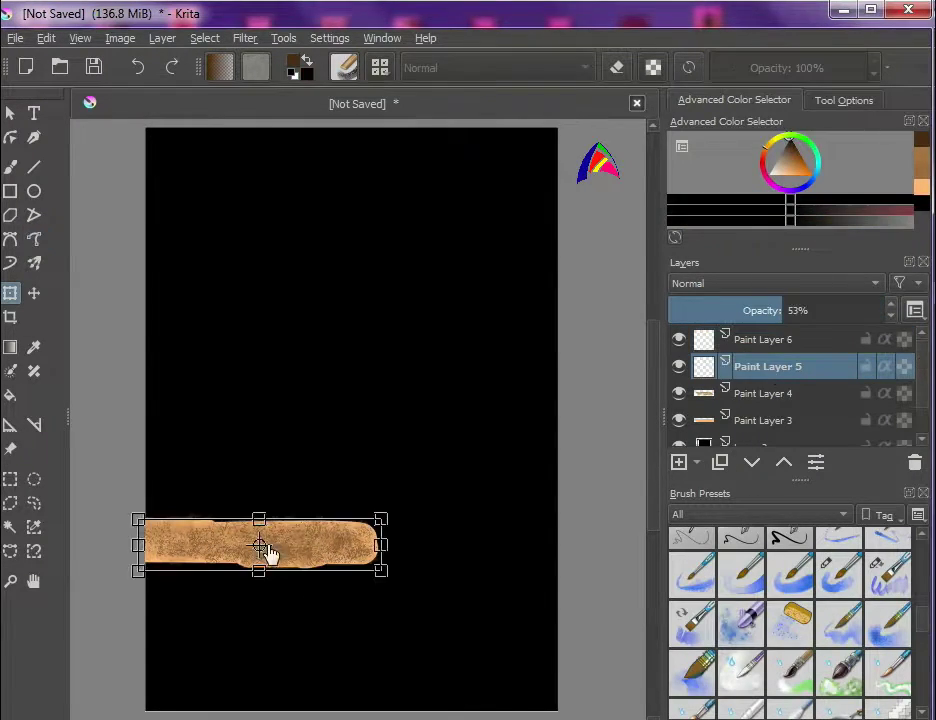
pyautogui.click(764, 394)
pyautogui.moveTo(256, 509); pyautogui.dragTo(256, 514)
pyautogui.click(34, 581)
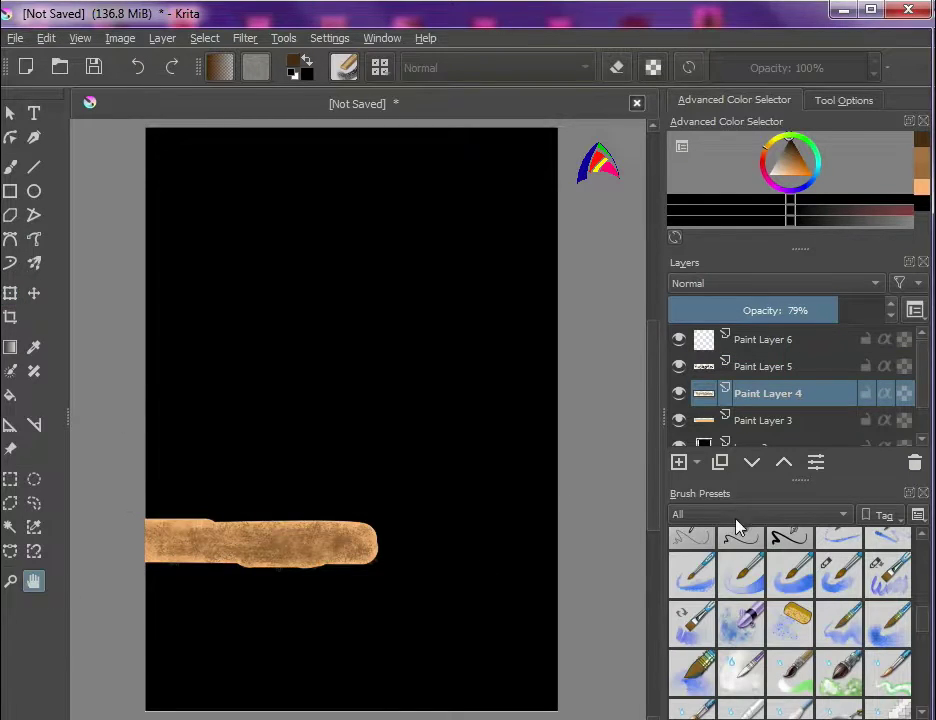
# Step: Paint dark brown cross-hatched texture along the stick on Paint Layer 6 and reduce the layer's opacity to 36%
pyautogui.click(765, 340)
pyautogui.click(887, 625)
pyautogui.click(34, 239)
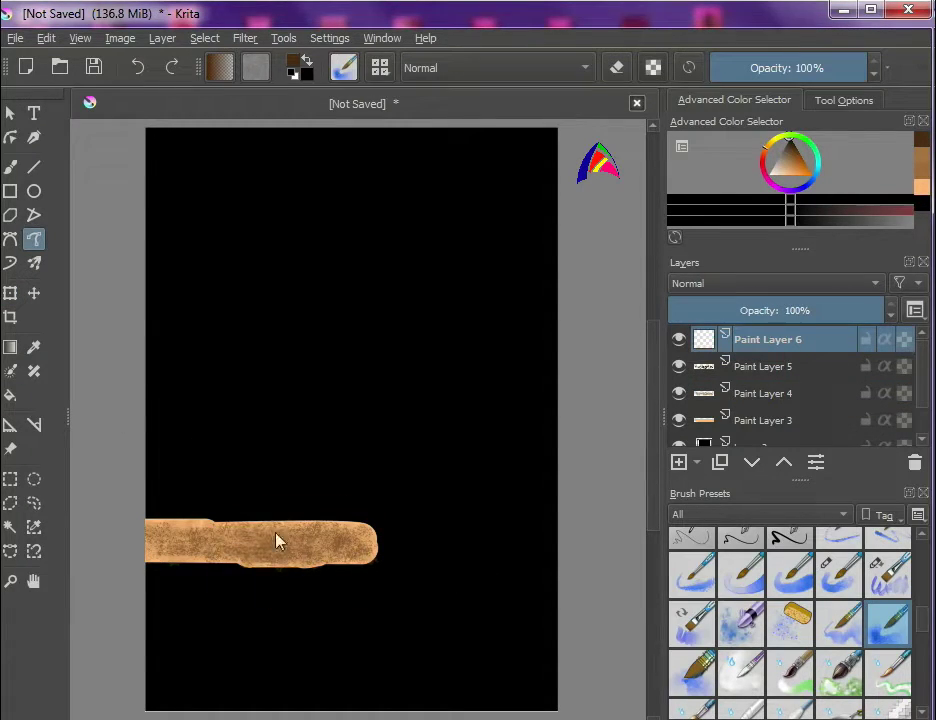
pyautogui.scroll(-3, 760, 650)
pyautogui.click(692, 685)
pyautogui.moveTo(150, 545)
pyautogui.mouseDown()
pyautogui.moveTo(330, 548)
pyautogui.moveTo(334, 564)
pyautogui.moveTo(361, 554)
pyautogui.moveTo(277, 560)
pyautogui.mouseUp()
pyautogui.moveTo(822, 311); pyautogui.dragTo(750, 315)
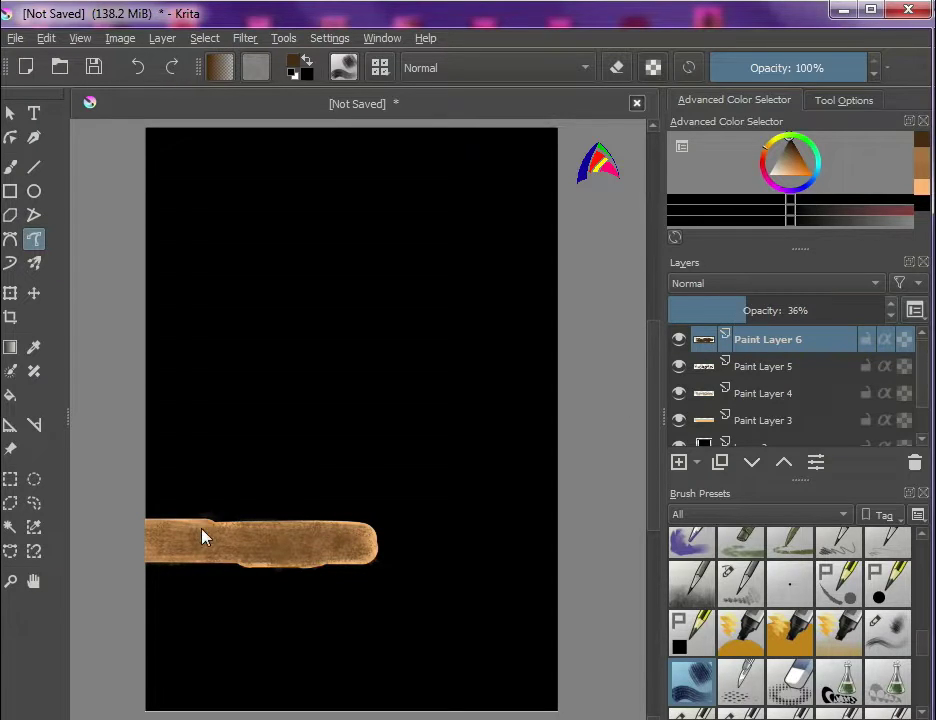
# Step: Brush white textured highlights over the stick's left end and middle on a new layer, and set its opacity to 24%
pyautogui.press('Insert')
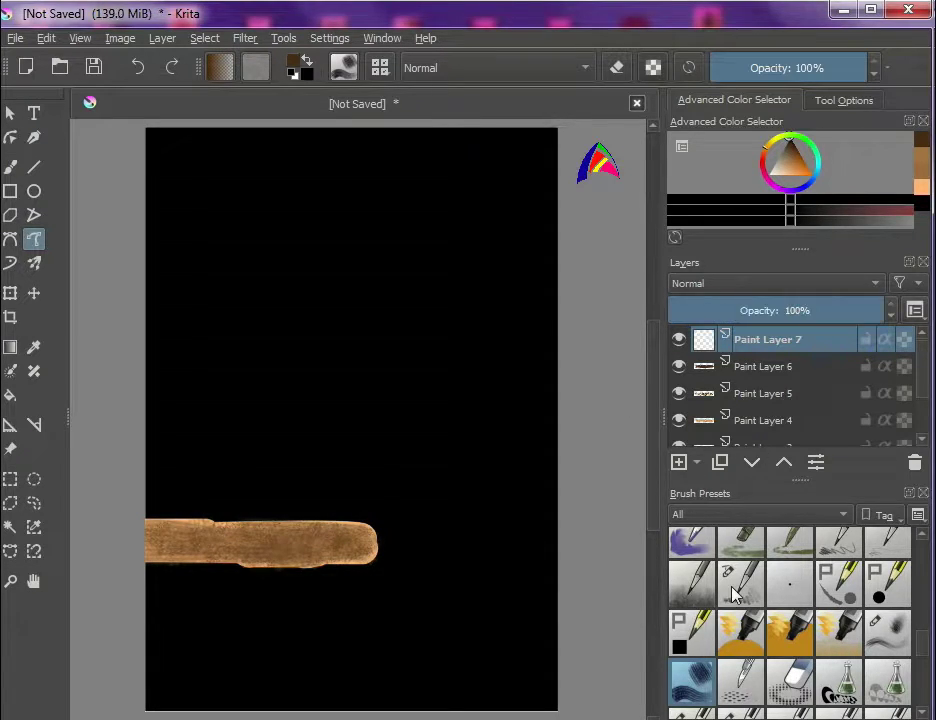
pyautogui.click(767, 175)
pyautogui.click(672, 200)
pyautogui.moveTo(152, 532); pyautogui.dragTo(202, 545)
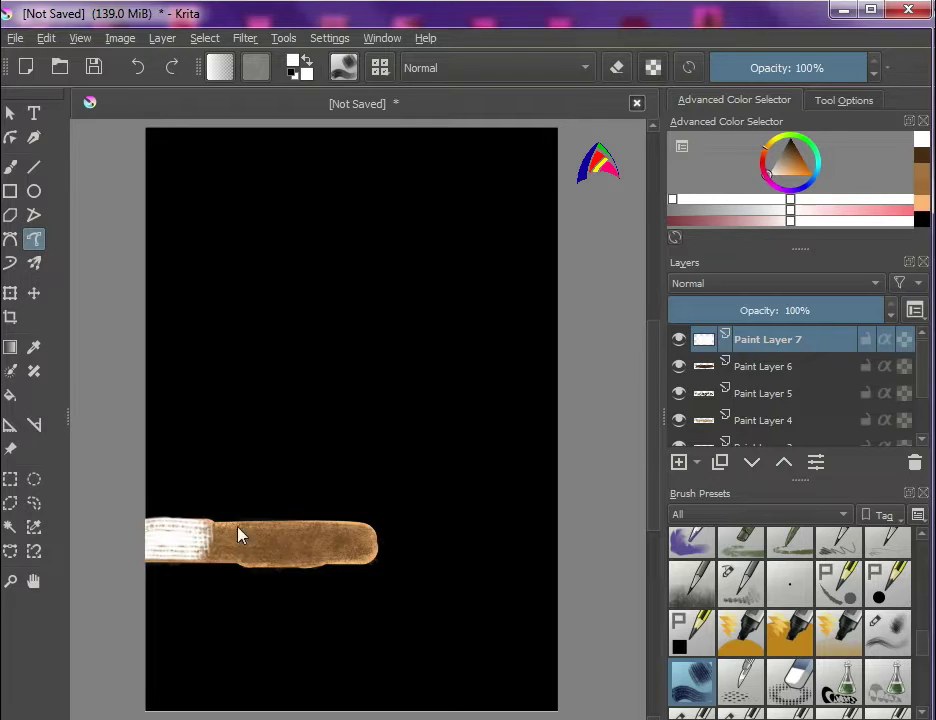
pyautogui.moveTo(270, 540); pyautogui.dragTo(345, 545)
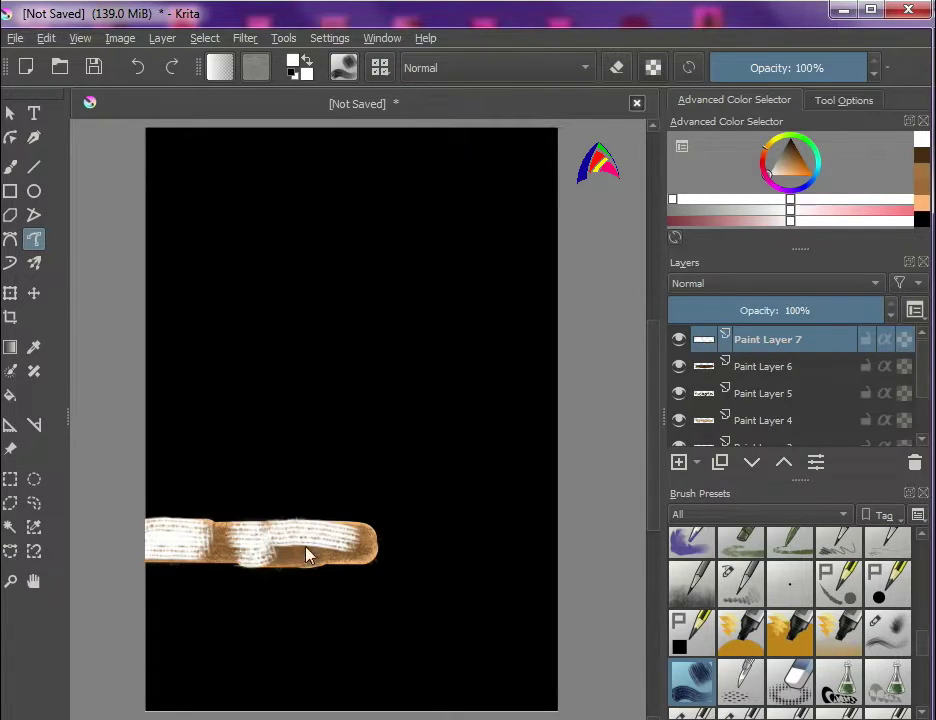
pyautogui.moveTo(762, 310); pyautogui.dragTo(705, 311)
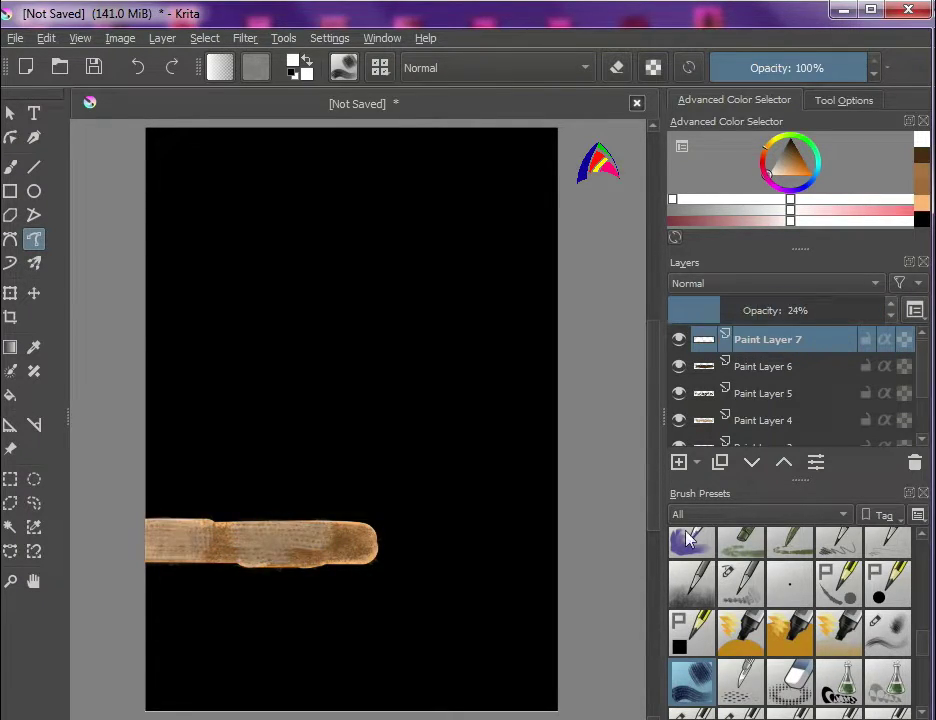
# Step: Add a paint layer, brush dark brown texture along the stick's middle and lower the layer's opacity
pyautogui.press('Insert')
pyautogui.rightClick(208, 547)
pyautogui.click(583, 450)
pyautogui.moveTo(178, 543); pyautogui.dragTo(284, 548)
pyautogui.moveTo(862, 312)
pyautogui.mouseDown()
pyautogui.moveTo(710, 328)
pyautogui.moveTo(705, 316)
pyautogui.mouseUp()
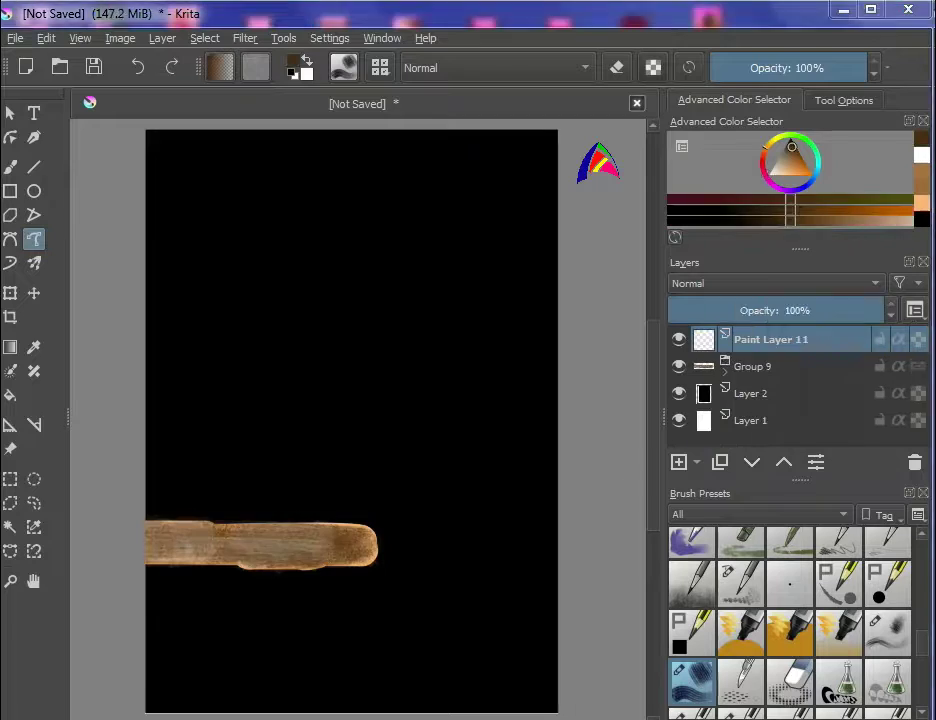
# Step: Outline an irregular match head around the stick's right end with a thin solid brush in light orange sampled from the stick's edge
pyautogui.press('b')
pyautogui.scroll(10, 754, 594)
pyautogui.click(838, 600)
pyautogui.rightClick(504, 524)
pyautogui.click(549, 377)
pyautogui.rightClick(526, 520)
pyautogui.click(34, 347)
pyautogui.click(228, 523)
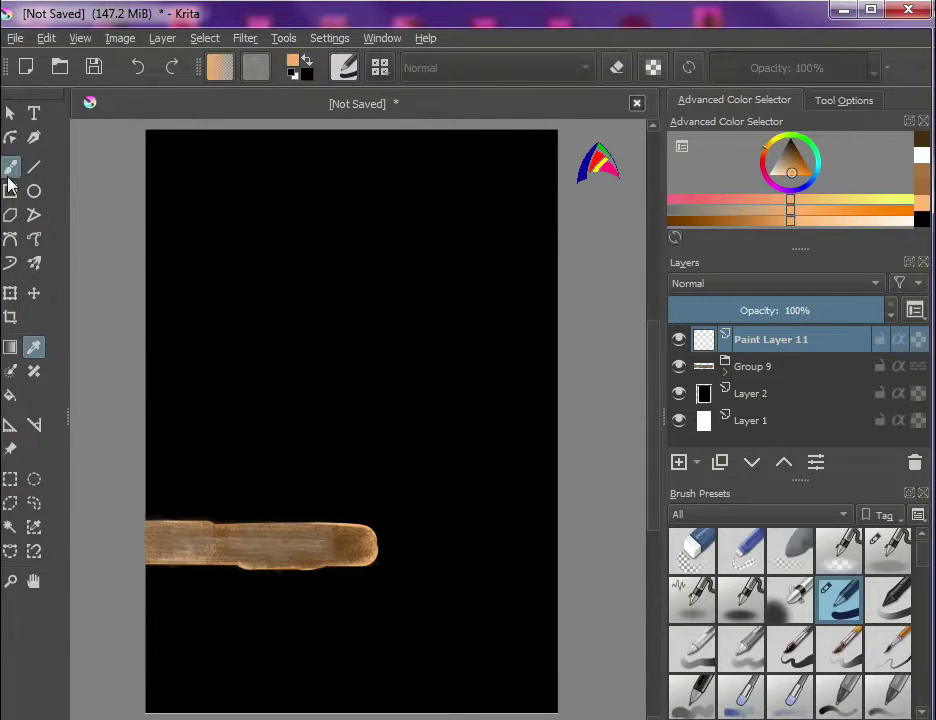
pyautogui.click(10, 168)
pyautogui.moveTo(361, 521)
pyautogui.mouseDown()
pyautogui.moveTo(453, 514)
pyautogui.moveTo(466, 562)
pyautogui.moveTo(445, 594)
pyautogui.moveTo(425, 584)
pyautogui.moveTo(378, 588)
pyautogui.mouseUp()
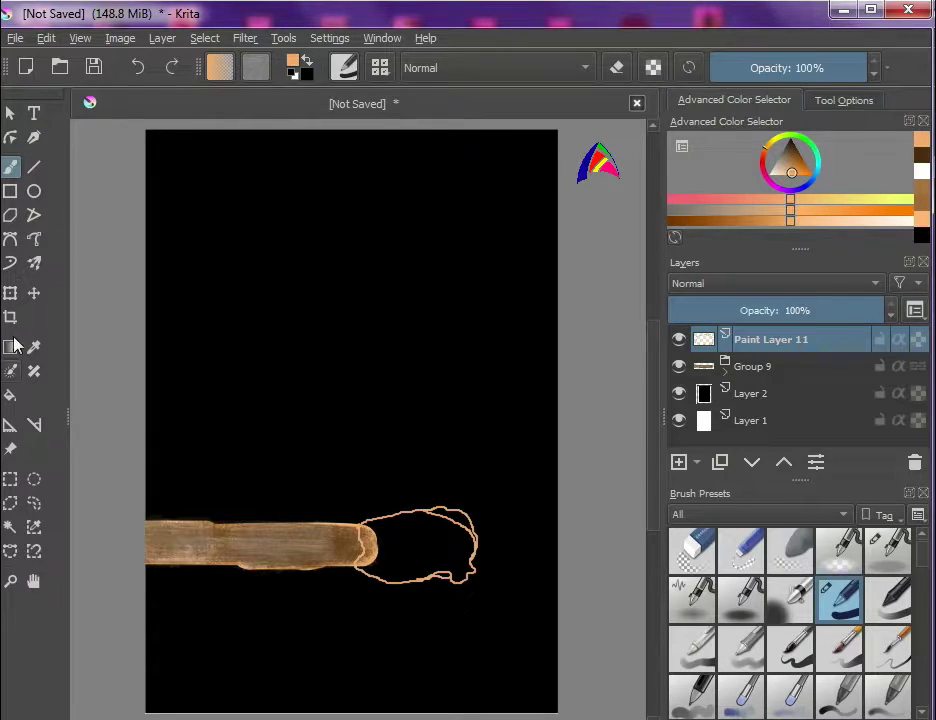
# Step: Fill the match head's outline with solid light orange using an enlarged brush, adjusting the brush size for the edges
pyautogui.rightClick(340, 467)
pyautogui.moveTo(548, 372); pyautogui.dragTo(574, 373)
pyautogui.rightClick(574, 486)
pyautogui.moveTo(374, 538)
pyautogui.mouseDown()
pyautogui.moveTo(414, 523)
pyautogui.moveTo(372, 530)
pyautogui.moveTo(430, 558)
pyautogui.moveTo(407, 573)
pyautogui.moveTo(379, 566)
pyautogui.moveTo(418, 522)
pyautogui.moveTo(450, 520)
pyautogui.moveTo(458, 578)
pyautogui.mouseUp()
pyautogui.rightClick(497, 527)
pyautogui.click(565, 373)
pyautogui.rightClick(560, 440)
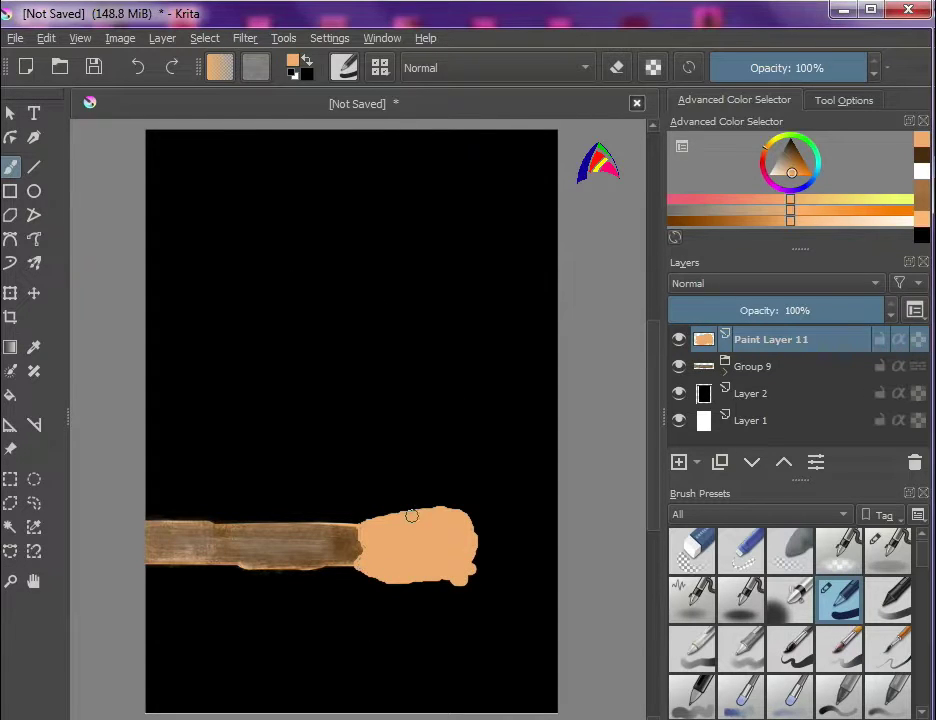
# Step: Add a paint layer and cover the match head with brown speckles using a spotted texture brush
pyautogui.press('Insert')
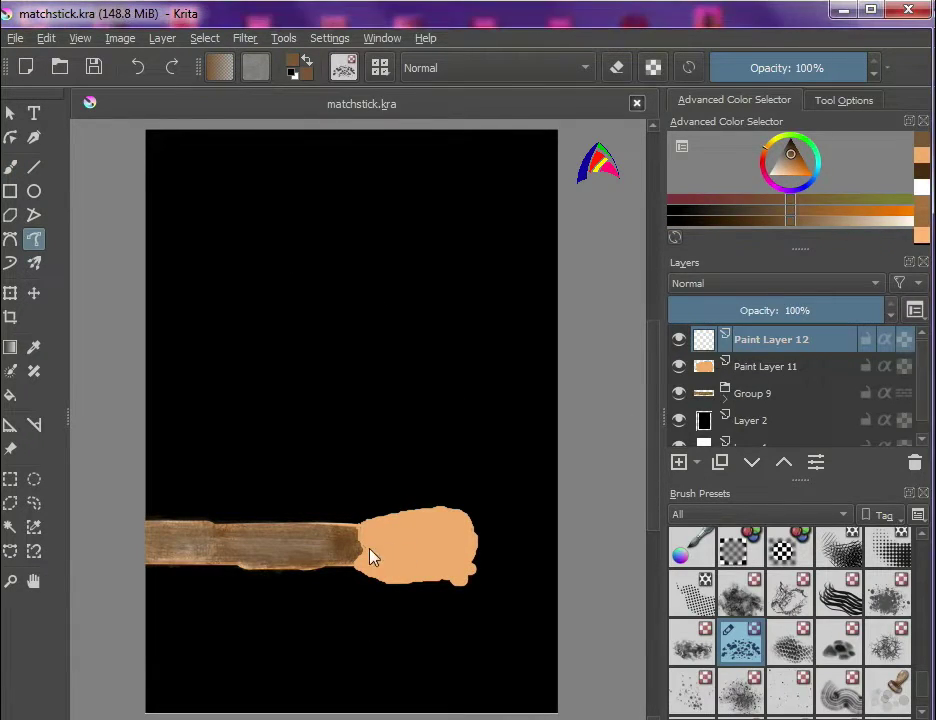
pyautogui.moveTo(393, 554); pyautogui.dragTo(382, 548)
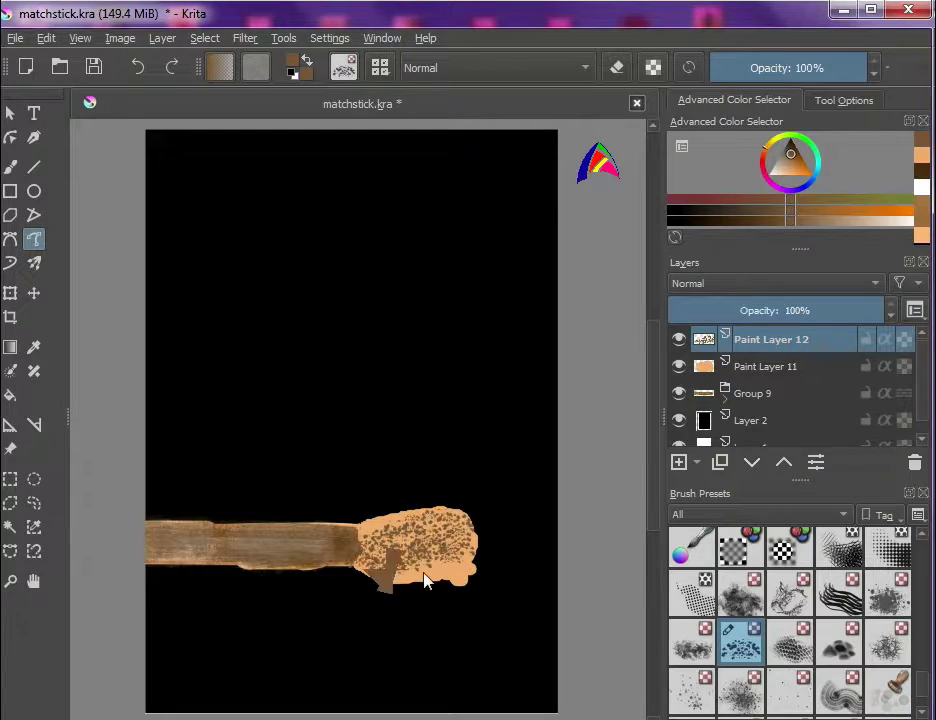
pyautogui.moveTo(424, 543); pyautogui.dragTo(402, 580)
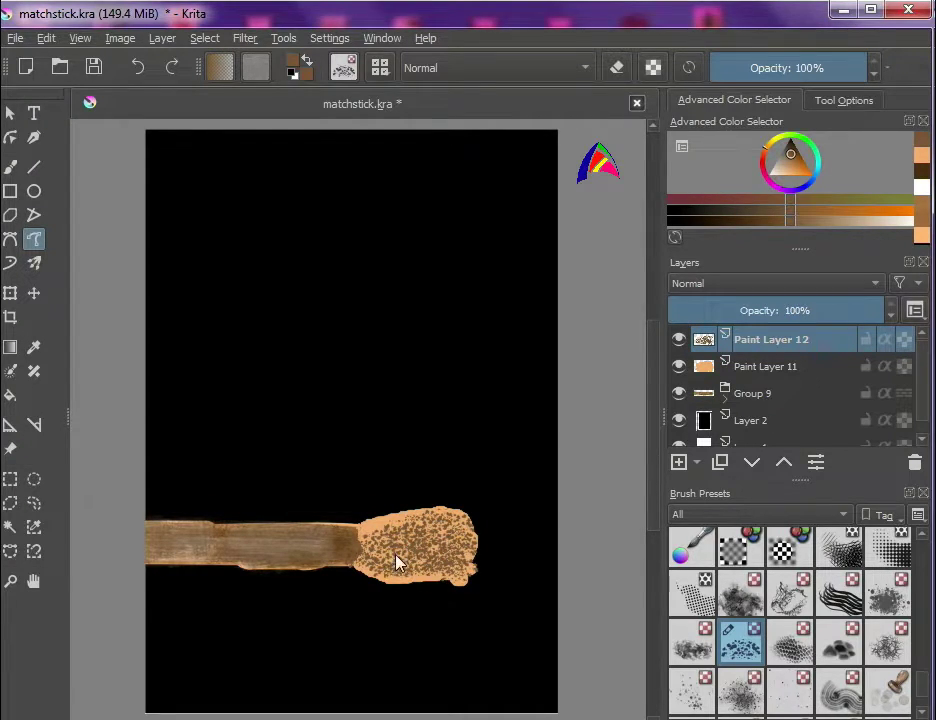
# Step: Add a paint layer and dab golden-orange speckles over the match head with adjusted brush settings
pyautogui.click(680, 462)
pyautogui.click(751, 200)
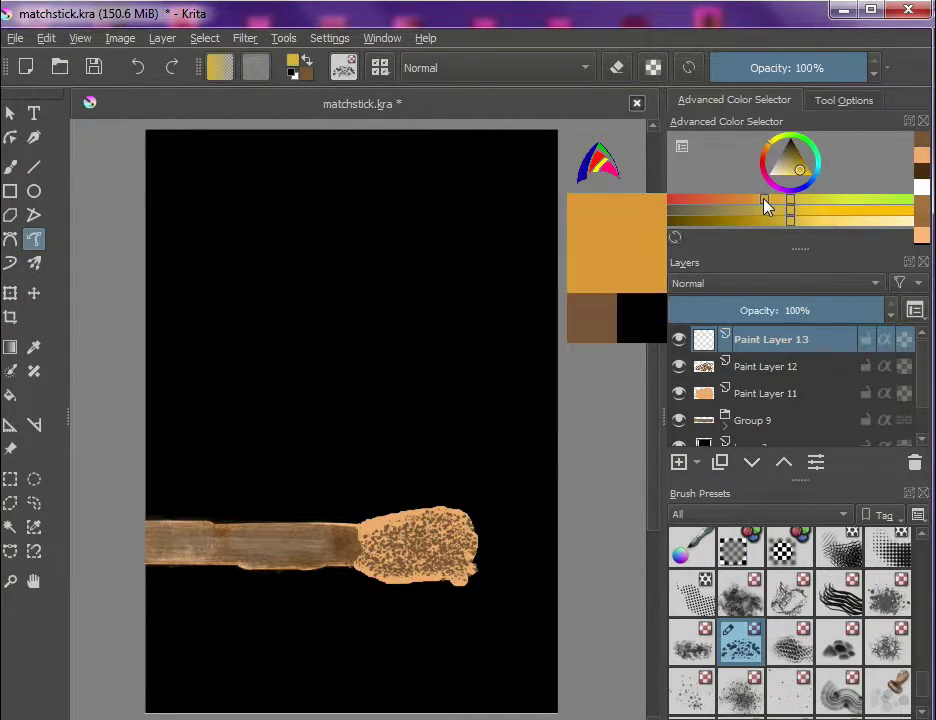
pyautogui.rightClick(391, 547)
pyautogui.click(490, 561)
pyautogui.click(424, 535)
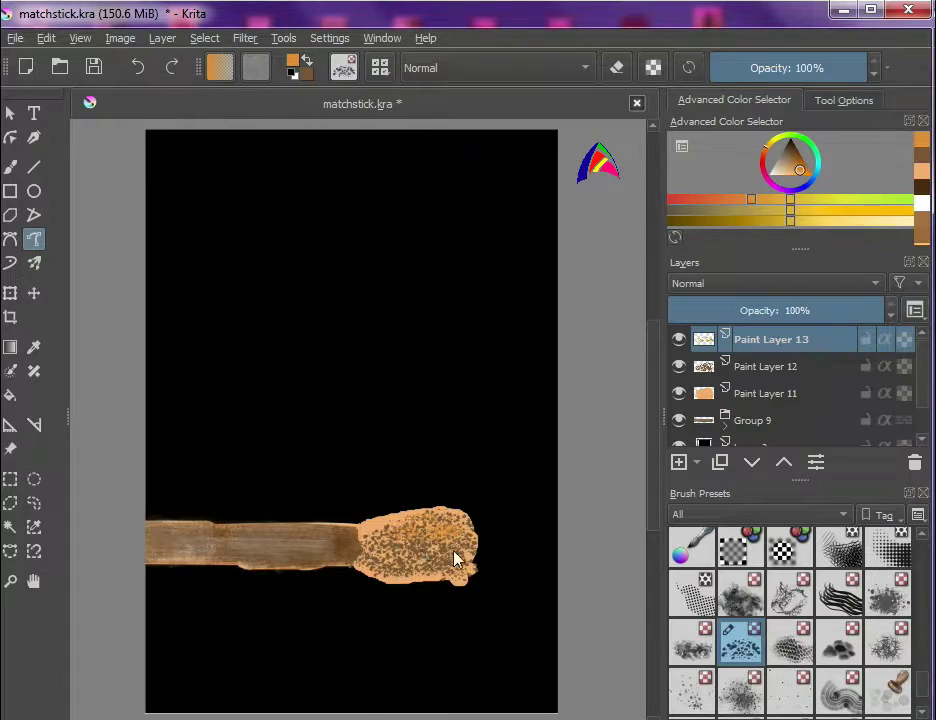
pyautogui.moveTo(359, 551); pyautogui.dragTo(403, 560)
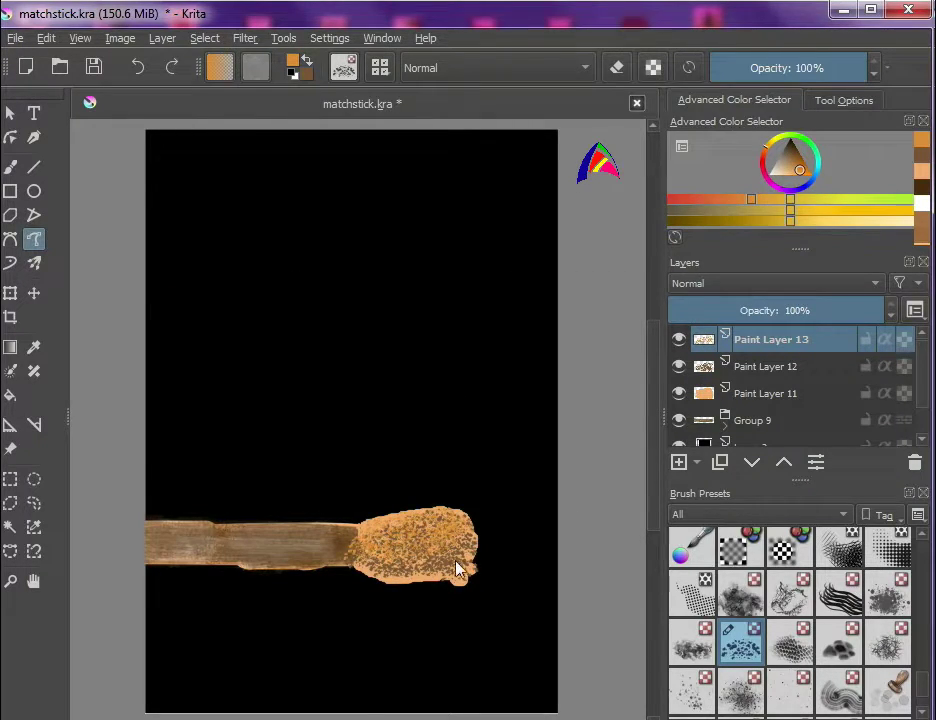
# Step: Add a paint layer beneath the golden-orange speckles and paint black speckles across the match head's lower and right parts
pyautogui.click(678, 463)
pyautogui.click(790, 182)
pyautogui.click(730, 221)
pyautogui.moveTo(385, 578)
pyautogui.mouseDown()
pyautogui.moveTo(444, 574)
pyautogui.moveTo(420, 561)
pyautogui.moveTo(449, 565)
pyautogui.moveTo(464, 537)
pyautogui.moveTo(460, 578)
pyautogui.moveTo(406, 555)
pyautogui.moveTo(376, 559)
pyautogui.moveTo(440, 547)
pyautogui.moveTo(412, 561)
pyautogui.moveTo(462, 524)
pyautogui.mouseUp()
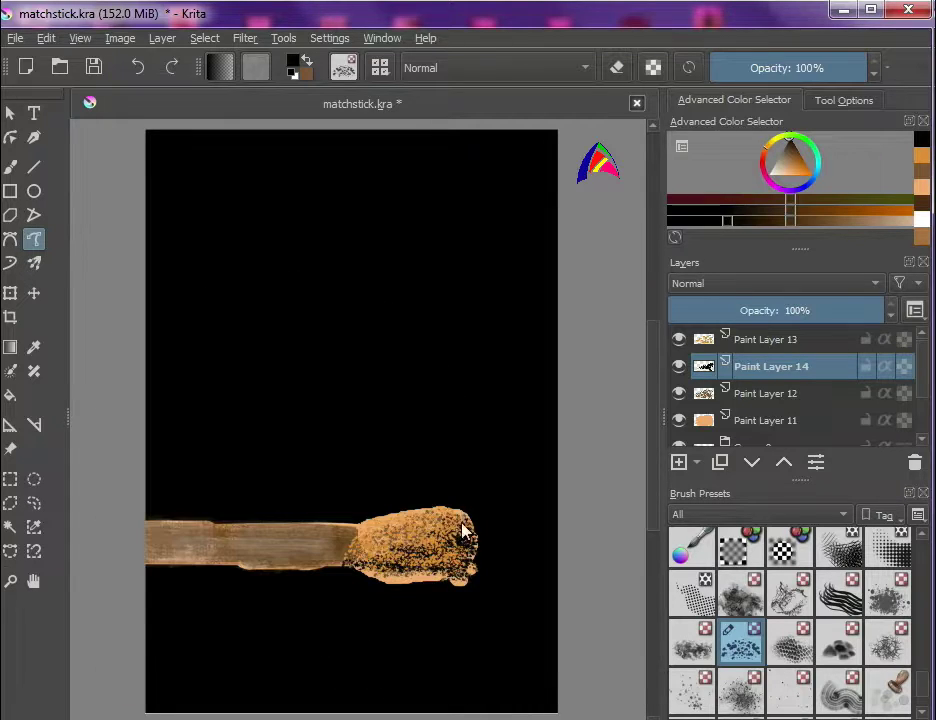
# Step: Deepen the match head's shading with more black speckles, continuing on a new paint layer above the golden-orange speckles
pyautogui.moveTo(450, 580); pyautogui.dragTo(395, 585)
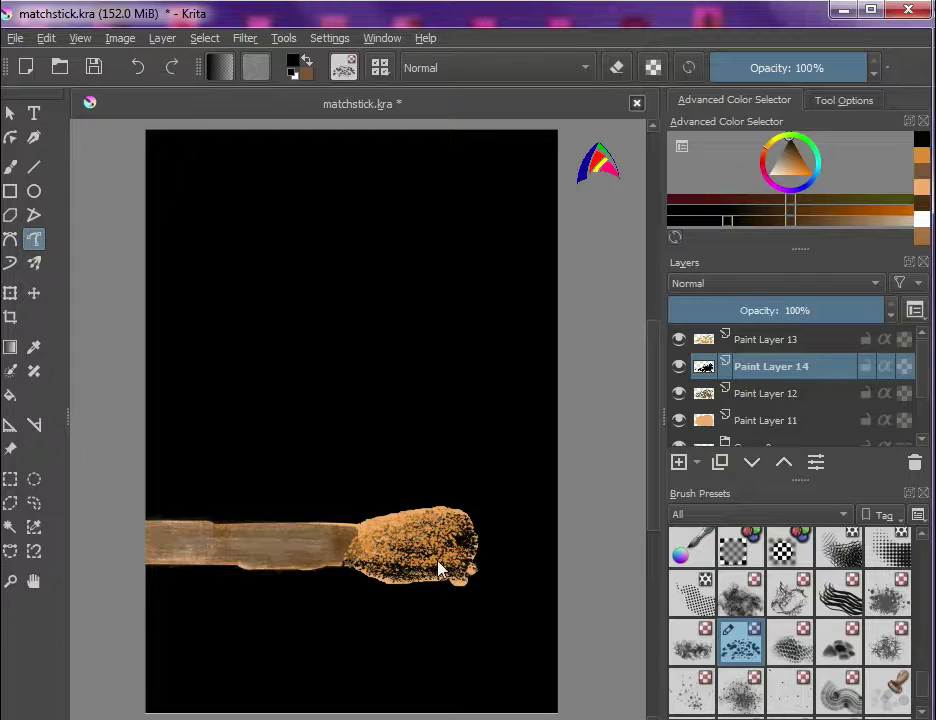
pyautogui.press('b')
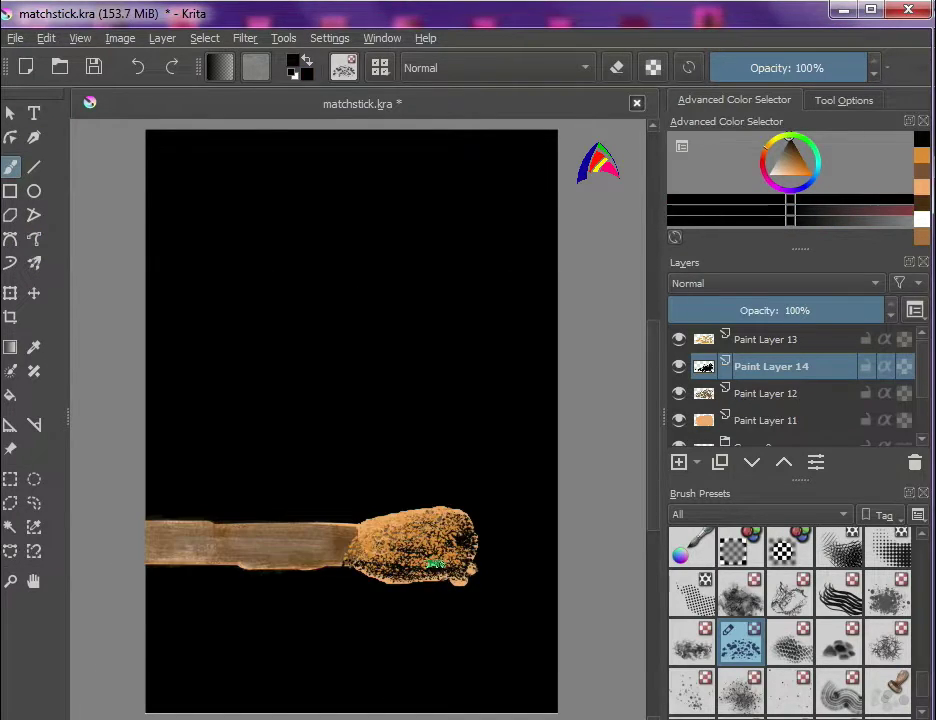
pyautogui.press('pageup')
pyautogui.press('Insert')
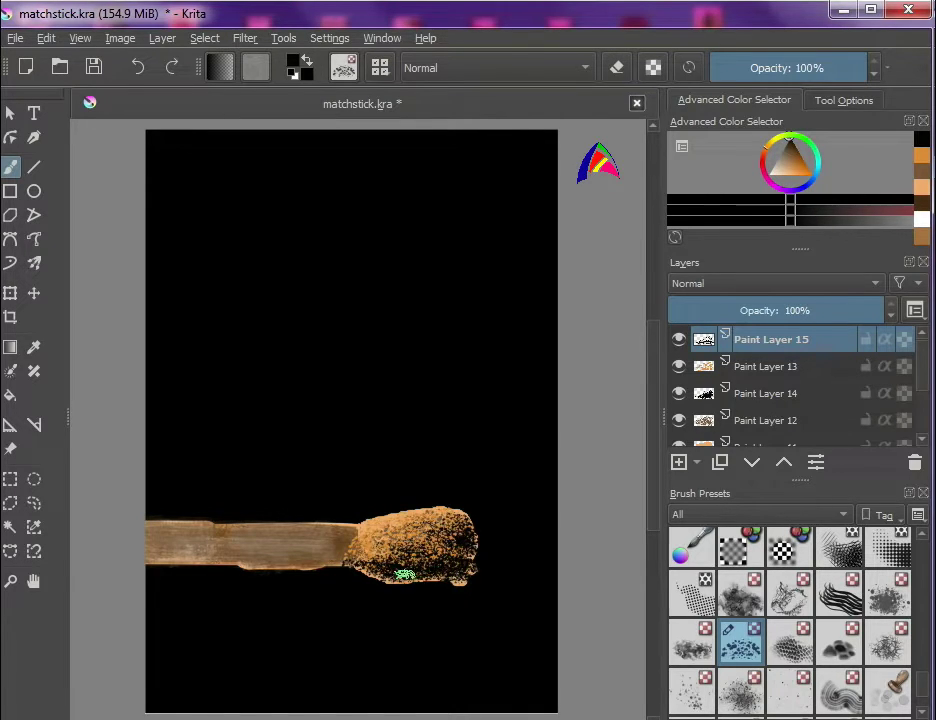
pyautogui.moveTo(427, 574)
pyautogui.mouseDown()
pyautogui.moveTo(473, 553)
pyautogui.moveTo(466, 530)
pyautogui.moveTo(479, 558)
pyautogui.moveTo(469, 568)
pyautogui.moveTo(390, 543)
pyautogui.moveTo(438, 549)
pyautogui.mouseUp()
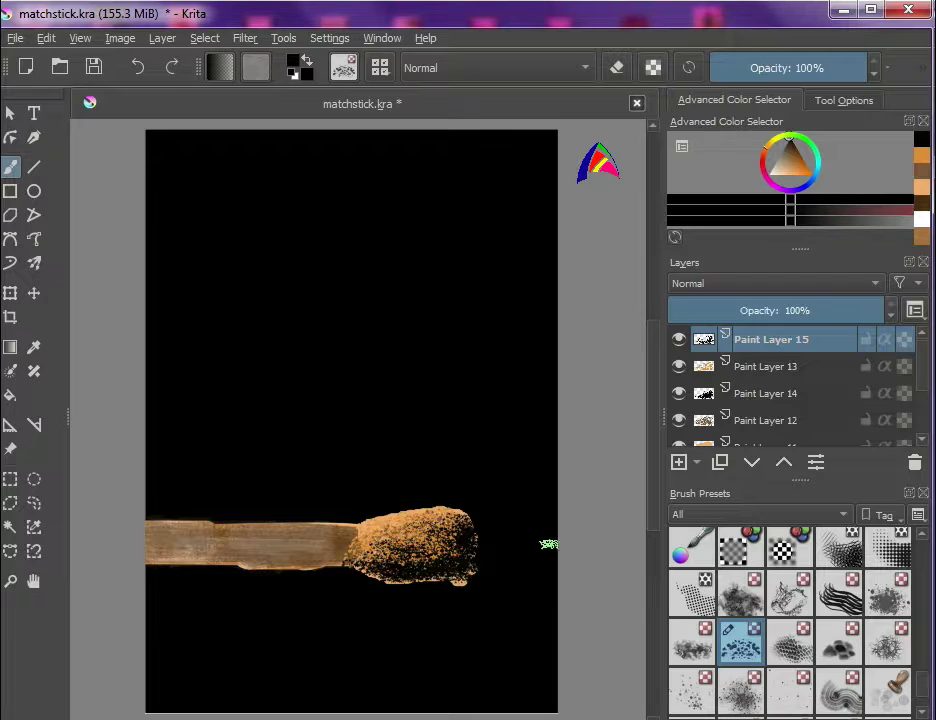
# Step: Add a paint layer with bright orange speckles over the match head's upper part and set its opacity to 77%
pyautogui.click(679, 462)
pyautogui.click(920, 160)
pyautogui.moveTo(826, 211); pyautogui.dragTo(853, 210)
pyautogui.moveTo(424, 531)
pyautogui.mouseDown()
pyautogui.moveTo(461, 519)
pyautogui.moveTo(406, 539)
pyautogui.moveTo(364, 540)
pyautogui.moveTo(434, 509)
pyautogui.moveTo(446, 542)
pyautogui.moveTo(402, 528)
pyautogui.mouseUp()
pyautogui.moveTo(862, 310)
pyautogui.mouseDown()
pyautogui.moveTo(842, 309)
pyautogui.moveTo(800, 358)
pyautogui.mouseUp()
# Step: Add a paint layer on top and dab yellow speckles along the match head's upper-left part
pyautogui.press('Insert')
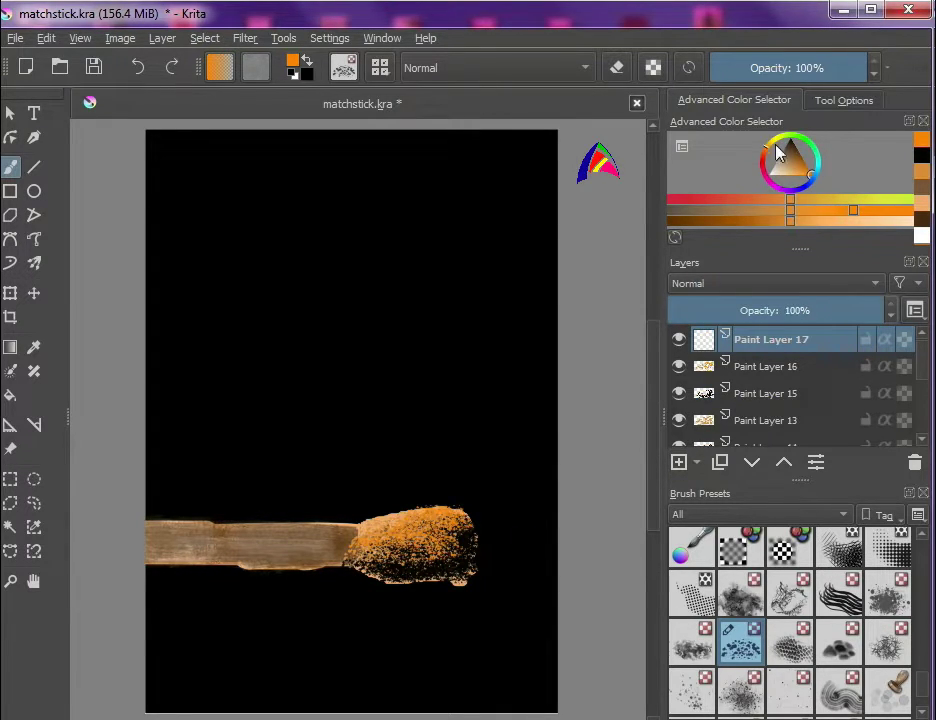
pyautogui.click(809, 210)
pyautogui.moveTo(375, 535)
pyautogui.mouseDown()
pyautogui.moveTo(363, 539)
pyautogui.moveTo(413, 522)
pyautogui.mouseUp()
# Step: Add a paint layer beneath the yellow speckles and paint white speckles along the match head's lower and right edges
pyautogui.click(748, 369)
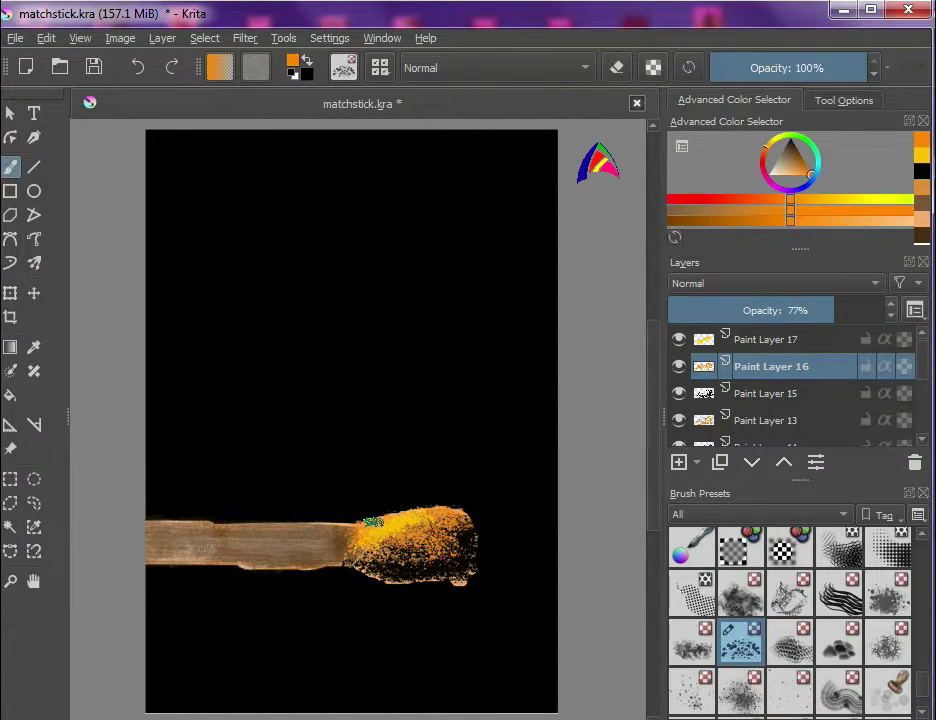
pyautogui.click(679, 462)
pyautogui.click(672, 211)
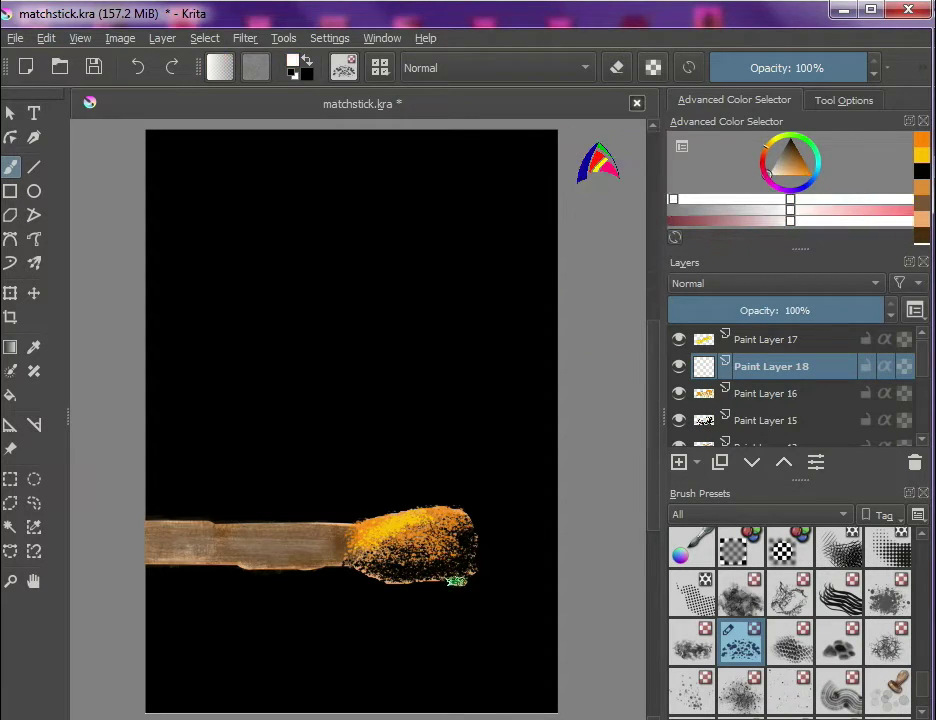
pyautogui.rightClick(456, 581)
pyautogui.rightClick(456, 590)
pyautogui.scroll(1, 456, 590)
pyautogui.moveTo(462, 574)
pyautogui.mouseDown()
pyautogui.moveTo(365, 572)
pyautogui.moveTo(287, 551)
pyautogui.mouseUp()
pyautogui.moveTo(468, 562); pyautogui.dragTo(439, 569)
pyautogui.rightClick(440, 568)
pyautogui.click(560, 448)
pyautogui.rightClick(548, 465)
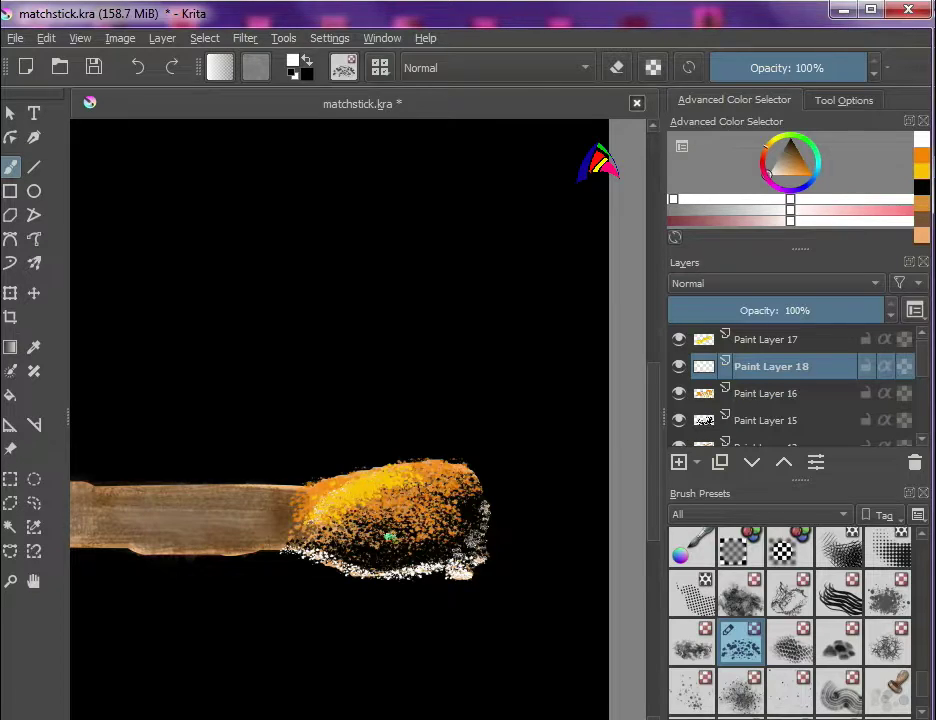
# Step: Add a paint layer and paint white highlights along the wooden stick's lower edge using a rough bristly texture brush
pyautogui.press('Insert')
pyautogui.click(33, 580)
pyautogui.moveTo(398, 529); pyautogui.dragTo(533, 529)
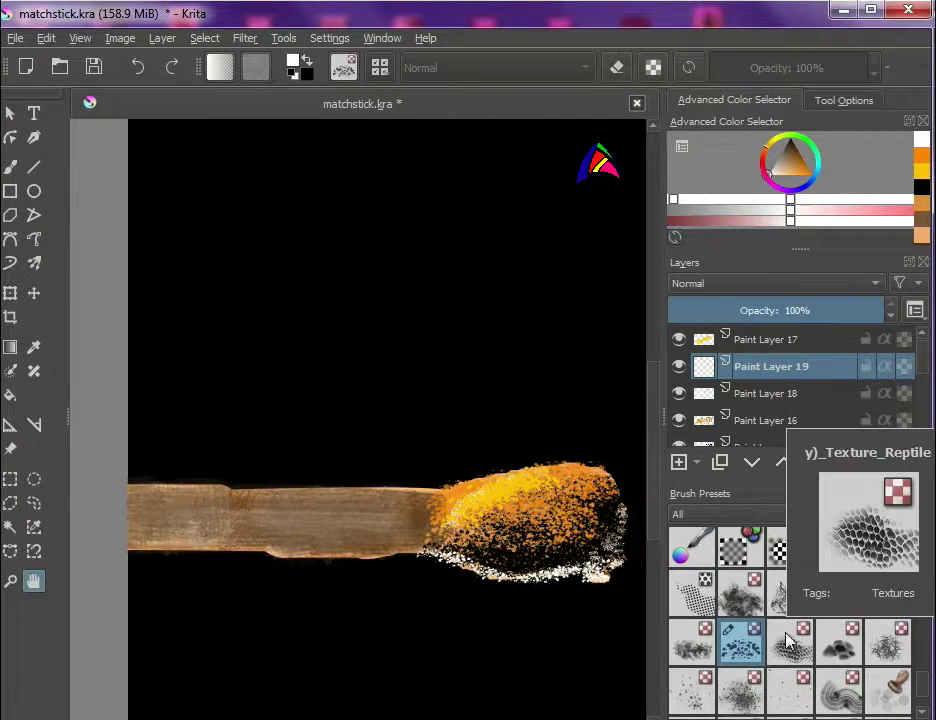
pyautogui.scroll(-5, 790, 640)
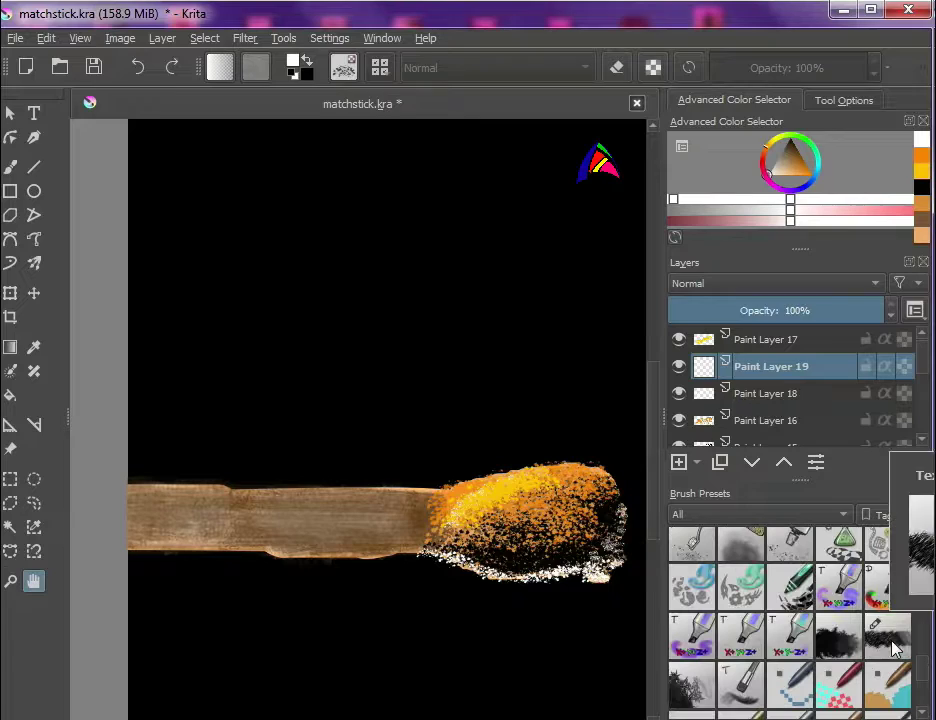
pyautogui.click(888, 636)
pyautogui.click(34, 239)
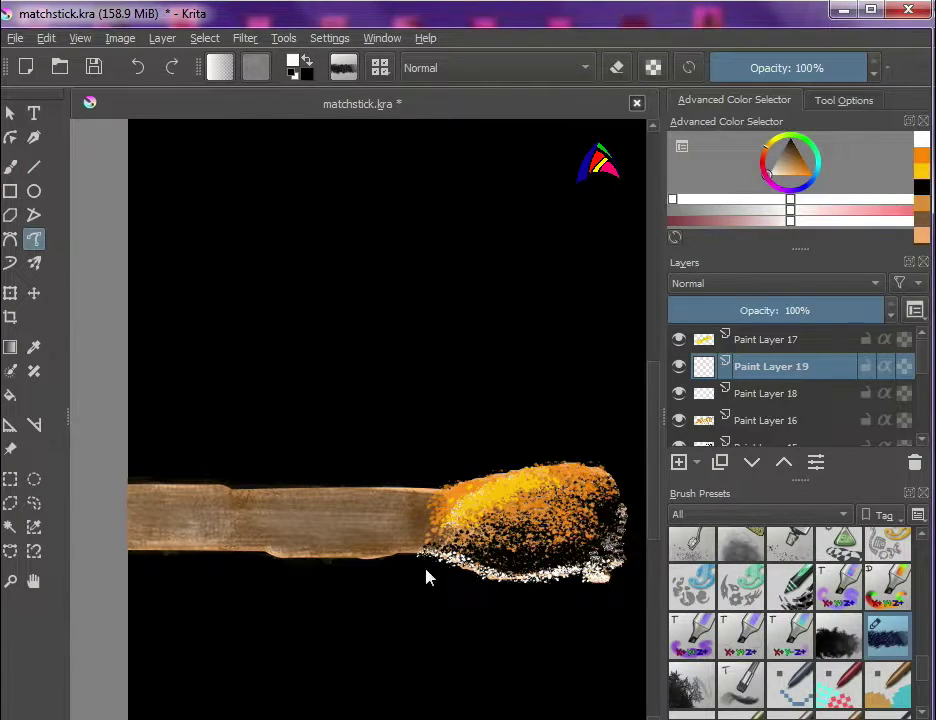
pyautogui.moveTo(388, 555)
pyautogui.mouseDown()
pyautogui.moveTo(144, 556)
pyautogui.moveTo(244, 562)
pyautogui.moveTo(217, 553)
pyautogui.moveTo(310, 552)
pyautogui.moveTo(292, 551)
pyautogui.mouseUp()
pyautogui.hotkey('ctrl', 'z')
pyautogui.rightClick(526, 667)
pyautogui.rightClick(526, 667)
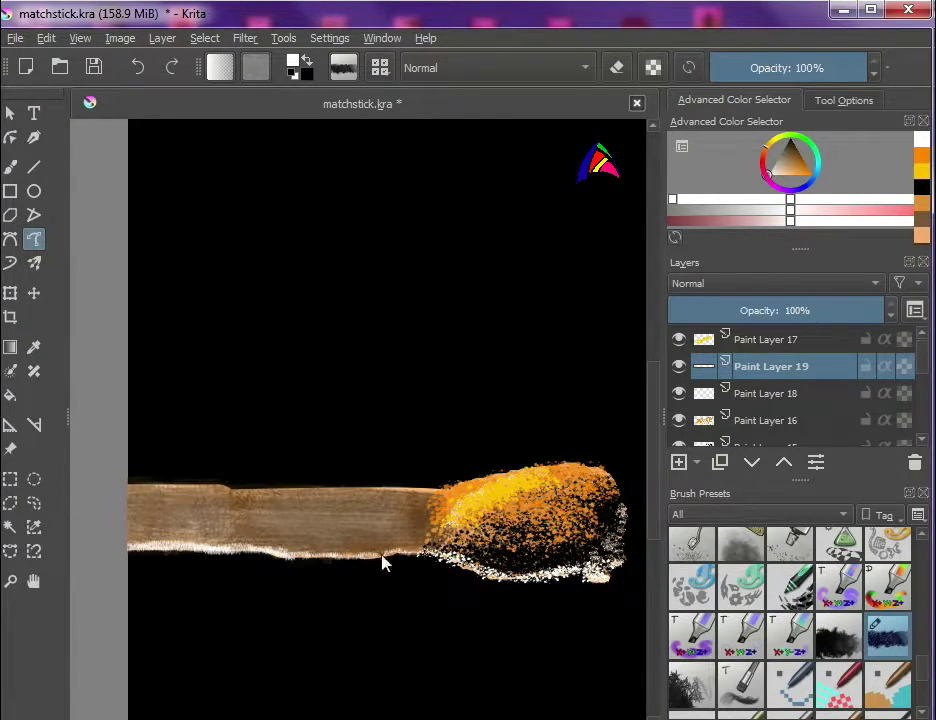
pyautogui.moveTo(144, 552); pyautogui.dragTo(197, 549)
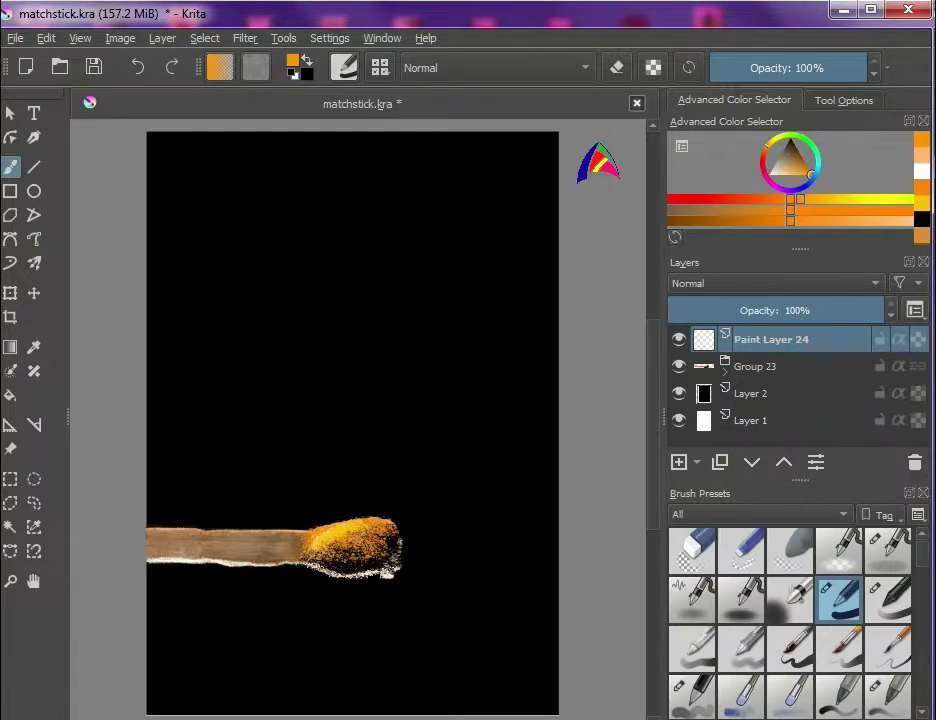
# Step: Sketch wavy orange flame lines rising from the match head on Paint Layer 24 with the dynamic brush
pyautogui.rightClick(309, 449)
pyautogui.click(456, 523)
pyautogui.moveTo(417, 499); pyautogui.dragTo(334, 137)
pyautogui.hotkey('ctrl', 'z')
pyautogui.click(34, 239)
pyautogui.moveTo(409, 541); pyautogui.dragTo(352, 298)
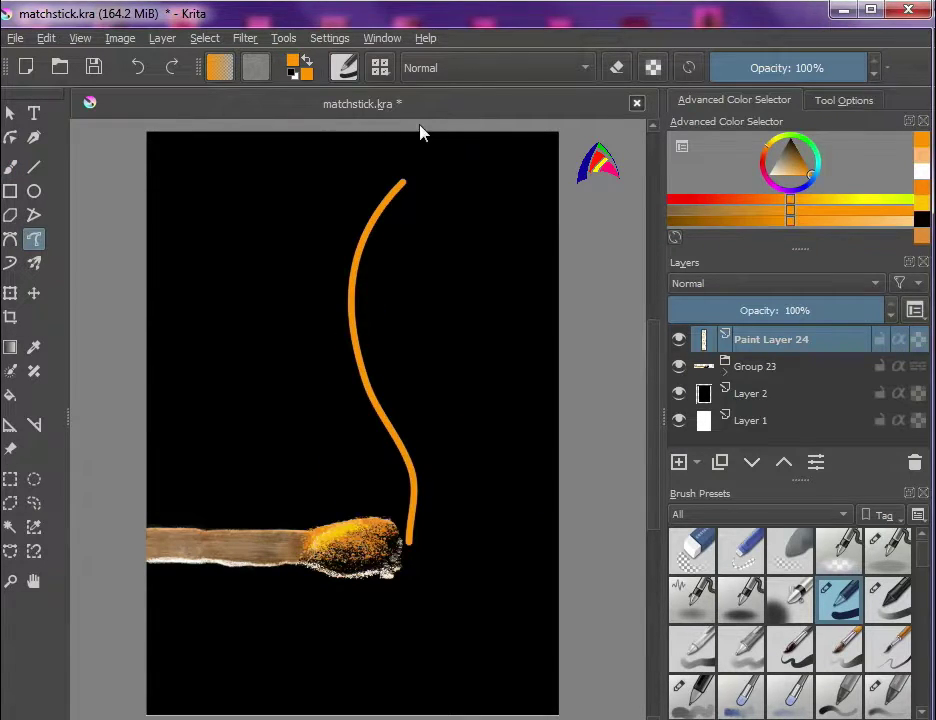
pyautogui.moveTo(391, 137); pyautogui.dragTo(356, 518)
pyautogui.click(290, 460)
pyautogui.moveTo(307, 327); pyautogui.dragTo(310, 531)
pyautogui.moveTo(263, 252); pyautogui.dragTo(339, 523)
pyautogui.moveTo(332, 266); pyautogui.dragTo(372, 522)
# Step: Add a paint layer and sketch orange flame lines curving under the match head and up its left side
pyautogui.moveTo(354, 607); pyautogui.dragTo(287, 398)
pyautogui.hotkey('ctrl', 'z')
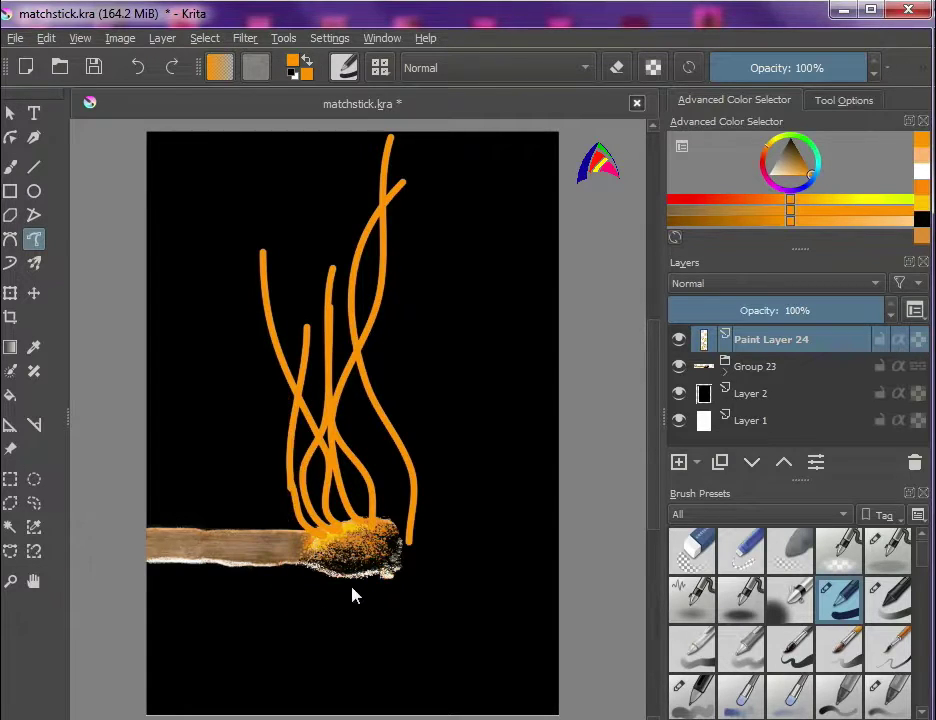
pyautogui.press('Insert')
pyautogui.moveTo(362, 574)
pyautogui.mouseDown()
pyautogui.moveTo(270, 573)
pyautogui.moveTo(298, 440)
pyautogui.moveTo(272, 362)
pyautogui.mouseUp()
pyautogui.hotkey('ctrl', 'z')
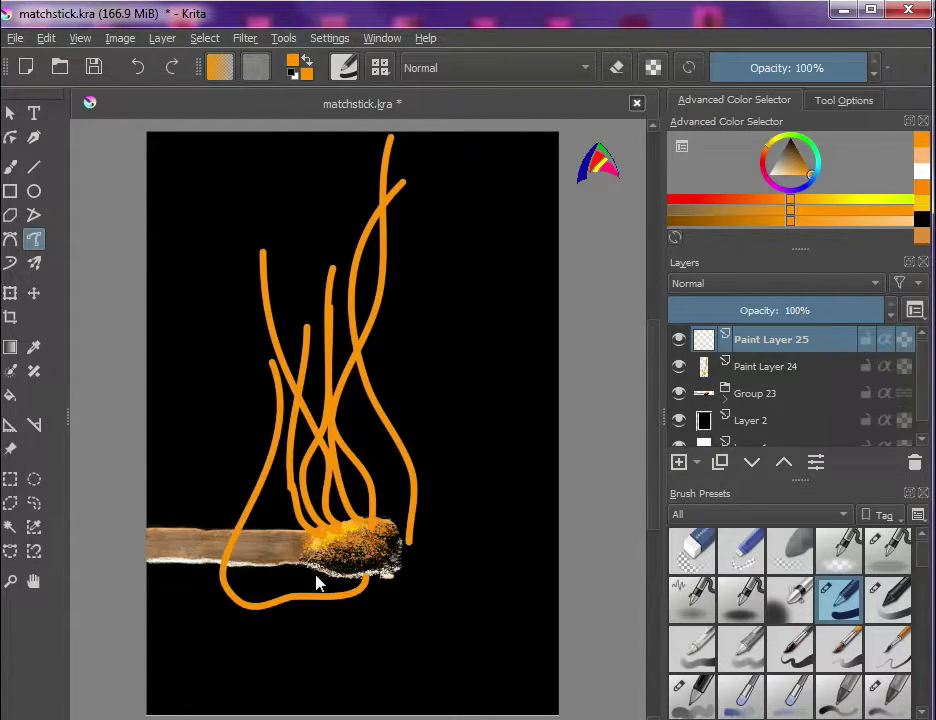
pyautogui.moveTo(319, 573); pyautogui.dragTo(253, 351)
# Step: Choose a soft airbrush for Paint Layer 24 and adjust its size and settings using test strokes
pyautogui.click(748, 368)
pyautogui.click(888, 545)
pyautogui.rightClick(283, 425)
pyautogui.click(560, 452)
pyautogui.click(560, 453)
pyautogui.click(488, 528)
pyautogui.moveTo(490, 520); pyautogui.dragTo(499, 388)
pyautogui.hotkey('ctrl', 'z')
pyautogui.rightClick(463, 386)
pyautogui.moveTo(560, 406); pyautogui.dragTo(565, 406)
pyautogui.click(519, 626)
pyautogui.rightClick(466, 334)
pyautogui.click(466, 566)
pyautogui.moveTo(467, 535); pyautogui.dragTo(478, 384)
pyautogui.hotkey('ctrl', 'z')
# Step: Airbrush a soft orange glow around the rising flame lines on Paint Layer 24 at 36% brush opacity
pyautogui.moveTo(387, 222); pyautogui.dragTo(420, 518)
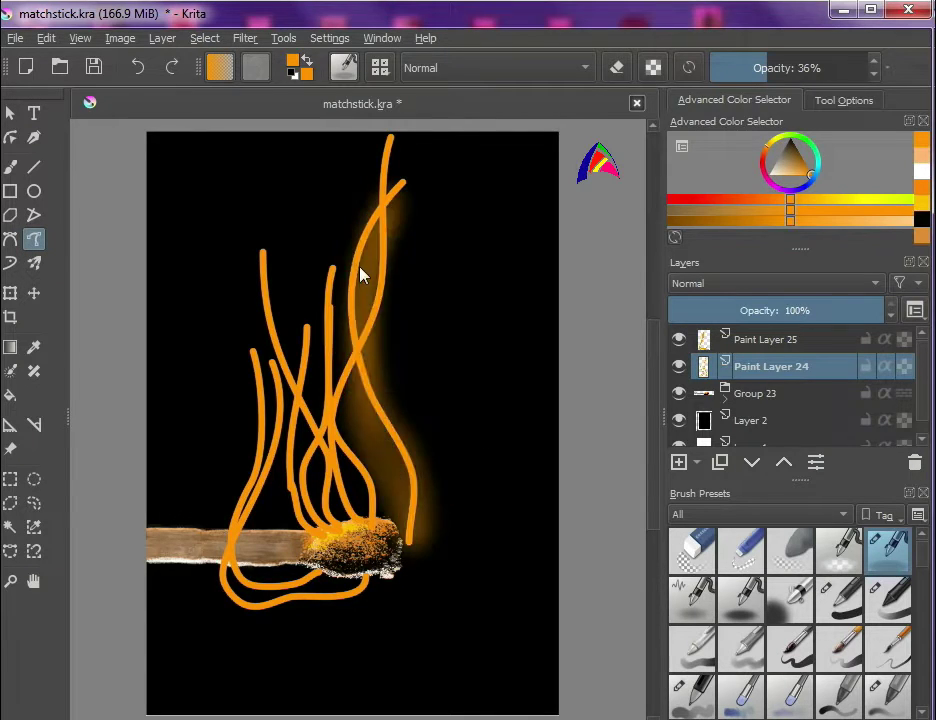
pyautogui.moveTo(253, 280); pyautogui.dragTo(342, 500)
pyautogui.moveTo(248, 260); pyautogui.dragTo(345, 602)
pyautogui.hotkey('ctrl', 'z')
pyautogui.moveTo(370, 150); pyautogui.dragTo(330, 510)
pyautogui.moveTo(374, 560); pyautogui.dragTo(380, 375)
pyautogui.moveTo(256, 225); pyautogui.dragTo(272, 460)
pyautogui.moveTo(284, 185); pyautogui.dragTo(305, 420)
# Step: Airbrush an orange glow around the match head's underside and the flame's left side on Paint Layer 25
pyautogui.click(771, 340)
pyautogui.moveTo(372, 560); pyautogui.dragTo(240, 400)
pyautogui.moveTo(375, 575)
pyautogui.mouseDown()
pyautogui.moveTo(273, 612)
pyautogui.moveTo(215, 615)
pyautogui.mouseUp()
pyautogui.moveTo(418, 515); pyautogui.dragTo(210, 625)
pyautogui.moveTo(268, 606)
pyautogui.mouseDown()
pyautogui.moveTo(230, 443)
pyautogui.moveTo(280, 197)
pyautogui.mouseUp()
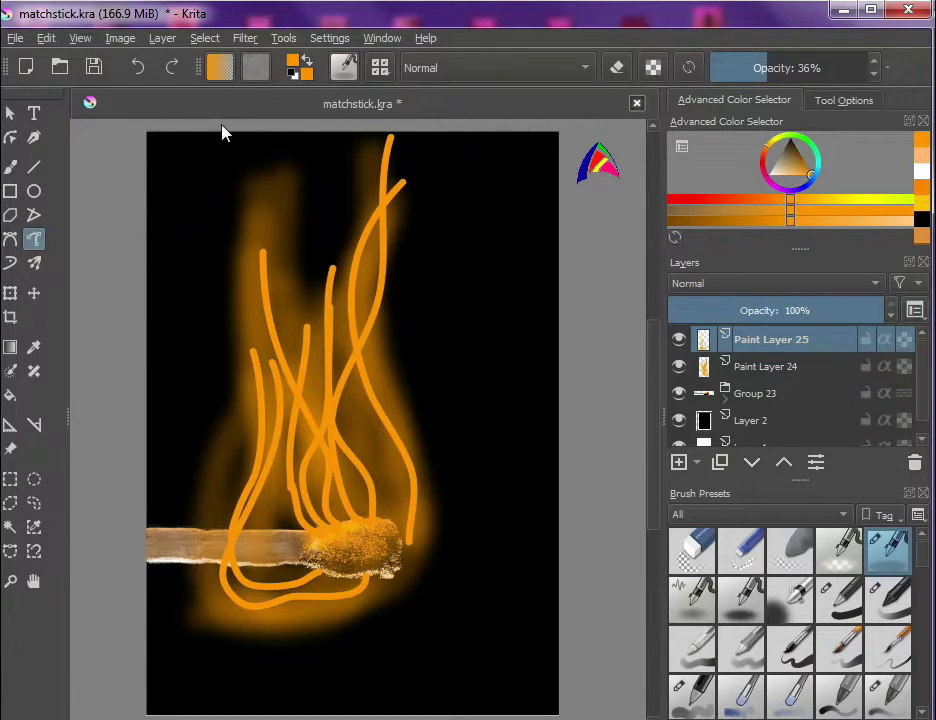
# Step: Add a paint layer above Paint Layer 24 and thicken the rising flames with dense orange strokes at full opacity
pyautogui.click(679, 462)
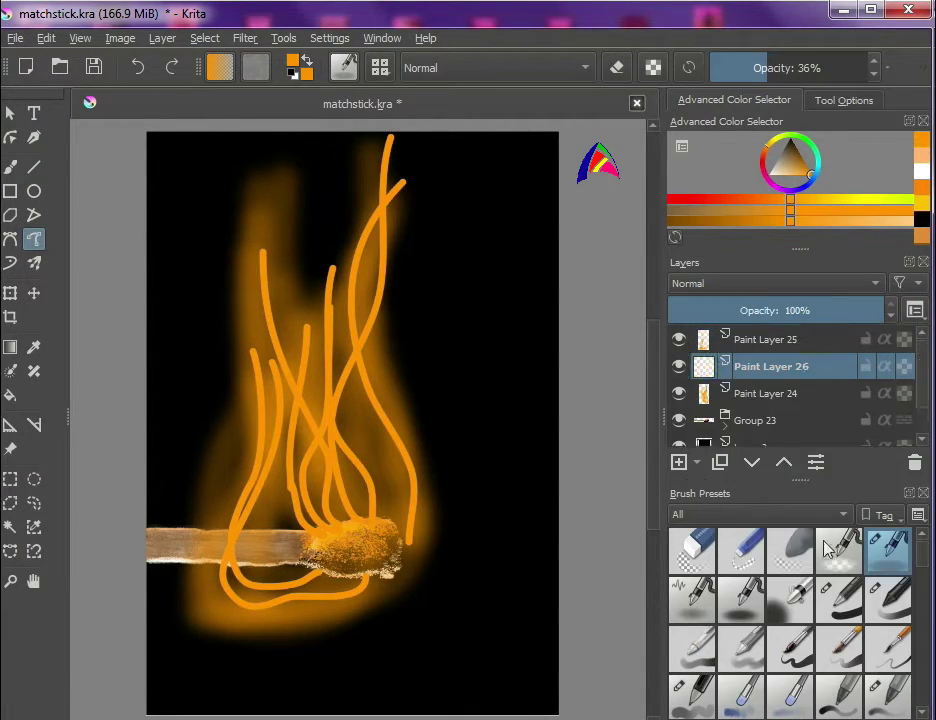
pyautogui.rightClick(408, 545)
pyautogui.click(591, 426)
pyautogui.rightClick(433, 520)
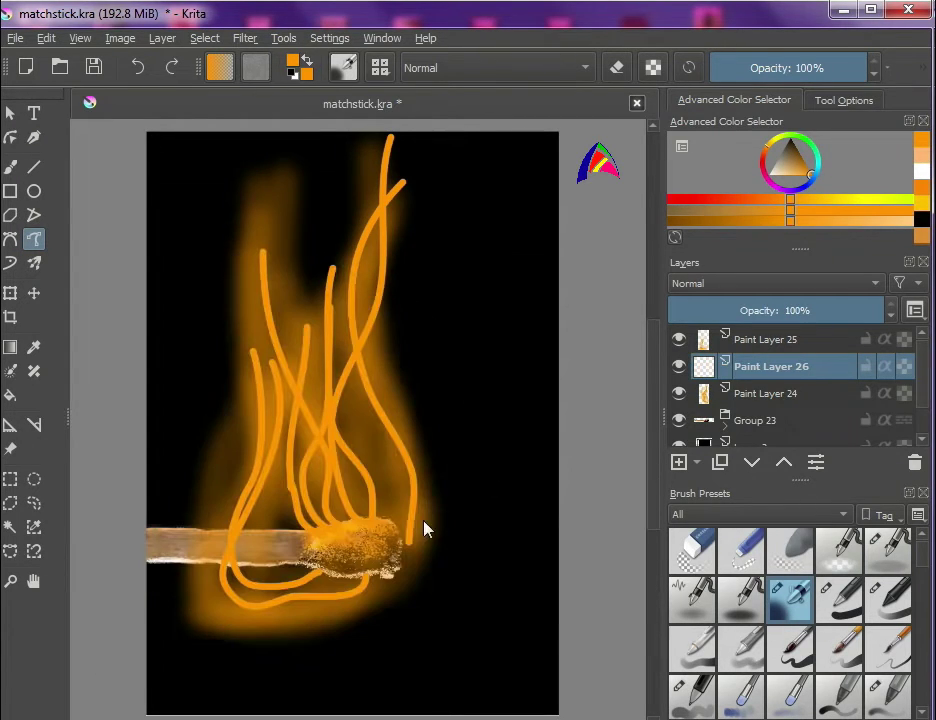
pyautogui.moveTo(415, 516)
pyautogui.mouseDown()
pyautogui.moveTo(350, 266)
pyautogui.moveTo(394, 481)
pyautogui.moveTo(340, 288)
pyautogui.moveTo(354, 386)
pyautogui.moveTo(388, 144)
pyautogui.moveTo(330, 419)
pyautogui.moveTo(370, 246)
pyautogui.moveTo(350, 436)
pyautogui.moveTo(340, 368)
pyautogui.moveTo(311, 513)
pyautogui.moveTo(356, 518)
pyautogui.moveTo(260, 290)
pyautogui.moveTo(322, 405)
pyautogui.moveTo(316, 432)
pyautogui.moveTo(336, 494)
pyautogui.moveTo(292, 425)
pyautogui.moveTo(398, 505)
pyautogui.mouseUp()
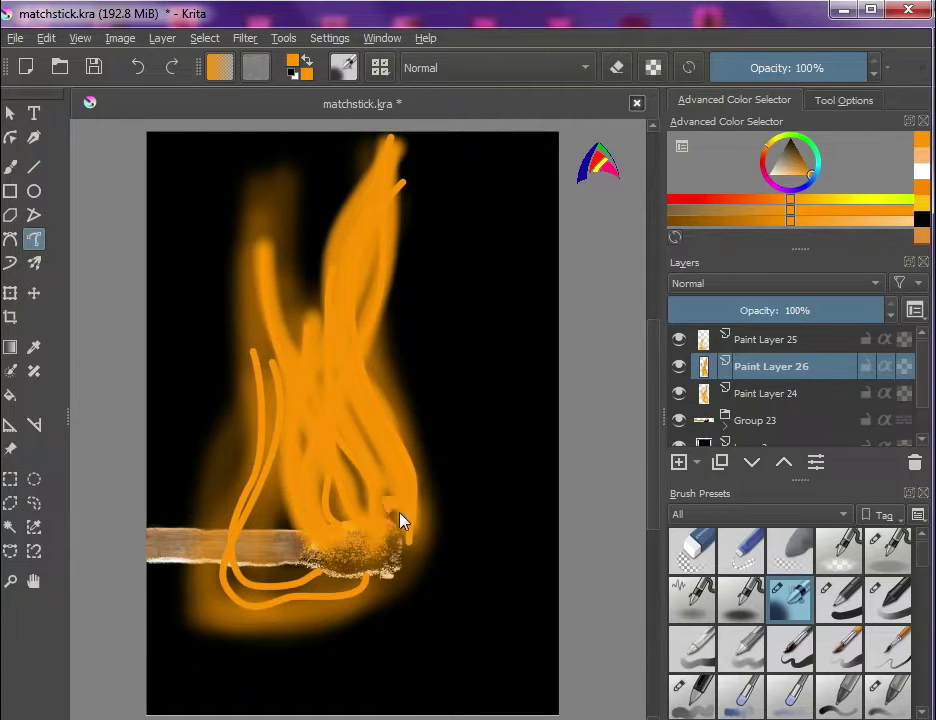
# Step: Add a paint layer above Paint Layer 25 and paint dense orange over the flame curves beneath and left of the match head
pyautogui.click(757, 342)
pyautogui.click(680, 462)
pyautogui.moveTo(366, 558)
pyautogui.mouseDown()
pyautogui.moveTo(228, 588)
pyautogui.moveTo(302, 574)
pyautogui.moveTo(262, 422)
pyautogui.moveTo(258, 482)
pyautogui.mouseUp()
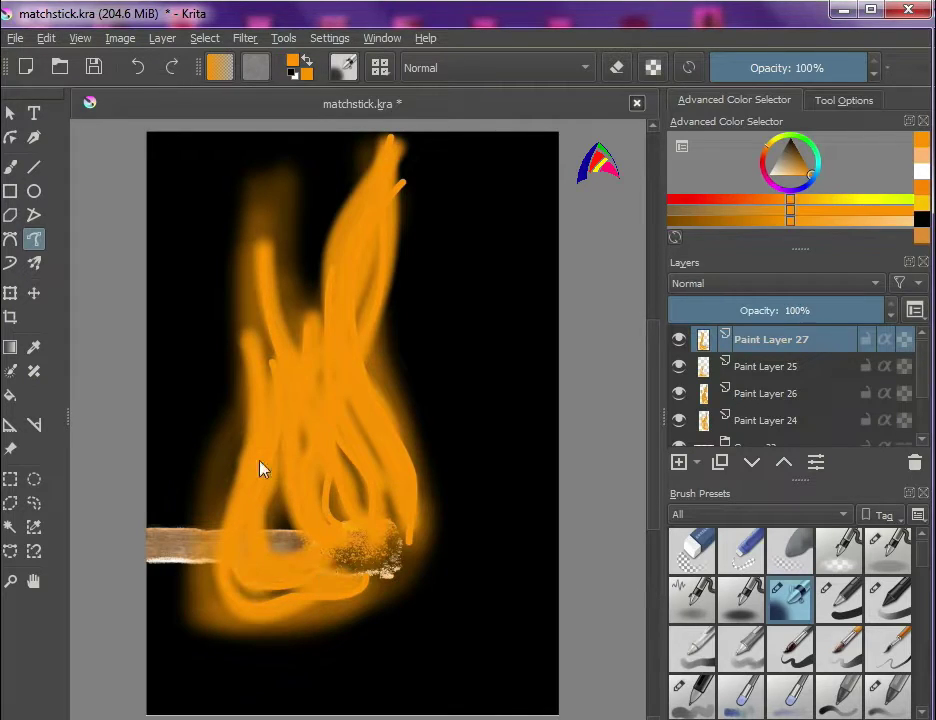
# Step: Enlarge the brush and fill the flame's upper tongues and lower body with solid orange
pyautogui.moveTo(264, 220)
pyautogui.mouseDown()
pyautogui.moveTo(256, 375)
pyautogui.moveTo(280, 362)
pyautogui.moveTo(320, 172)
pyautogui.mouseUp()
pyautogui.rightClick(283, 426)
pyautogui.click(573, 412)
pyautogui.click(488, 390)
pyautogui.moveTo(325, 300)
pyautogui.mouseDown()
pyautogui.moveTo(380, 169)
pyautogui.moveTo(378, 203)
pyautogui.mouseUp()
pyautogui.scroll(1, 380, 177)
pyautogui.moveTo(280, 487)
pyautogui.mouseDown()
pyautogui.moveTo(334, 387)
pyautogui.moveTo(345, 518)
pyautogui.mouseUp()
# Step: Add a paint layer above Paint Layer 26 and paint a dark brown shadow curve inside the flame's lower right side
pyautogui.press('pagedown')
pyautogui.press('pagedown')
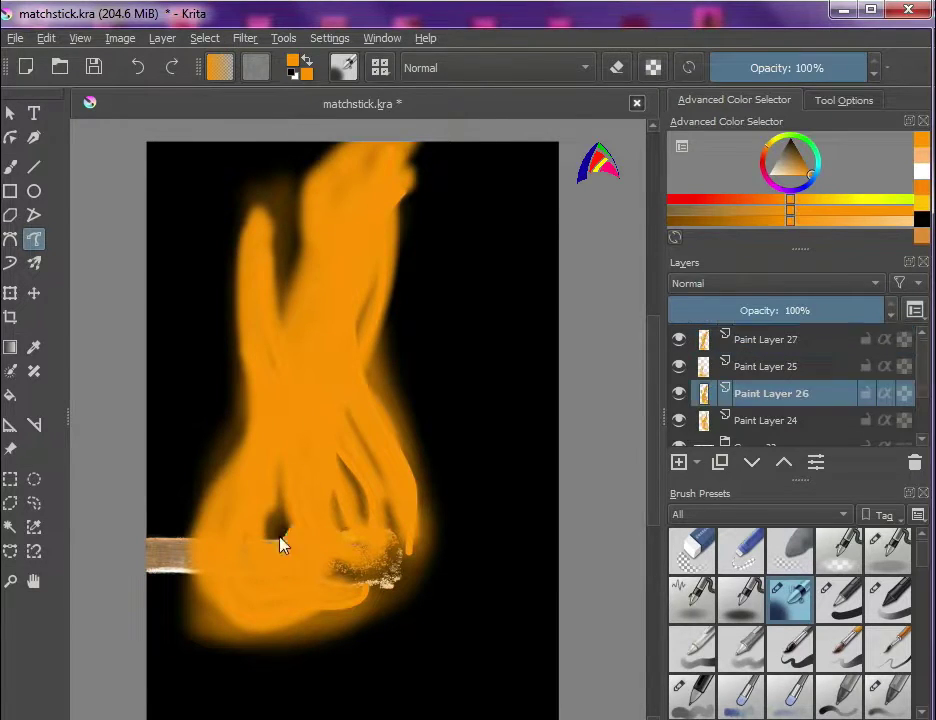
pyautogui.click(37, 350)
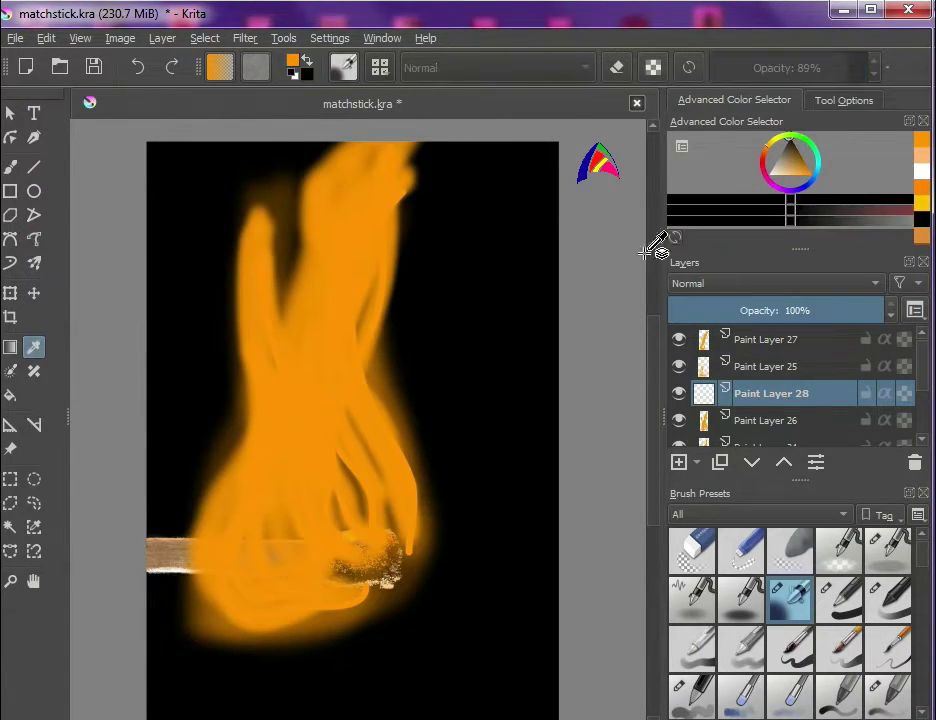
pyautogui.click(798, 152)
pyautogui.click(728, 219)
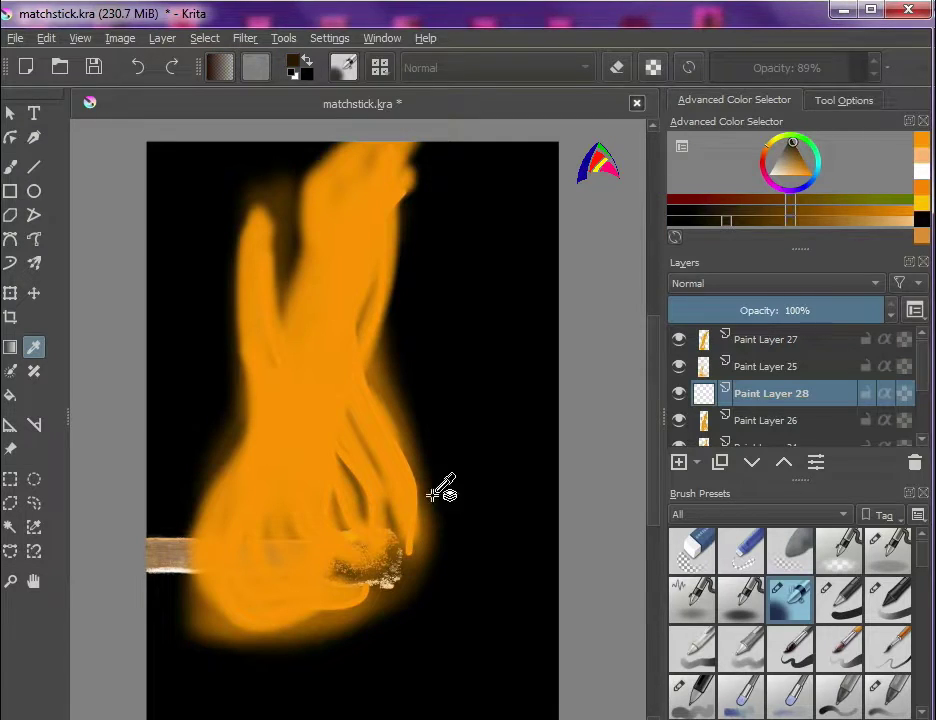
pyautogui.click(34, 239)
pyautogui.moveTo(383, 519); pyautogui.dragTo(358, 392)
pyautogui.hotkey('ctrl', 'z')
pyautogui.moveTo(398, 557)
pyautogui.mouseDown()
pyautogui.moveTo(391, 455)
pyautogui.moveTo(391, 548)
pyautogui.moveTo(355, 433)
pyautogui.moveTo(386, 568)
pyautogui.mouseUp()
pyautogui.hotkey('ctrl', 'z')
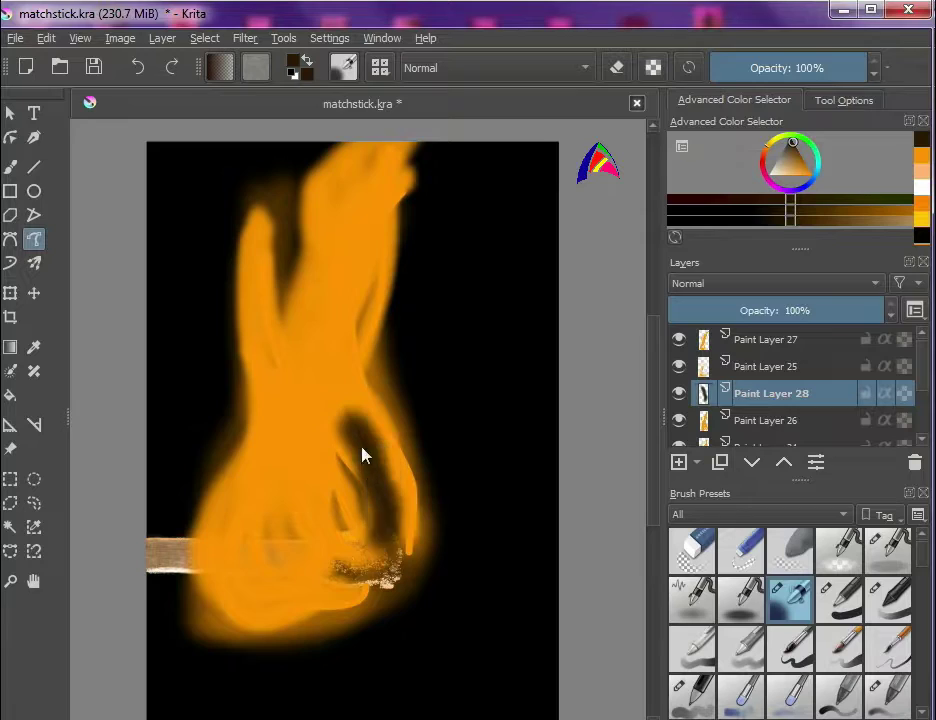
# Step: Add a paint layer on top and paint dark brown over the flame's left tongue
pyautogui.click(750, 341)
pyautogui.click(679, 462)
pyautogui.moveTo(258, 580)
pyautogui.mouseDown()
pyautogui.moveTo(384, 587)
pyautogui.moveTo(328, 587)
pyautogui.mouseUp()
pyautogui.hotkey('ctrl', 'z')
pyautogui.moveTo(252, 503)
pyautogui.mouseDown()
pyautogui.moveTo(222, 220)
pyautogui.moveTo(241, 412)
pyautogui.moveTo(265, 217)
pyautogui.mouseUp()
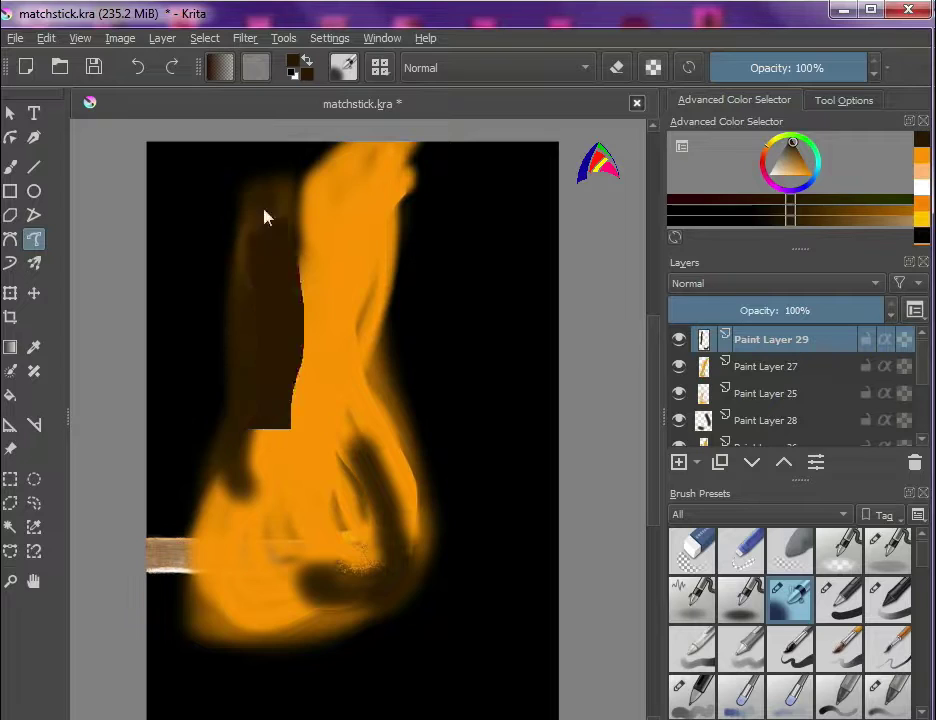
# Step: Add a paint layer above Paint Layer 28 and airbrush deeper orange strokes along the flame's right side and lower middle
pyautogui.click(748, 420)
pyautogui.click(679, 462)
pyautogui.click(922, 203)
pyautogui.click(774, 220)
pyautogui.click(888, 552)
pyautogui.moveTo(380, 545)
pyautogui.mouseDown()
pyautogui.moveTo(409, 541)
pyautogui.moveTo(366, 412)
pyautogui.moveTo(382, 417)
pyautogui.mouseUp()
pyautogui.rightClick(409, 545)
pyautogui.rightClick(409, 554)
pyautogui.moveTo(330, 566); pyautogui.dragTo(293, 520)
pyautogui.moveTo(328, 438); pyautogui.dragTo(286, 318)
# Step: Add a paint layer on top and airbrush deep orange shading along the flame's base and lower left
pyautogui.click(711, 345)
pyautogui.click(679, 462)
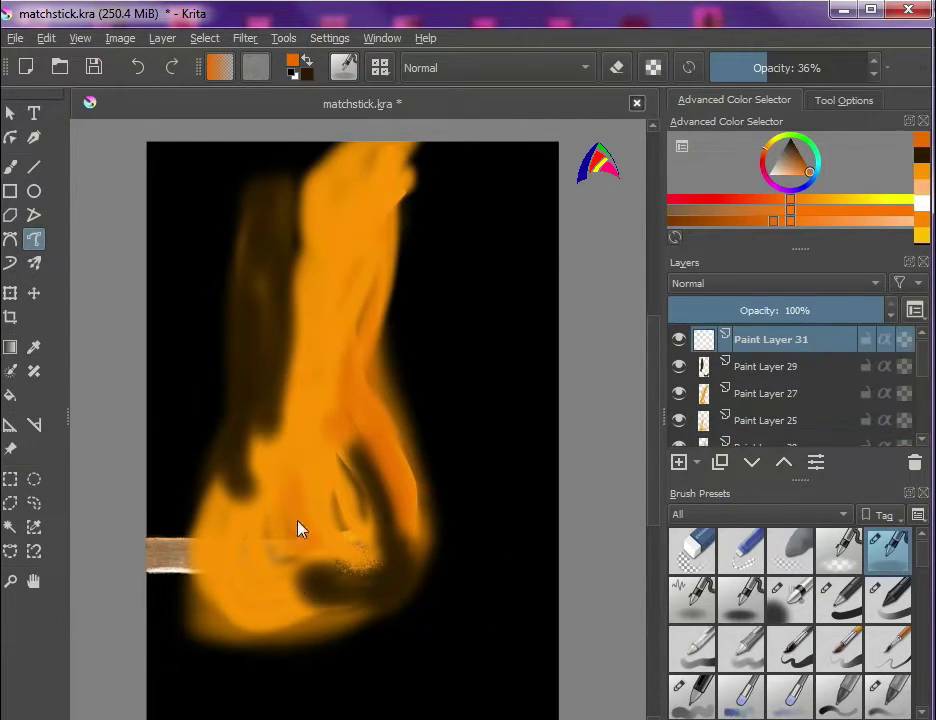
pyautogui.rightClick(286, 448)
pyautogui.rightClick(256, 625)
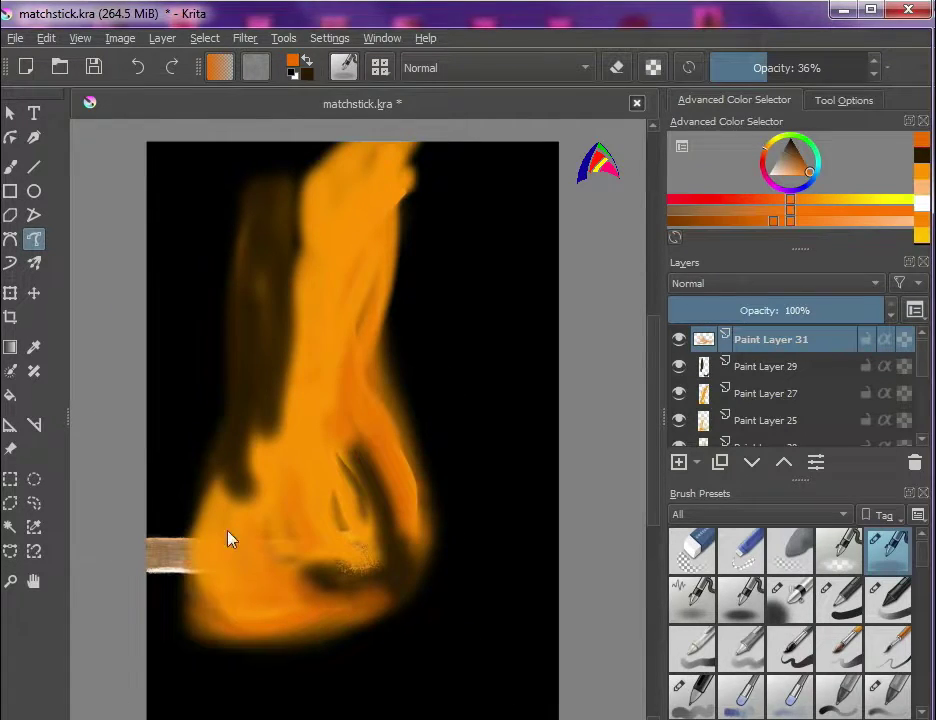
pyautogui.moveTo(232, 469); pyautogui.dragTo(239, 493)
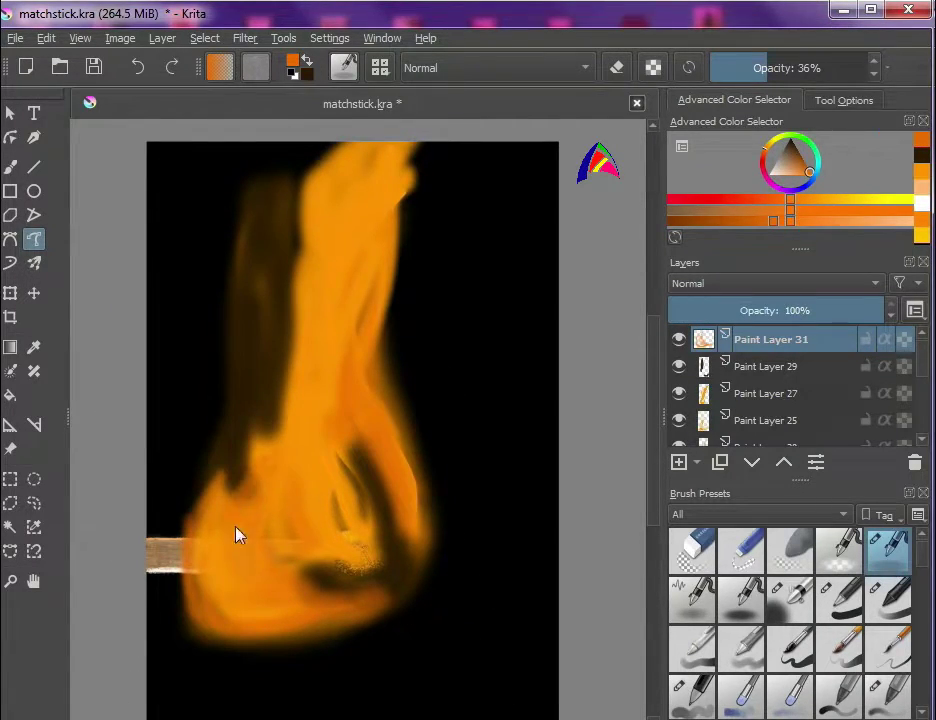
# Step: Adjust the airbrush settings and blend deep orange strokes over the dark brown left tongue of the flame
pyautogui.rightClick(293, 415)
pyautogui.click(606, 391)
pyautogui.rightClick(226, 474)
pyautogui.moveTo(226, 474); pyautogui.dragTo(250, 172)
pyautogui.moveTo(273, 420); pyautogui.dragTo(284, 188)
pyautogui.moveTo(277, 388)
pyautogui.mouseDown()
pyautogui.moveTo(310, 133)
pyautogui.moveTo(275, 150)
pyautogui.mouseUp()
pyautogui.moveTo(230, 478); pyautogui.dragTo(259, 419)
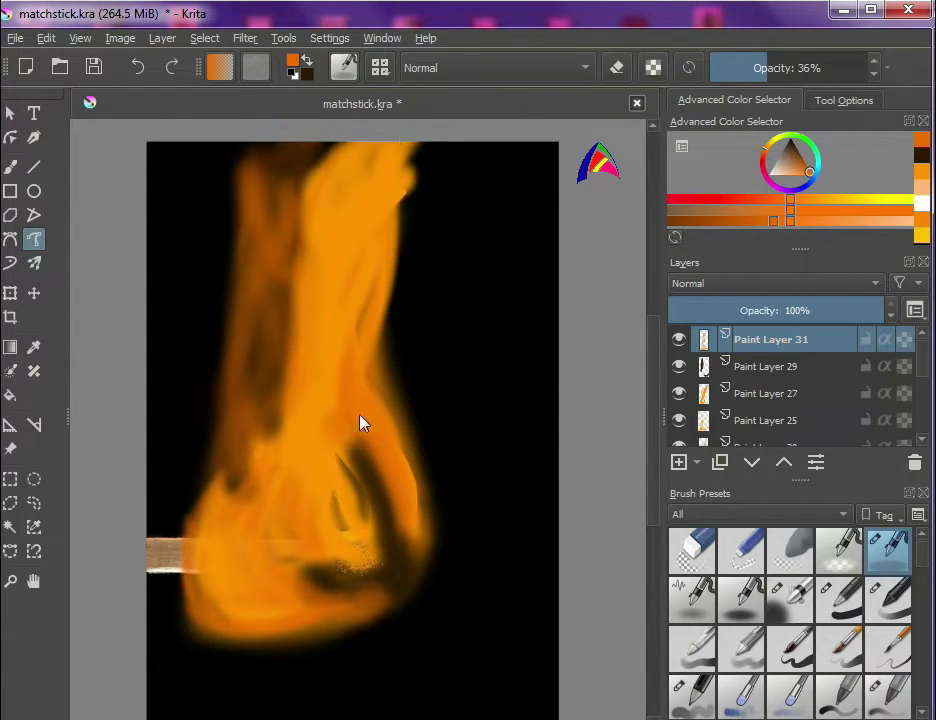
# Step: Add a paint layer above Paint Layer 30 and paint bright yellow highlights in the flame's core at full brush opacity
pyautogui.click(921, 439)
pyautogui.click(921, 439)
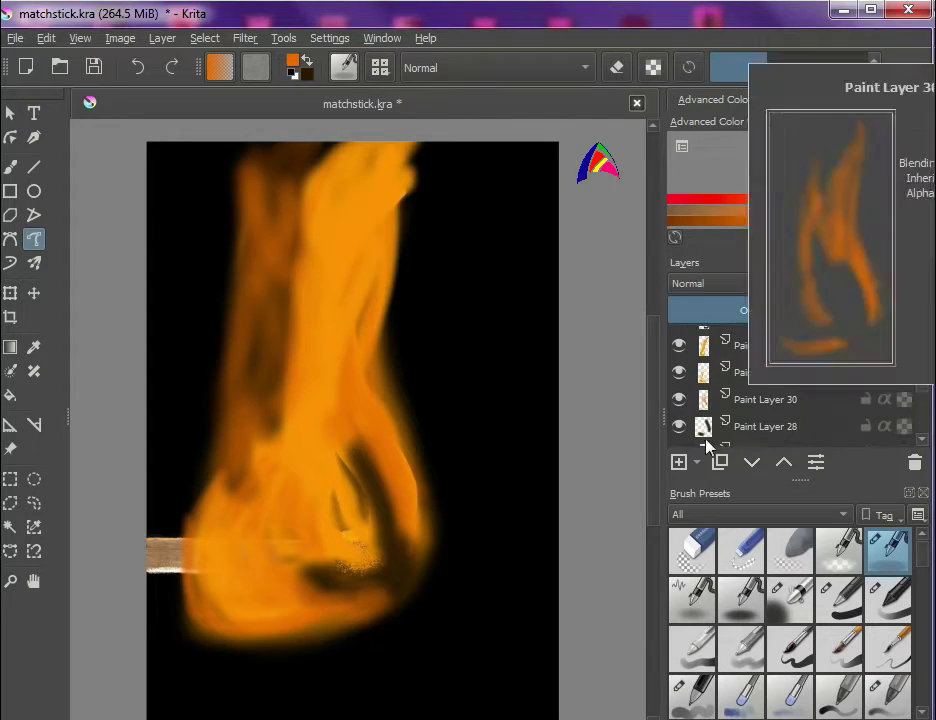
pyautogui.click(738, 402)
pyautogui.click(680, 462)
pyautogui.moveTo(787, 163)
pyautogui.mouseDown()
pyautogui.moveTo(814, 210)
pyautogui.moveTo(910, 210)
pyautogui.mouseUp()
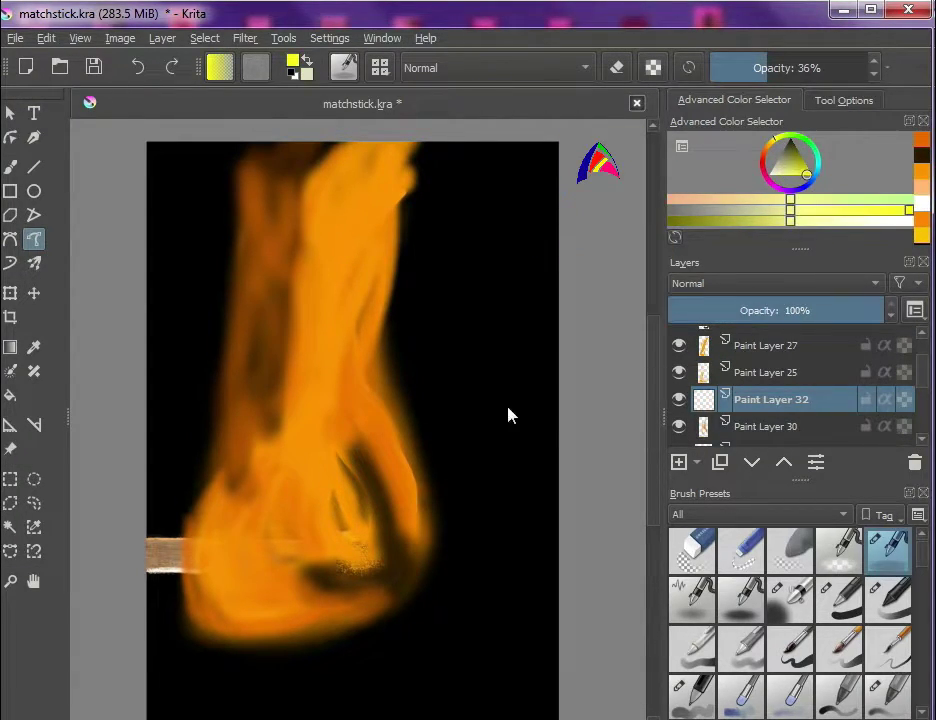
pyautogui.rightClick(560, 440)
pyautogui.click(790, 600)
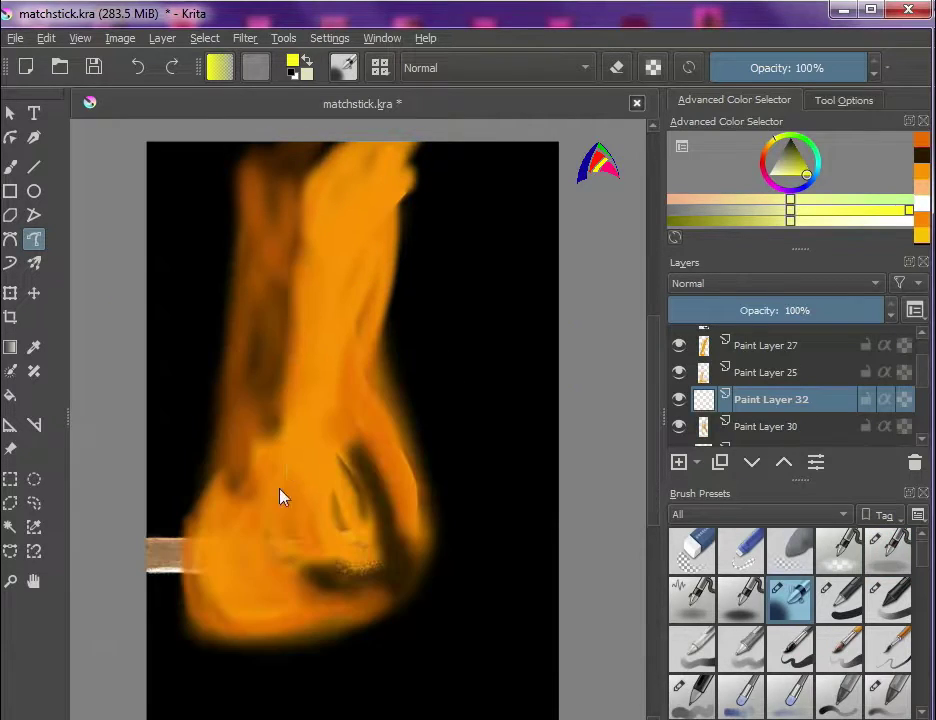
pyautogui.rightClick(336, 519)
pyautogui.click(560, 450)
pyautogui.moveTo(348, 502); pyautogui.dragTo(356, 511)
pyautogui.moveTo(352, 305); pyautogui.dragTo(352, 478)
pyautogui.moveTo(358, 370); pyautogui.dragTo(381, 455)
pyautogui.moveTo(385, 218); pyautogui.dragTo(344, 308)
pyautogui.moveTo(292, 462)
pyautogui.mouseDown()
pyautogui.moveTo(320, 548)
pyautogui.moveTo(318, 470)
pyautogui.mouseUp()
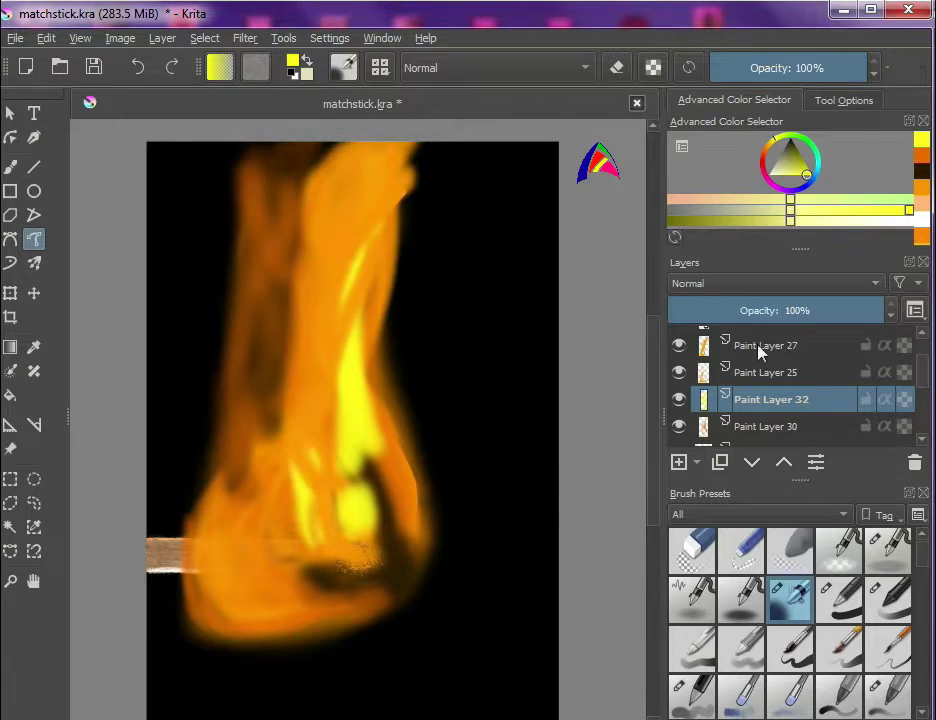
# Step: Add a paint layer on top and airbrush broad bright yellow strokes through the flame's body and along its lower left base
pyautogui.press('Insert')
pyautogui.moveTo(243, 525)
pyautogui.mouseDown()
pyautogui.moveTo(277, 447)
pyautogui.moveTo(265, 568)
pyautogui.moveTo(316, 390)
pyautogui.moveTo(306, 534)
pyautogui.moveTo(298, 443)
pyautogui.moveTo(296, 463)
pyautogui.moveTo(428, 358)
pyautogui.moveTo(374, 227)
pyautogui.moveTo(331, 398)
pyautogui.moveTo(343, 275)
pyautogui.mouseUp()
pyautogui.hotkey('ctrl', 'z')
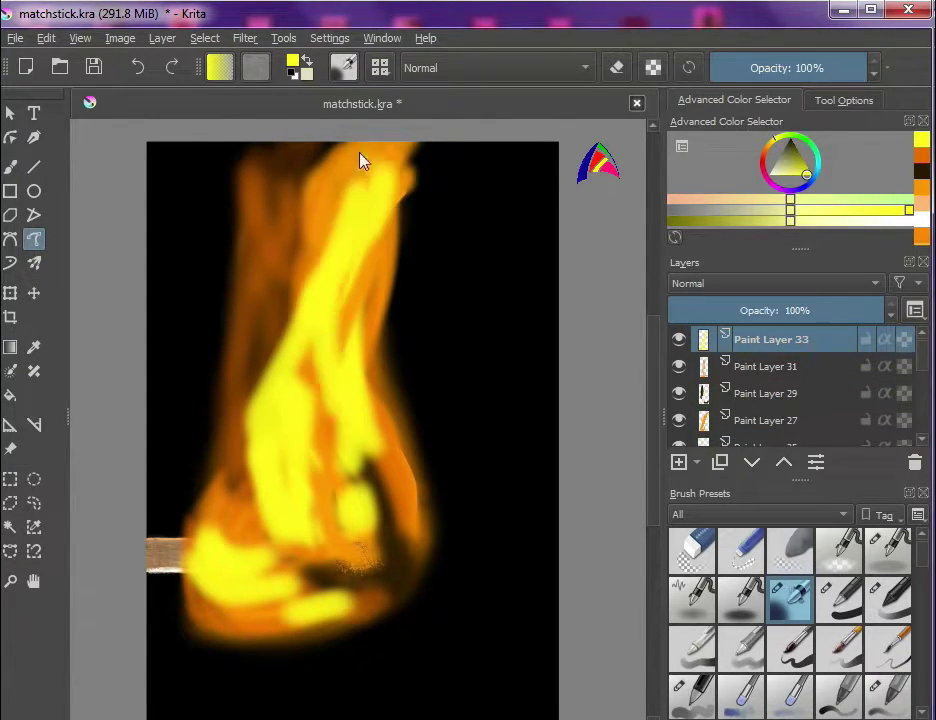
# Step: Add paint layers above Paint Layer 32 and on top, and brush soft yellow at 36% opacity over the flame's core and lower left
pyautogui.scroll(-2, 752, 405)
pyautogui.click(760, 403)
pyautogui.click(679, 462)
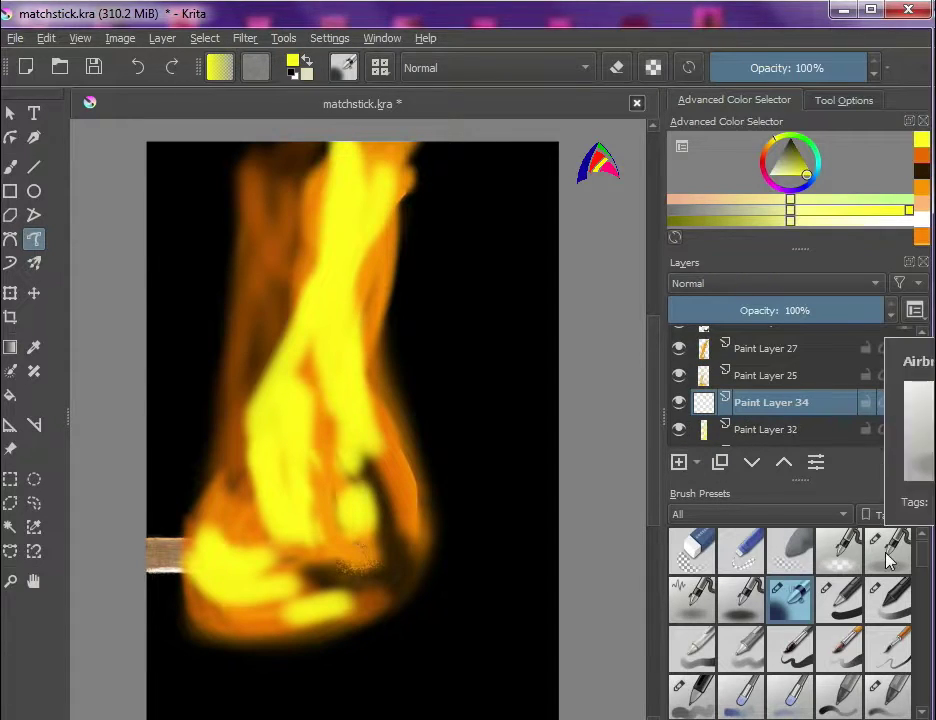
pyautogui.click(888, 549)
pyautogui.moveTo(488, 576); pyautogui.dragTo(494, 450)
pyautogui.hotkey('ctrl', 'z')
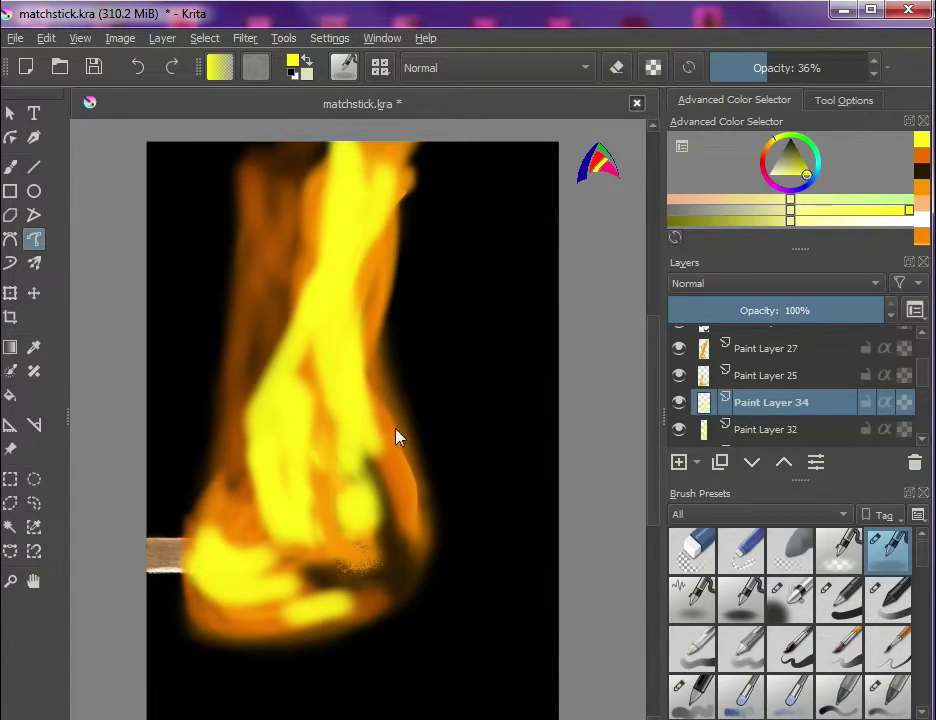
pyautogui.moveTo(394, 373); pyautogui.dragTo(354, 375)
pyautogui.moveTo(323, 181); pyautogui.dragTo(366, 150)
pyautogui.hotkey('ctrl', 'z')
pyautogui.hotkey('ctrl', 'z')
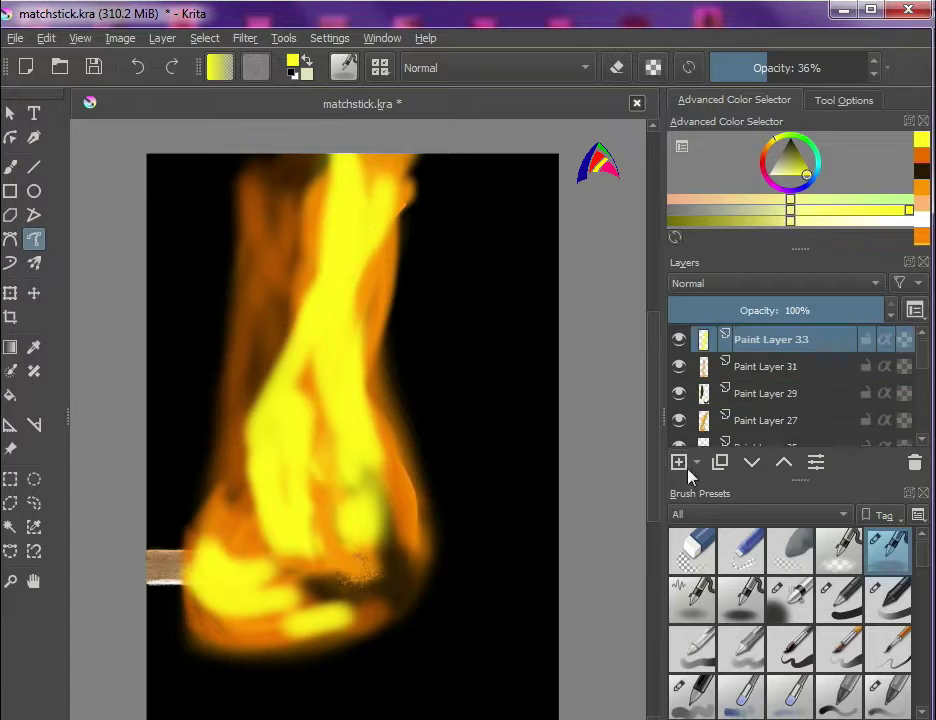
pyautogui.moveTo(285, 614)
pyautogui.mouseDown()
pyautogui.moveTo(244, 570)
pyautogui.moveTo(286, 437)
pyautogui.moveTo(251, 445)
pyautogui.moveTo(268, 457)
pyautogui.mouseUp()
pyautogui.click(923, 439)
# Step: Add a paint layer on top and airbrush pale cream highlights along the flame's bright core, inner left tongue and base
pyautogui.press('Insert')
pyautogui.click(772, 174)
pyautogui.click(777, 174)
pyautogui.click(790, 597)
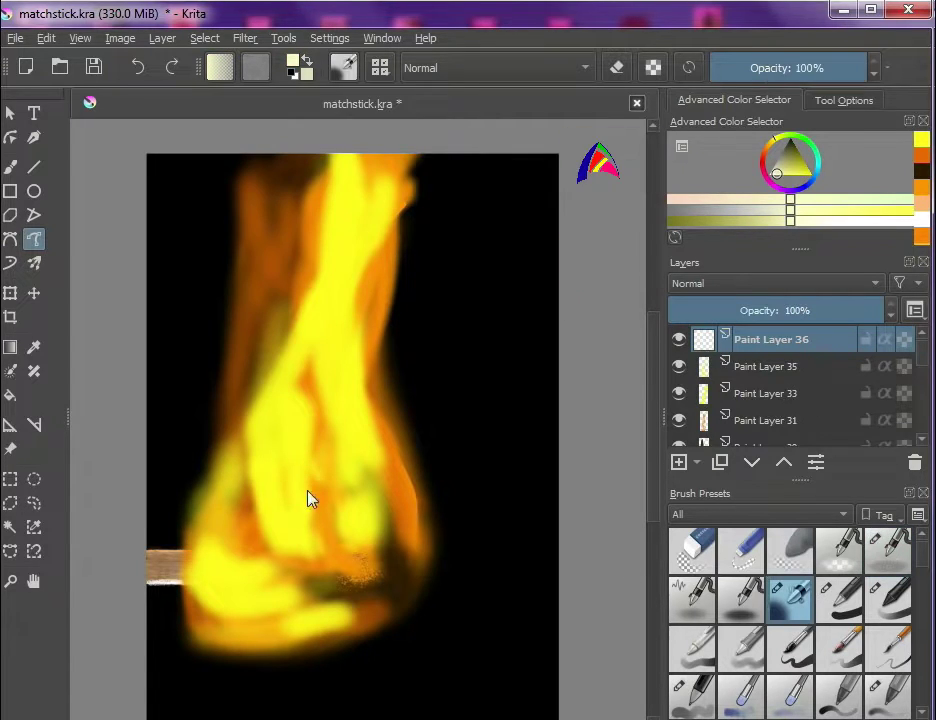
pyautogui.moveTo(280, 455); pyautogui.dragTo(270, 395)
pyautogui.moveTo(355, 497)
pyautogui.mouseDown()
pyautogui.moveTo(341, 353)
pyautogui.moveTo(339, 383)
pyautogui.mouseUp()
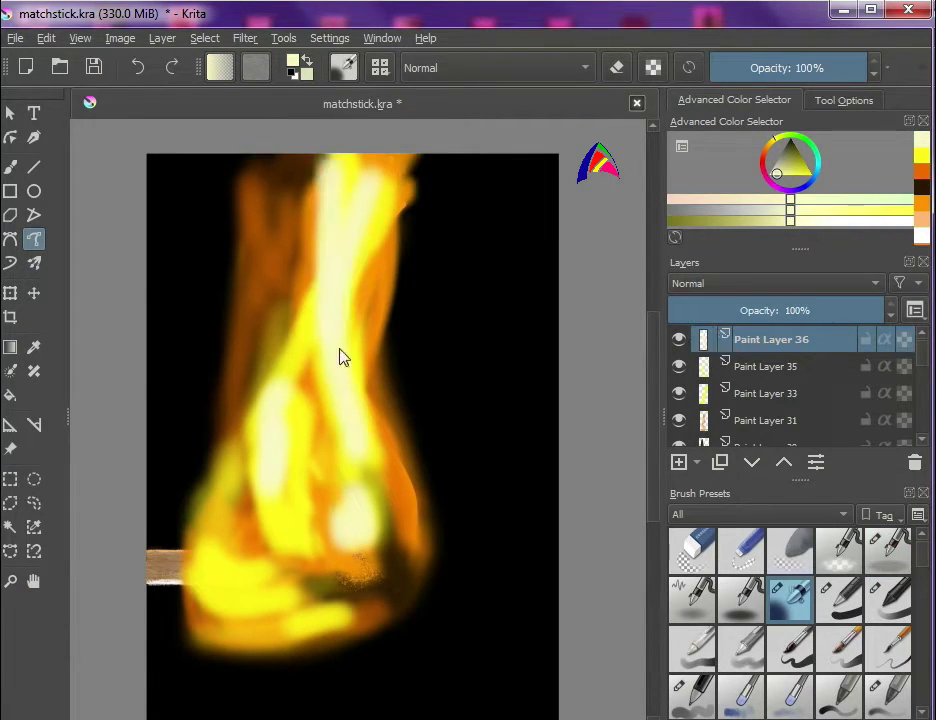
pyautogui.click(888, 551)
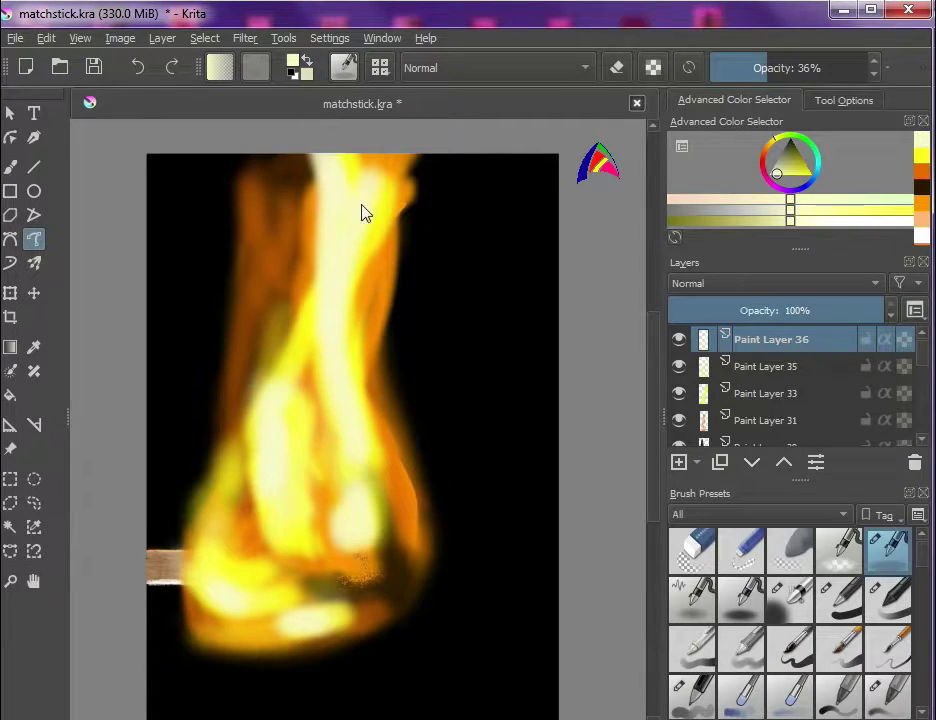
# Step: Set Paint Layer 36 to 87% opacity, lower Paint Layer 35's opacity slightly and set Paint Layer 33 to 73%
pyautogui.click(857, 311)
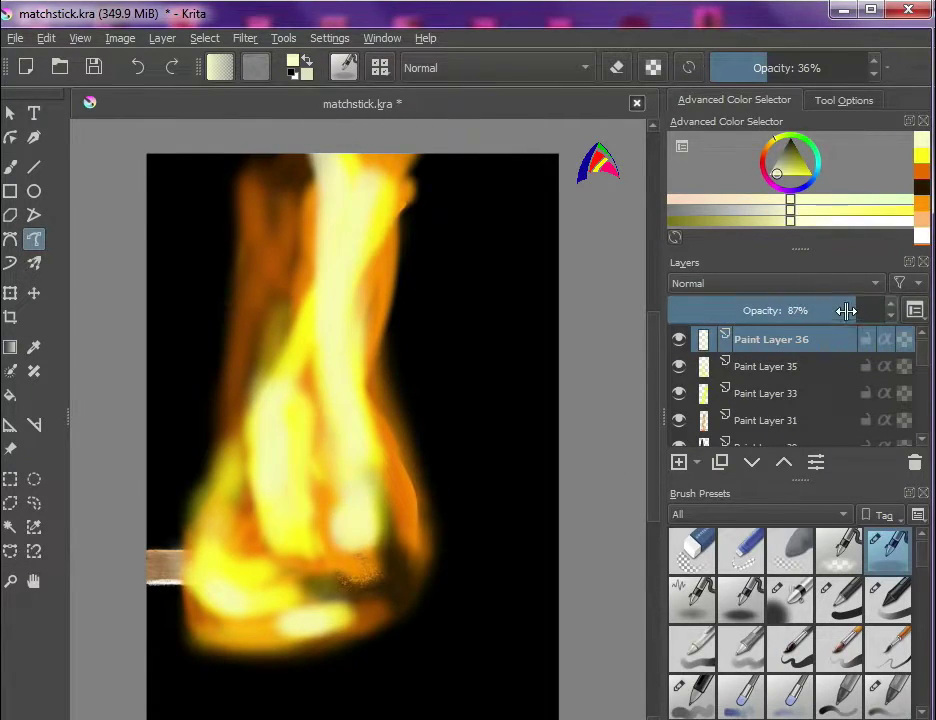
pyautogui.click(818, 367)
pyautogui.click(841, 311)
pyautogui.click(810, 391)
pyautogui.click(826, 310)
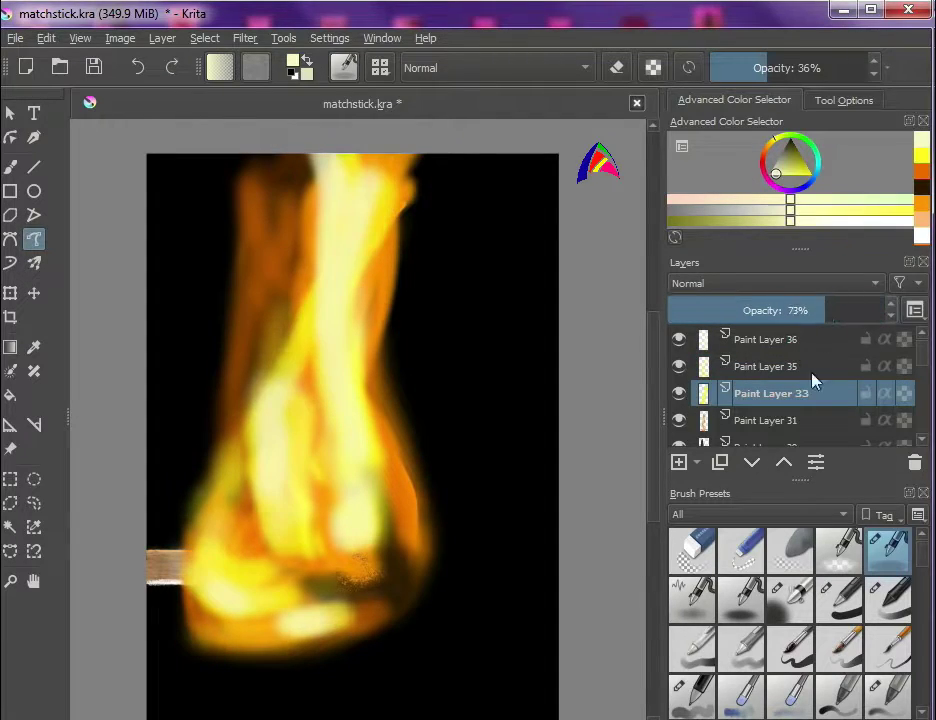
# Step: Lower the opacity of two yellow paint layers further down the layer stack
pyautogui.click(845, 418)
pyautogui.scroll(-1, 780, 425)
pyautogui.click(780, 425)
pyautogui.scroll(-4, 785, 412)
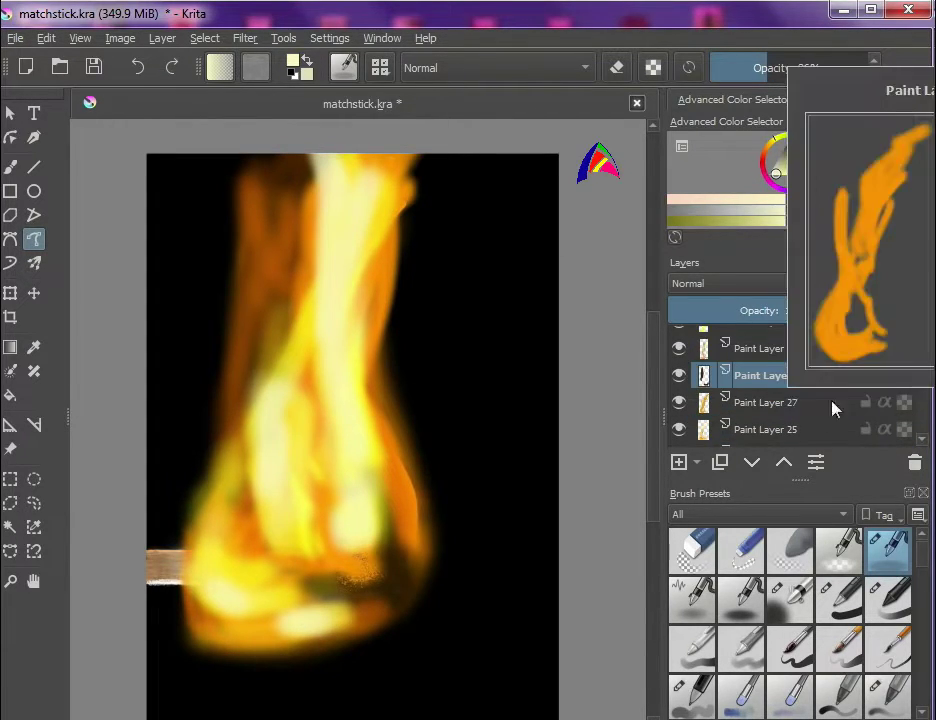
pyautogui.click(773, 408)
pyautogui.click(846, 310)
pyautogui.click(922, 439)
pyautogui.click(850, 411)
pyautogui.click(825, 309)
pyautogui.click(922, 440)
pyautogui.click(787, 448)
pyautogui.scroll(-4, 775, 410)
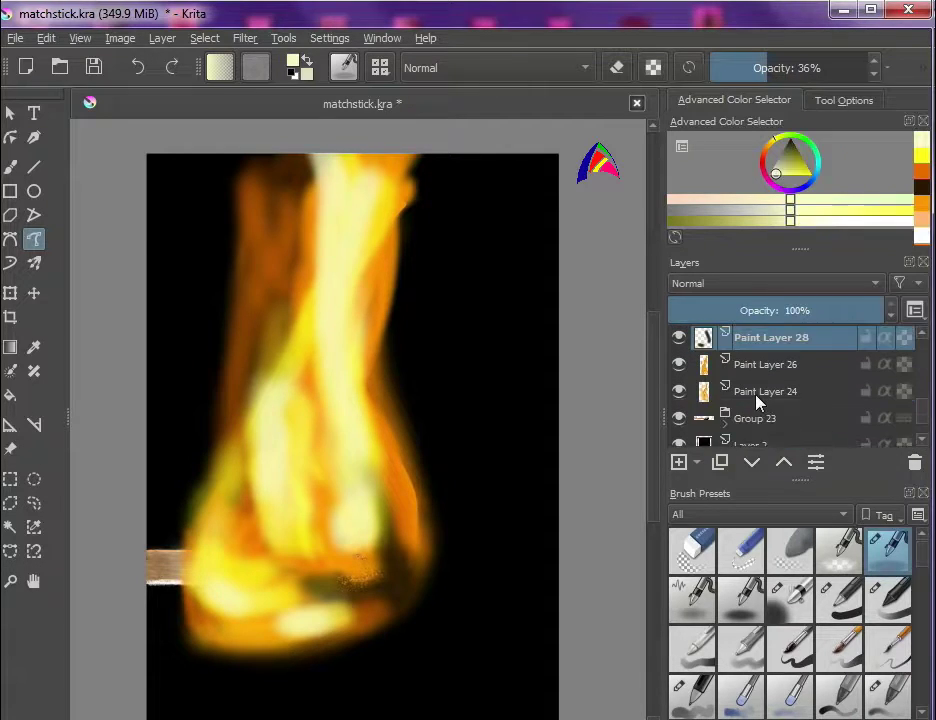
# Step: Add a paint layer above Paint Layer 36, pick the recent lighter orange, resize the brush and paint over the inner left tongue
pyautogui.scroll(4, 725, 390)
pyautogui.click(740, 339)
pyautogui.click(677, 462)
pyautogui.click(924, 205)
pyautogui.rightClick(418, 500)
pyautogui.click(587, 451)
pyautogui.click(516, 674)
pyautogui.moveTo(289, 378)
pyautogui.mouseDown()
pyautogui.moveTo(289, 423)
pyautogui.moveTo(252, 397)
pyautogui.moveTo(265, 345)
pyautogui.mouseUp()
# Step: Switch to the recent deep orange and brush translucent streaks through the flame's inner tongues, pale core and right side
pyautogui.click(922, 188)
pyautogui.moveTo(318, 439); pyautogui.dragTo(296, 399)
pyautogui.moveTo(264, 478); pyautogui.dragTo(257, 403)
pyautogui.moveTo(400, 490)
pyautogui.mouseDown()
pyautogui.moveTo(360, 329)
pyautogui.moveTo(368, 285)
pyautogui.mouseUp()
pyautogui.moveTo(376, 255); pyautogui.dragTo(378, 162)
pyautogui.moveTo(316, 330); pyautogui.dragTo(338, 156)
pyautogui.moveTo(352, 512); pyautogui.dragTo(324, 280)
pyautogui.moveTo(349, 476); pyautogui.dragTo(328, 270)
pyautogui.moveTo(378, 515); pyautogui.dragTo(371, 471)
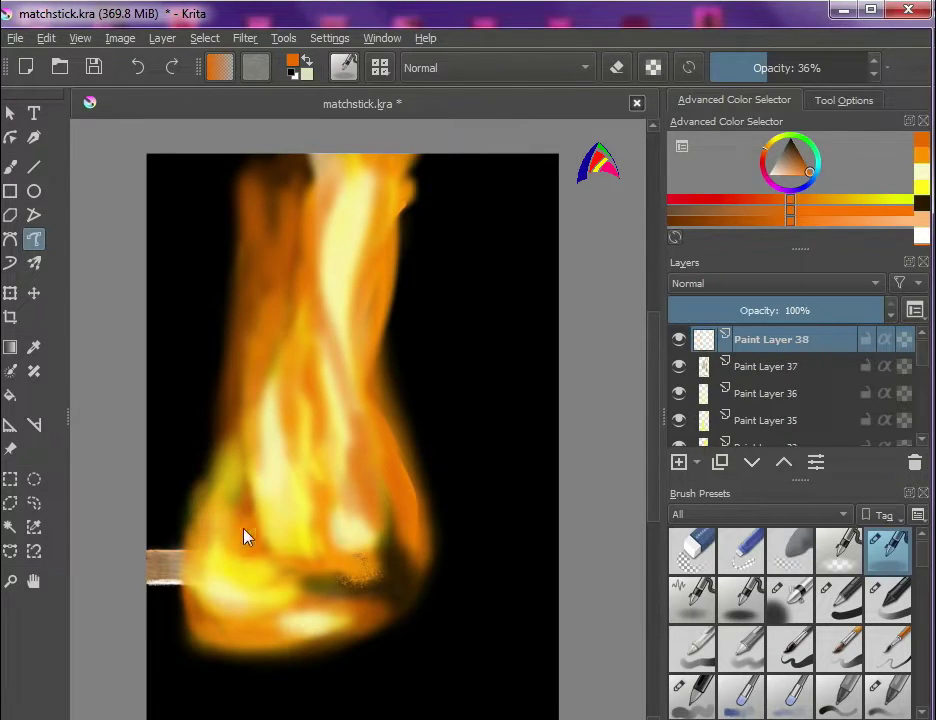
# Step: Brush deep orange over the flame's lower left on Paint Layer 38 and add a faint glow along its outer right edge
pyautogui.moveTo(207, 582); pyautogui.dragTo(230, 468)
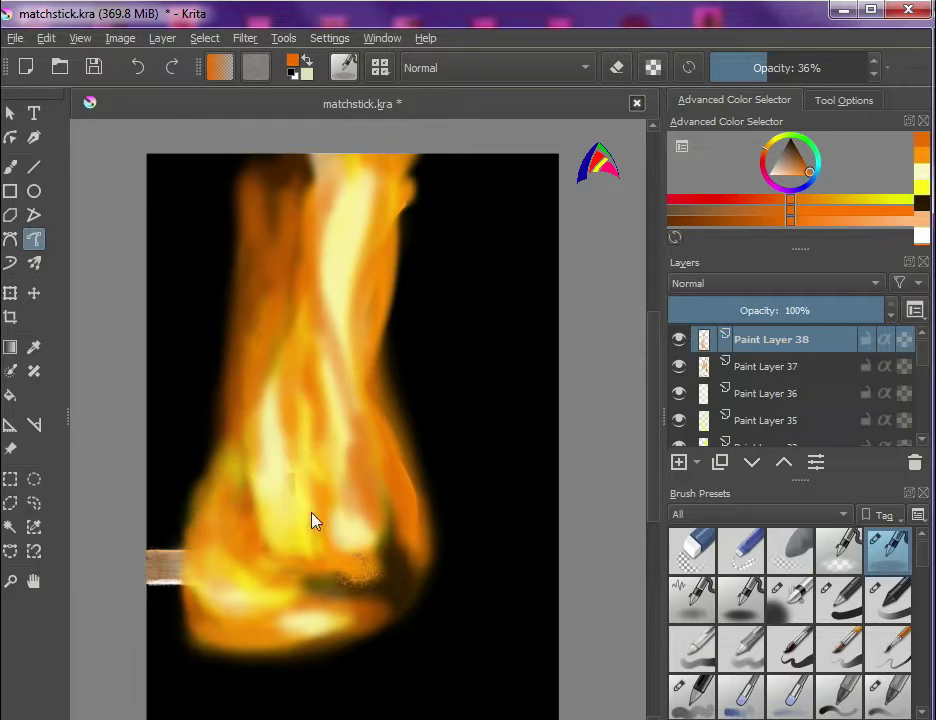
pyautogui.rightClick(522, 333)
pyautogui.moveTo(412, 172)
pyautogui.mouseDown()
pyautogui.moveTo(401, 297)
pyautogui.moveTo(426, 546)
pyautogui.moveTo(388, 622)
pyautogui.mouseUp()
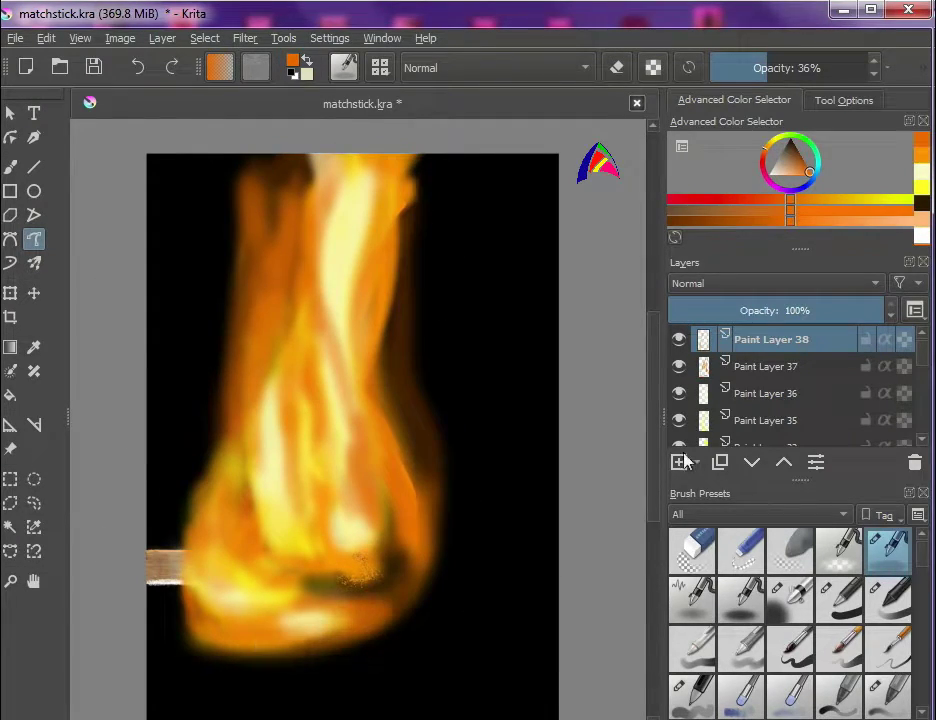
# Step: Add a paint layer on top and set up the Freehand Brush with black paint and an adjusted brush size
pyautogui.click(11, 167)
pyautogui.rightClick(502, 464)
pyautogui.click(541, 446)
pyautogui.click(514, 679)
pyautogui.rightClick(500, 452)
pyautogui.click(547, 429)
pyautogui.moveTo(381, 490); pyautogui.dragTo(376, 542)
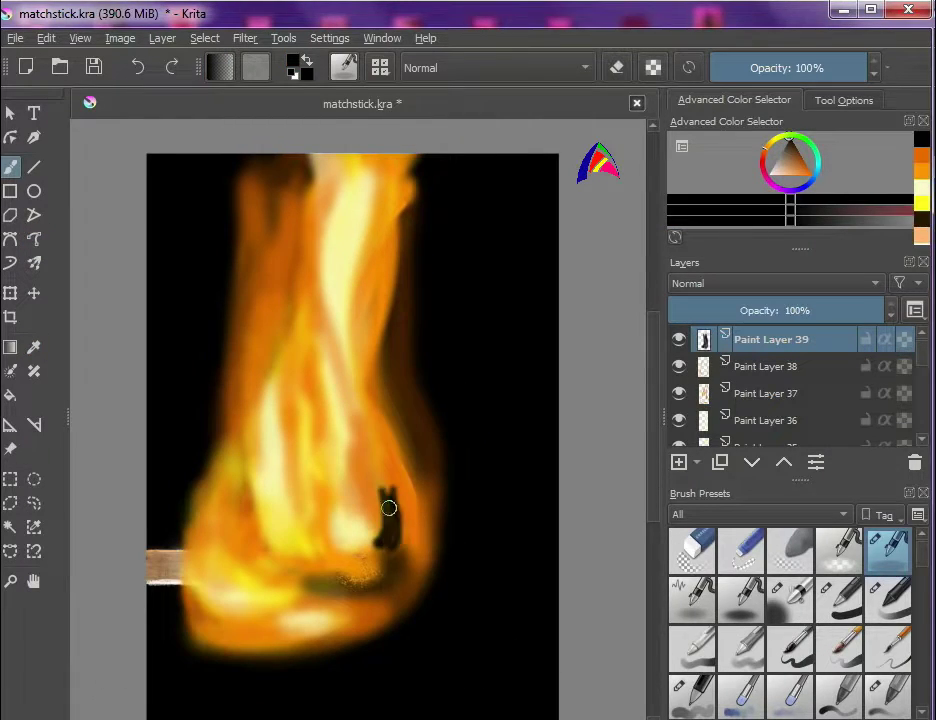
pyautogui.hotkey('ctrl', 'z')
pyautogui.hotkey('ctrl', 'z')
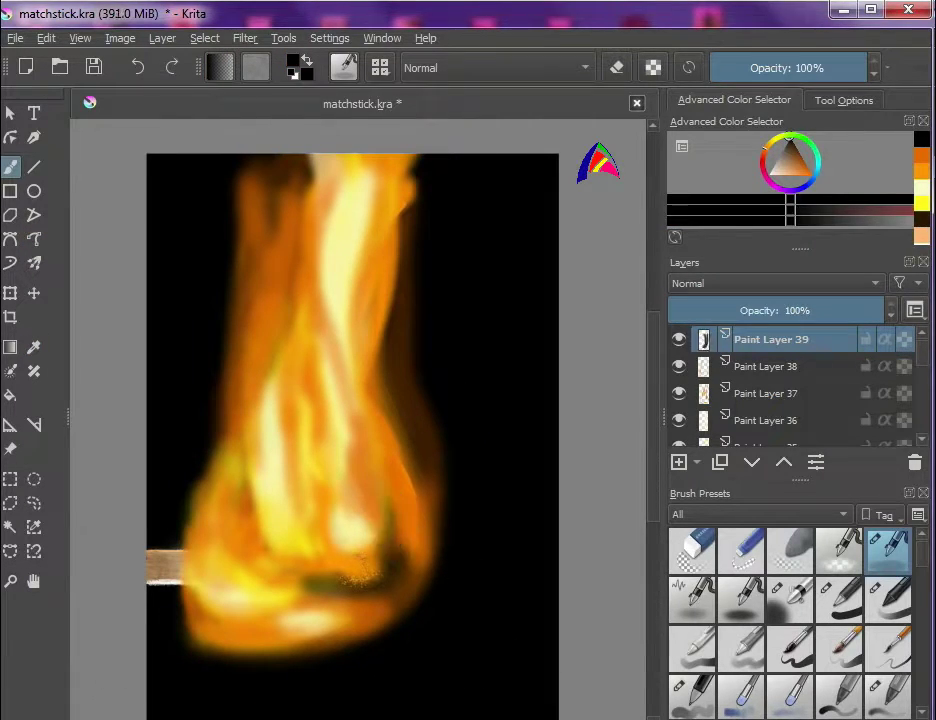
pyautogui.hotkey('ctrl', 'z')
# Step: Resize the black brush, set its opacity to 36% and shade the gaps around the match head and along the inner lower left
pyautogui.rightClick(456, 574)
pyautogui.click(587, 448)
pyautogui.moveTo(552, 492); pyautogui.dragTo(563, 488)
pyautogui.rightClick(495, 480)
pyautogui.moveTo(392, 545); pyautogui.dragTo(390, 490)
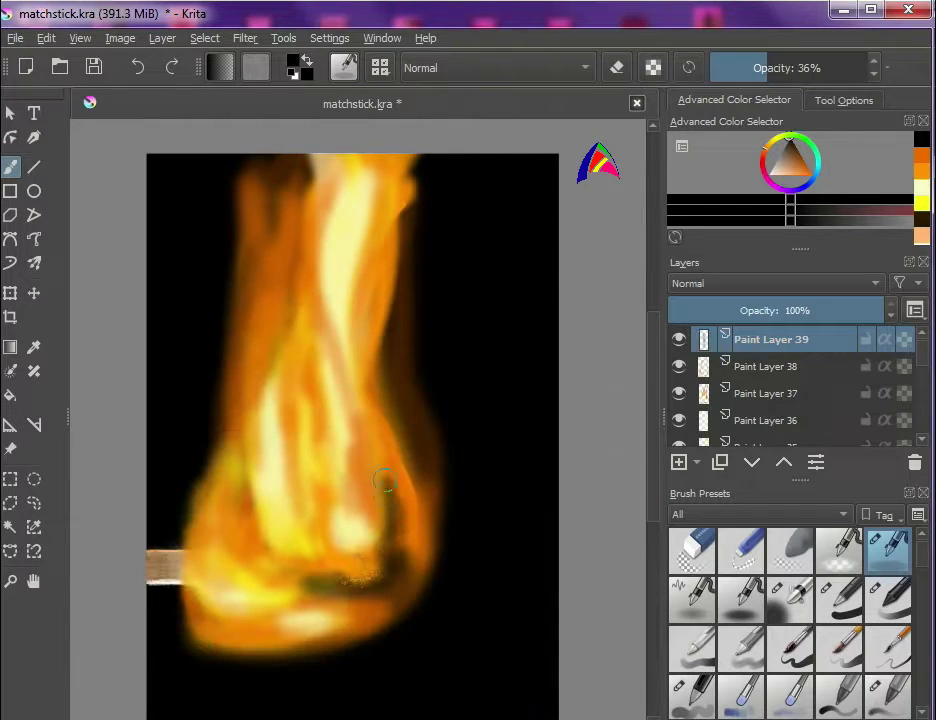
pyautogui.moveTo(377, 446); pyautogui.dragTo(398, 517)
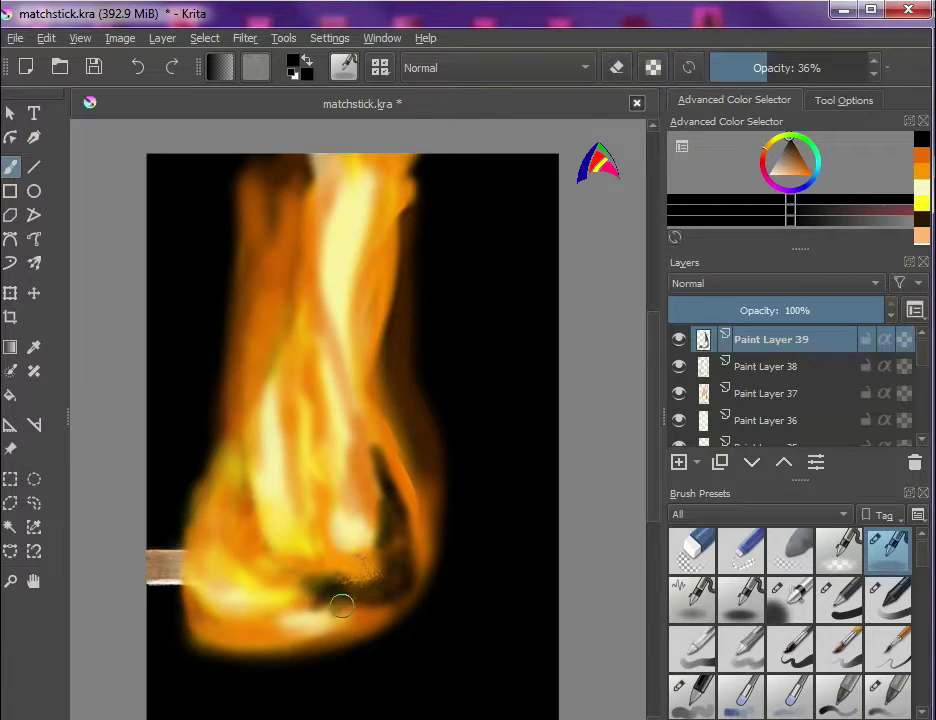
pyautogui.moveTo(293, 586); pyautogui.dragTo(248, 528)
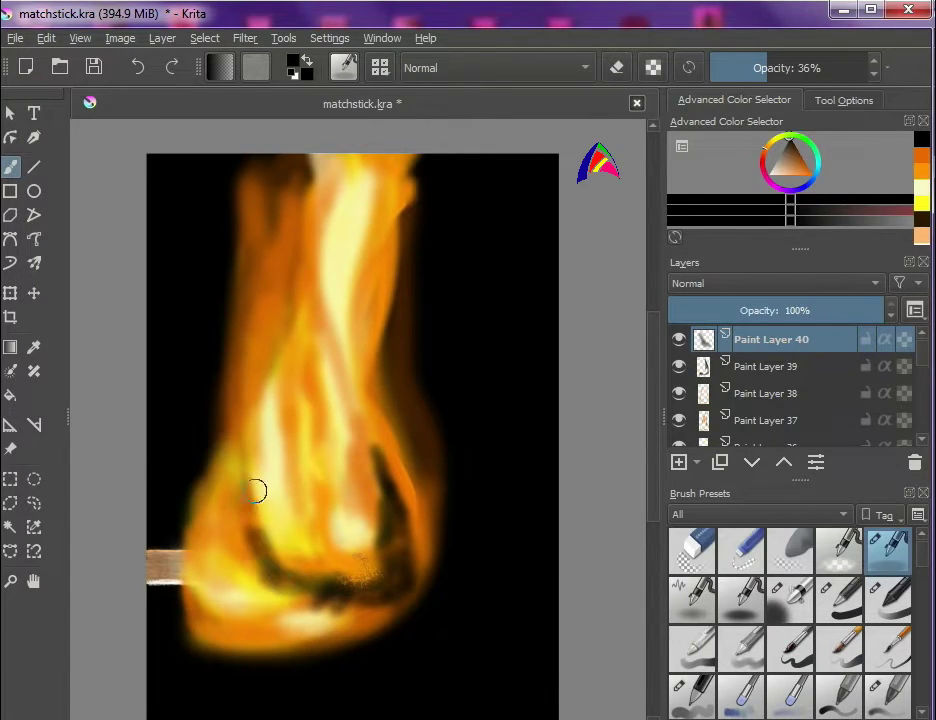
# Step: Paint translucent black shading on Paint Layer 40 over the left tongue, between the inner tongues and along the flame's edges
pyautogui.moveTo(228, 664)
pyautogui.mouseDown()
pyautogui.moveTo(192, 501)
pyautogui.moveTo(250, 417)
pyautogui.mouseUp()
pyautogui.hotkey('ctrl', 'z')
pyautogui.moveTo(224, 485)
pyautogui.mouseDown()
pyautogui.moveTo(236, 460)
pyautogui.moveTo(257, 476)
pyautogui.moveTo(289, 320)
pyautogui.mouseUp()
pyautogui.moveTo(248, 459)
pyautogui.mouseDown()
pyautogui.moveTo(230, 428)
pyautogui.moveTo(246, 430)
pyautogui.moveTo(253, 453)
pyautogui.moveTo(222, 408)
pyautogui.moveTo(249, 238)
pyautogui.moveTo(234, 309)
pyautogui.moveTo(290, 238)
pyautogui.moveTo(318, 489)
pyautogui.moveTo(299, 180)
pyautogui.moveTo(286, 265)
pyautogui.moveTo(320, 365)
pyautogui.mouseUp()
pyautogui.moveTo(391, 213)
pyautogui.mouseDown()
pyautogui.moveTo(395, 290)
pyautogui.moveTo(453, 503)
pyautogui.moveTo(382, 346)
pyautogui.moveTo(419, 566)
pyautogui.moveTo(312, 509)
pyautogui.mouseUp()
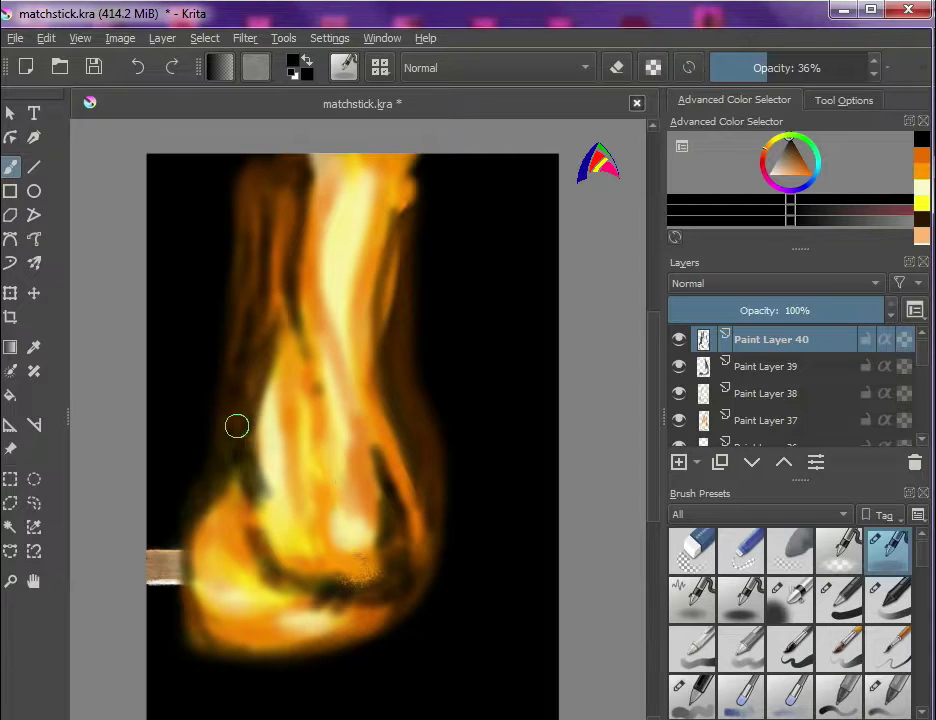
pyautogui.moveTo(232, 437); pyautogui.dragTo(191, 494)
pyautogui.moveTo(258, 533); pyautogui.dragTo(281, 540)
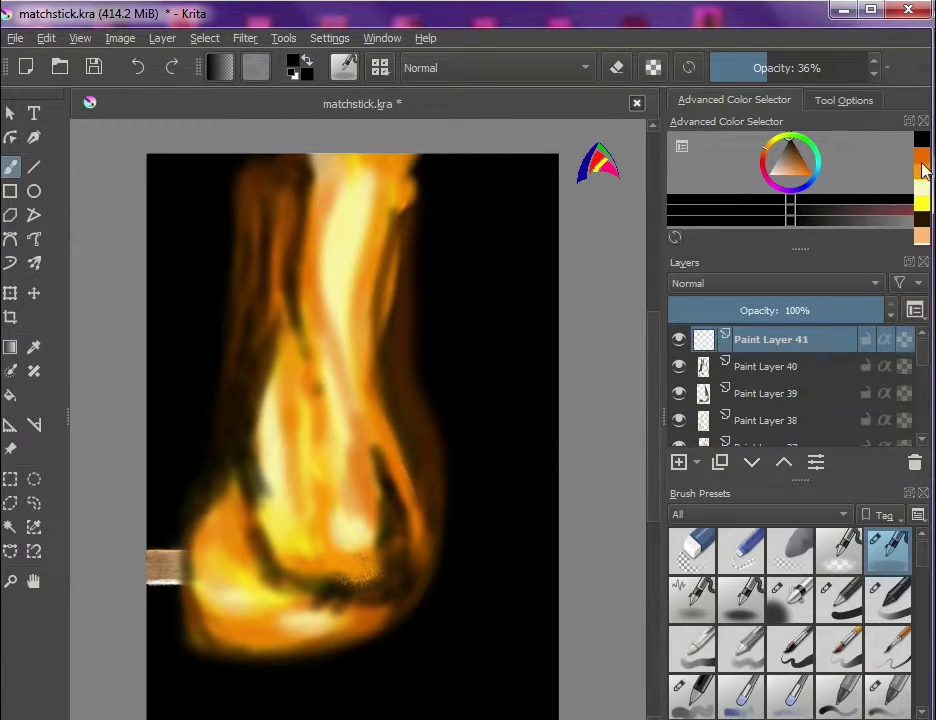
# Step: Pick deep orange and the soft airbrush preset, and try a thin contour along the right side of the flame's core
pyautogui.click(922, 156)
pyautogui.rightClick(461, 414)
pyautogui.click(399, 361)
pyautogui.click(549, 397)
pyautogui.click(470, 478)
pyautogui.moveTo(377, 545)
pyautogui.mouseDown()
pyautogui.moveTo(355, 351)
pyautogui.moveTo(392, 187)
pyautogui.mouseUp()
pyautogui.hotkey('ctrl', 'z')
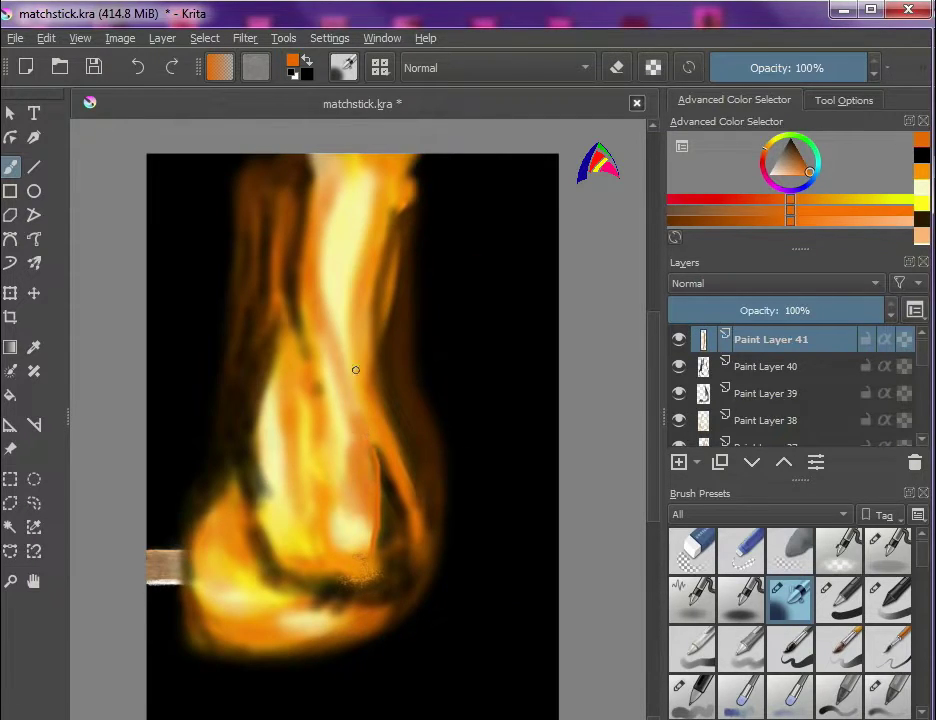
# Step: Switch to the Dynamic Brush, adjust its size, set opacity to 87% and paint deep orange contours along the flame's right side
pyautogui.click(34, 239)
pyautogui.click(767, 68)
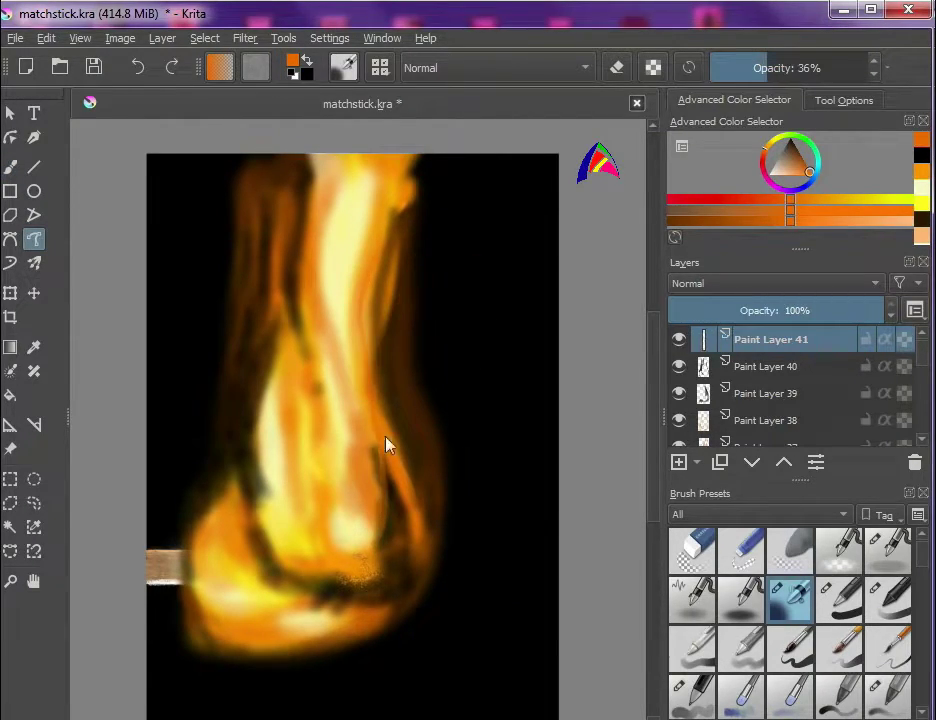
pyautogui.rightClick(437, 507)
pyautogui.rightClick(385, 530)
pyautogui.rightClick(380, 458)
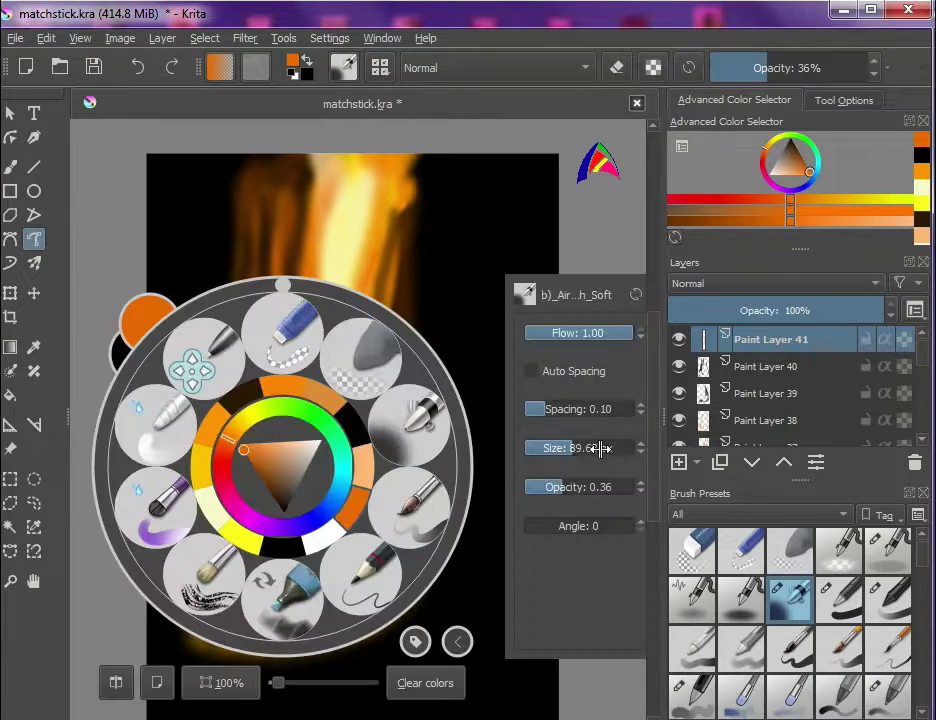
pyautogui.click(582, 453)
pyautogui.click(613, 487)
pyautogui.rightClick(387, 533)
pyautogui.moveTo(387, 533); pyautogui.dragTo(386, 210)
pyautogui.moveTo(434, 552)
pyautogui.mouseDown()
pyautogui.moveTo(382, 384)
pyautogui.moveTo(394, 212)
pyautogui.moveTo(407, 465)
pyautogui.moveTo(399, 212)
pyautogui.mouseUp()
pyautogui.hotkey('ctrl', 'z')
pyautogui.hotkey('ctrl', 'z')
pyautogui.moveTo(418, 154)
pyautogui.mouseDown()
pyautogui.moveTo(378, 297)
pyautogui.moveTo(383, 528)
pyautogui.mouseUp()
# Step: Adjust the brush size and paint deep orange outlines around the inner left flame tongue
pyautogui.moveTo(272, 548)
pyautogui.mouseDown()
pyautogui.moveTo(290, 325)
pyautogui.moveTo(297, 489)
pyautogui.moveTo(294, 345)
pyautogui.mouseUp()
pyautogui.hotkey('ctrl', 'z')
pyautogui.rightClick(283, 404)
pyautogui.click(562, 389)
pyautogui.rightClick(293, 329)
pyautogui.rightClick(283, 466)
pyautogui.click(570, 451)
pyautogui.rightClick(270, 540)
pyautogui.moveTo(271, 546)
pyautogui.mouseDown()
pyautogui.moveTo(261, 512)
pyautogui.moveTo(285, 353)
pyautogui.mouseUp()
pyautogui.moveTo(286, 435); pyautogui.dragTo(289, 418)
pyautogui.hotkey('ctrl', 'z')
# Step: Add a paint layer on top, resize the brush and paint deep orange contours around the flame's lower left and base
pyautogui.click(678, 462)
pyautogui.rightClick(283, 468)
pyautogui.click(592, 452)
pyautogui.rightClick(290, 600)
pyautogui.moveTo(290, 615); pyautogui.dragTo(253, 470)
pyautogui.hotkey('ctrl', 'z')
pyautogui.moveTo(315, 608); pyautogui.dragTo(257, 461)
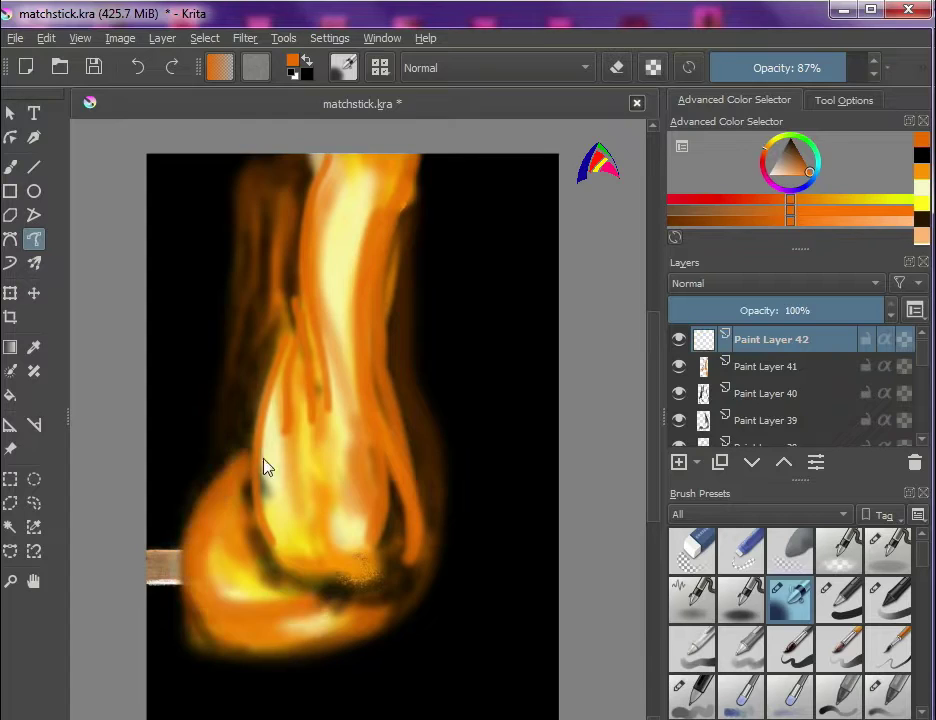
pyautogui.rightClick(366, 522)
pyautogui.rightClick(334, 614)
pyautogui.rightClick(334, 614)
pyautogui.rightClick(334, 598)
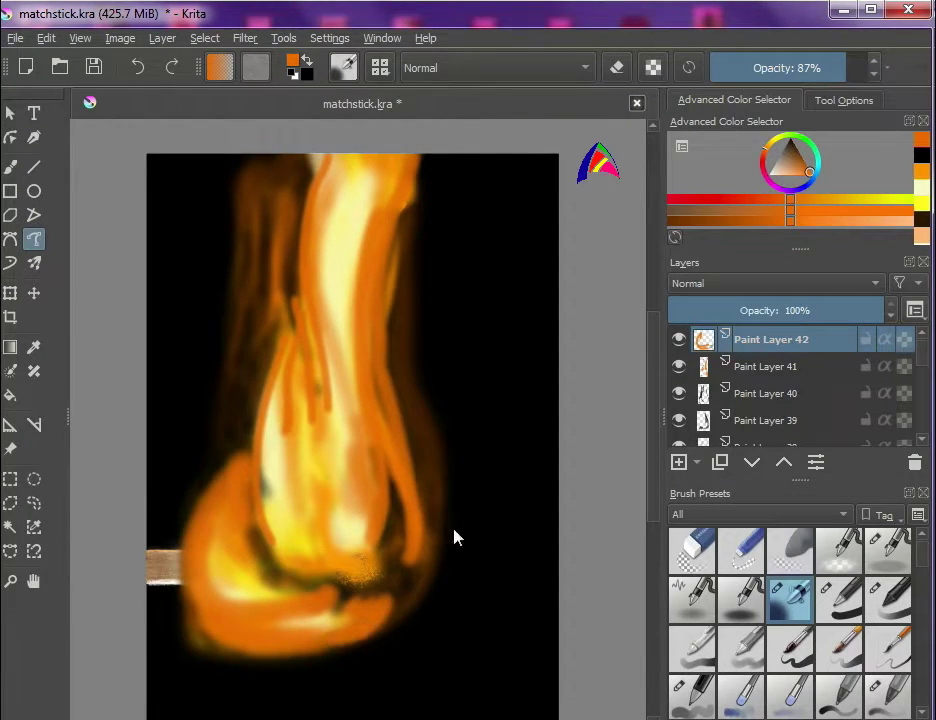
# Step: Switch to the 36% opacity airbrush, resize it and brush soft deep orange over the flame's base and outer sides
pyautogui.click(900, 562)
pyautogui.rightClick(413, 341)
pyautogui.click(601, 320)
pyautogui.click(538, 648)
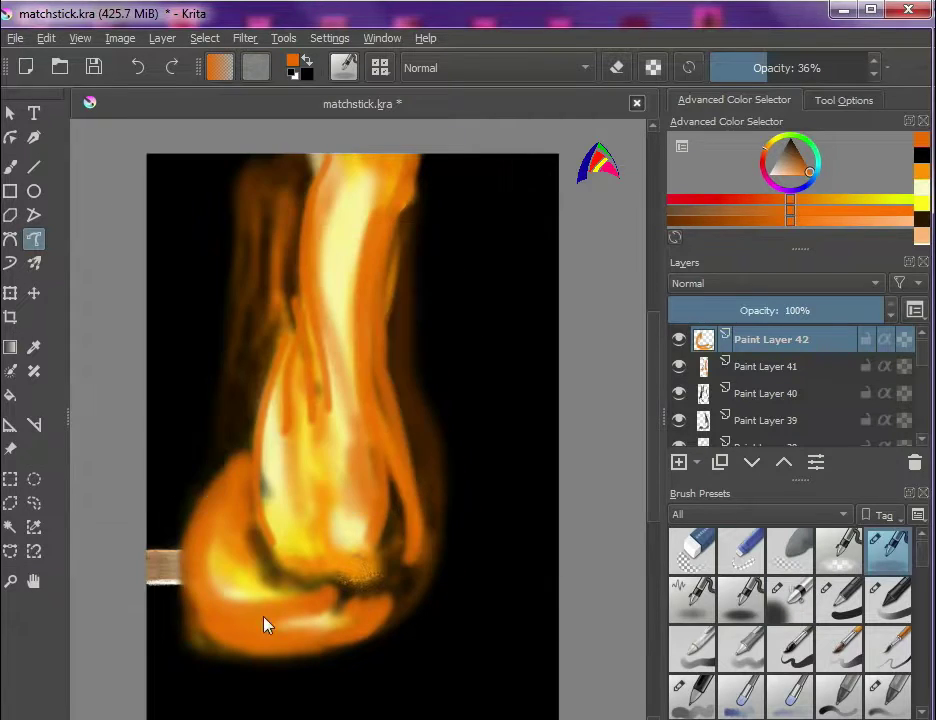
pyautogui.moveTo(288, 621); pyautogui.dragTo(392, 228)
pyautogui.moveTo(198, 537)
pyautogui.mouseDown()
pyautogui.moveTo(248, 248)
pyautogui.moveTo(259, 99)
pyautogui.mouseUp()
# Step: Resize the airbrush and blend soft deep orange over the left tongue and the inner flame tongues
pyautogui.rightClick(366, 328)
pyautogui.click(556, 600)
pyautogui.moveTo(262, 373); pyautogui.dragTo(280, 289)
pyautogui.moveTo(292, 270)
pyautogui.mouseDown()
pyautogui.moveTo(284, 353)
pyautogui.moveTo(296, 389)
pyautogui.mouseUp()
pyautogui.moveTo(276, 316)
pyautogui.mouseDown()
pyautogui.moveTo(270, 540)
pyautogui.moveTo(282, 555)
pyautogui.mouseUp()
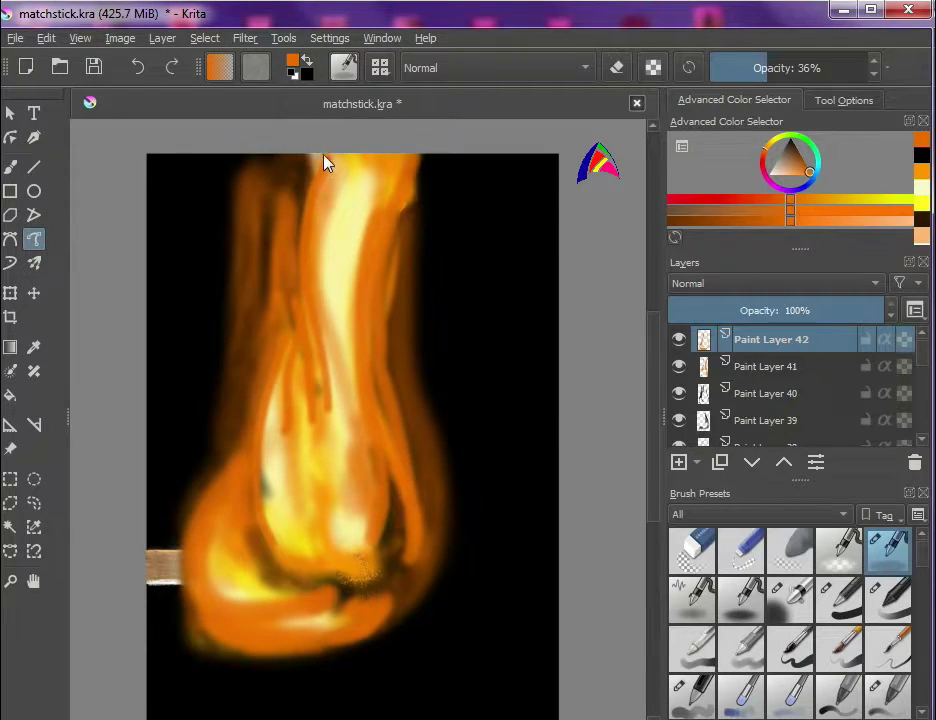
pyautogui.moveTo(314, 305)
pyautogui.mouseDown()
pyautogui.moveTo(322, 458)
pyautogui.moveTo(288, 449)
pyautogui.moveTo(286, 468)
pyautogui.mouseUp()
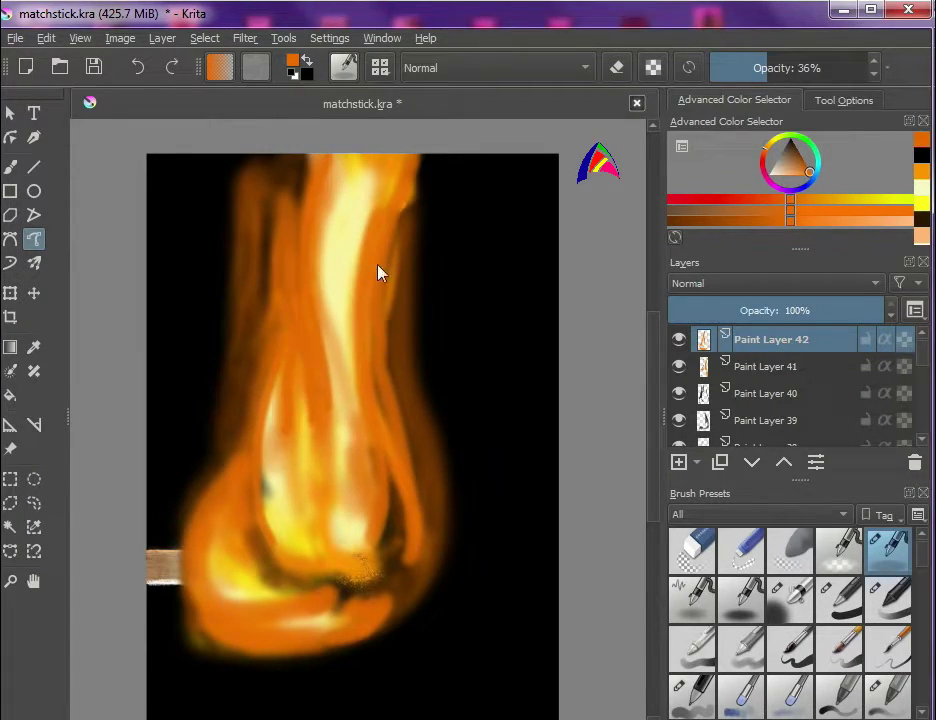
# Step: Move Group 23, which holds the matchstick, up the layer stack above Paint Layer 31
pyautogui.scroll(-10, 748, 398)
pyautogui.click(752, 381)
pyautogui.click(787, 466)
pyautogui.click(787, 466)
pyautogui.click(787, 466)
pyautogui.click(787, 466)
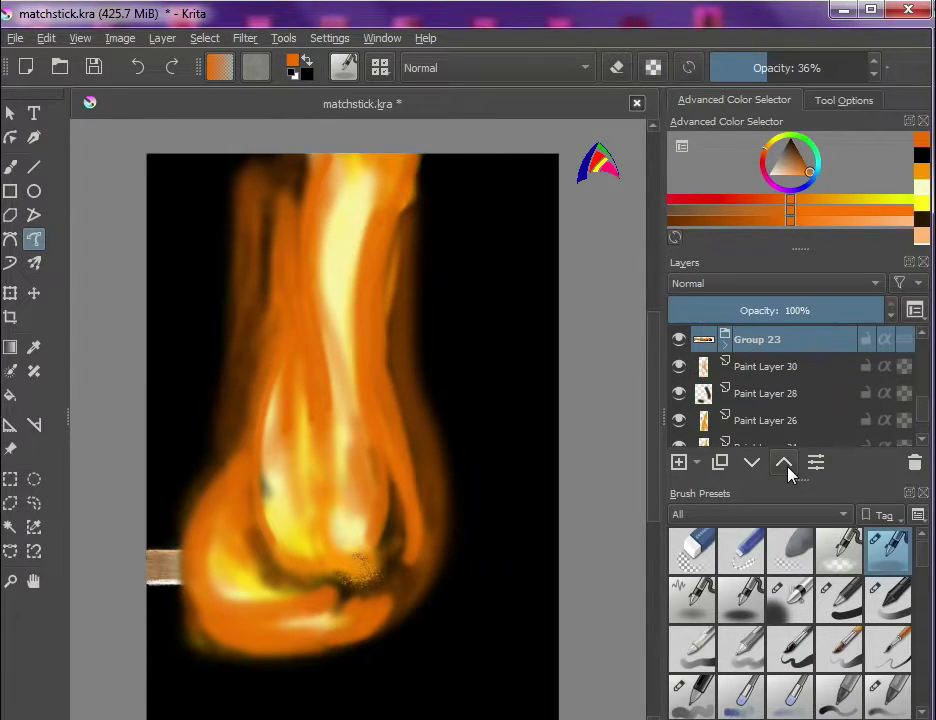
pyautogui.click(785, 463)
pyautogui.click(785, 463)
pyautogui.click(785, 463)
pyautogui.click(785, 463)
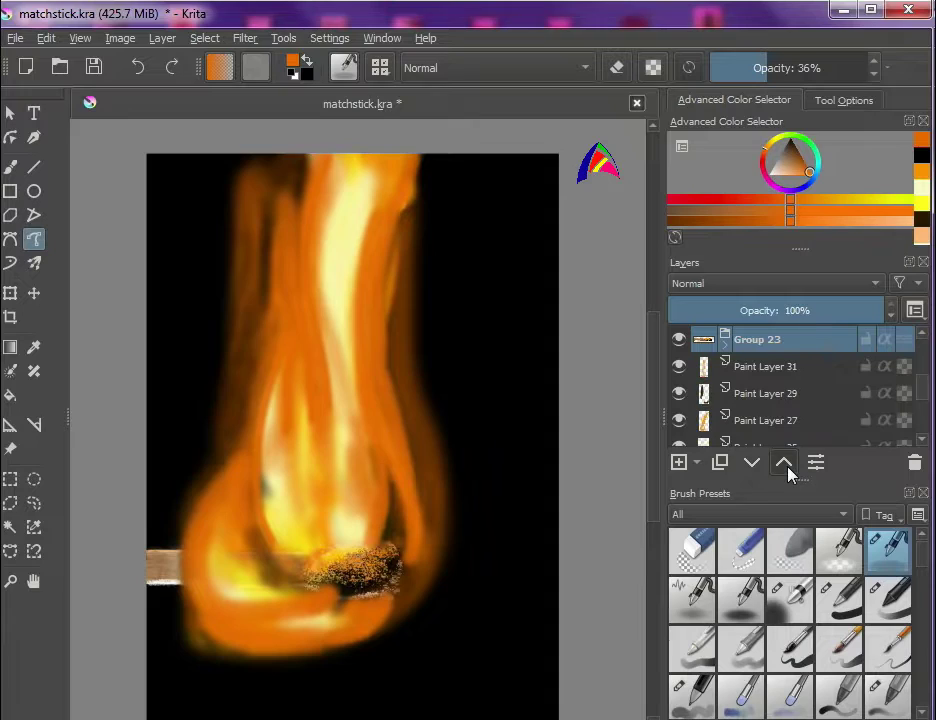
pyautogui.click(787, 463)
pyautogui.click(787, 463)
# Step: Move the deep orange Paint Layers 42 and 41 from the top of the stack to below Paint Layer 40
pyautogui.scroll(1, 758, 366)
pyautogui.scroll(3, 739, 373)
pyautogui.moveTo(705, 340)
pyautogui.mouseDown()
pyautogui.moveTo(770, 445)
pyautogui.moveTo(725, 391)
pyautogui.moveTo(762, 425)
pyautogui.mouseUp()
pyautogui.scroll(3, 760, 400)
pyautogui.moveTo(731, 340)
pyautogui.mouseDown()
pyautogui.moveTo(757, 455)
pyautogui.moveTo(693, 360)
pyautogui.moveTo(708, 405)
pyautogui.mouseUp()
pyautogui.scroll(2, 720, 400)
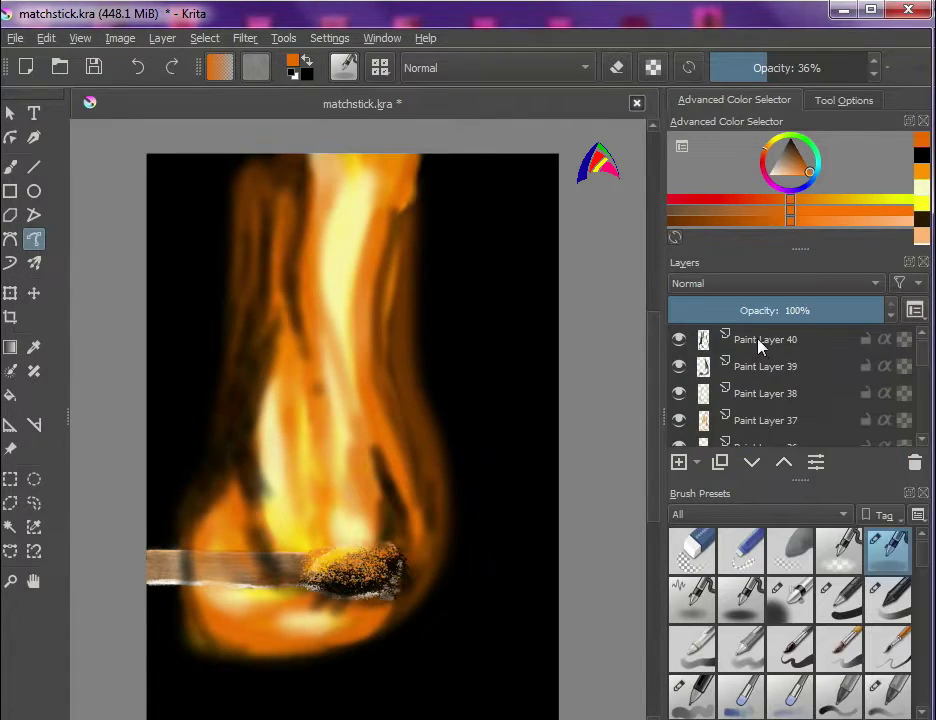
# Step: Move Paint Layer 40 and neighbouring flame layers down the stack, sorting the flame layers into groups above and below Group 23
pyautogui.moveTo(759, 347)
pyautogui.mouseDown()
pyautogui.moveTo(757, 441)
pyautogui.moveTo(750, 420)
pyautogui.moveTo(796, 428)
pyautogui.mouseUp()
pyautogui.scroll(2, 760, 403)
pyautogui.moveTo(752, 372)
pyautogui.mouseDown()
pyautogui.moveTo(765, 438)
pyautogui.moveTo(755, 380)
pyautogui.moveTo(708, 442)
pyautogui.mouseUp()
pyautogui.scroll(2, 752, 395)
# Step: Pick orange and brush it over the inner flame and the area beside the match head on Paint Layer 45
pyautogui.click(810, 383)
pyautogui.scroll(-3, 785, 394)
pyautogui.scroll(2, 773, 390)
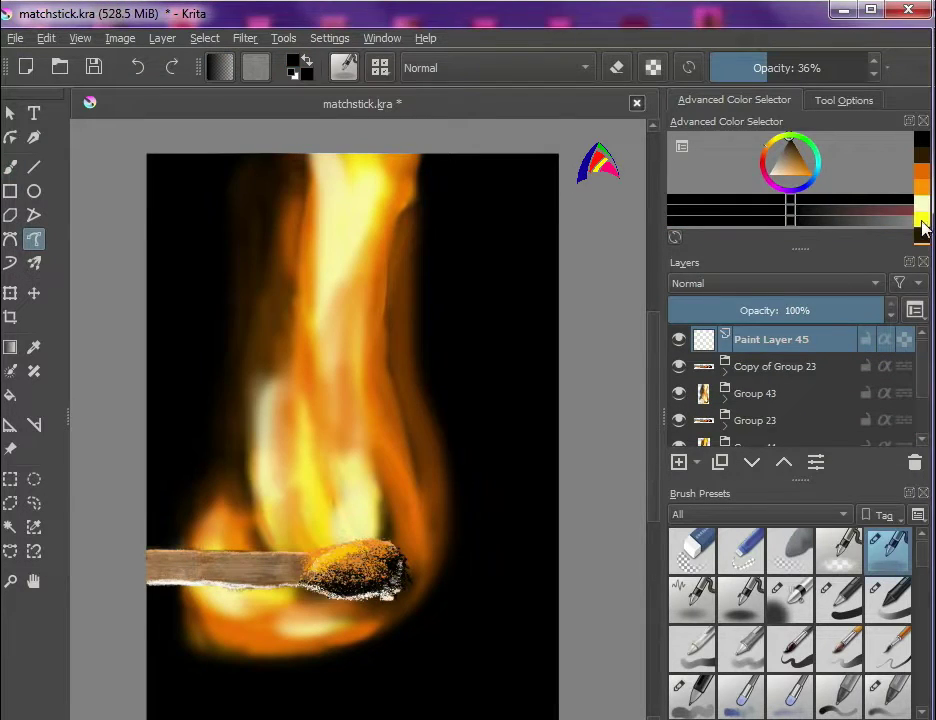
pyautogui.click(922, 228)
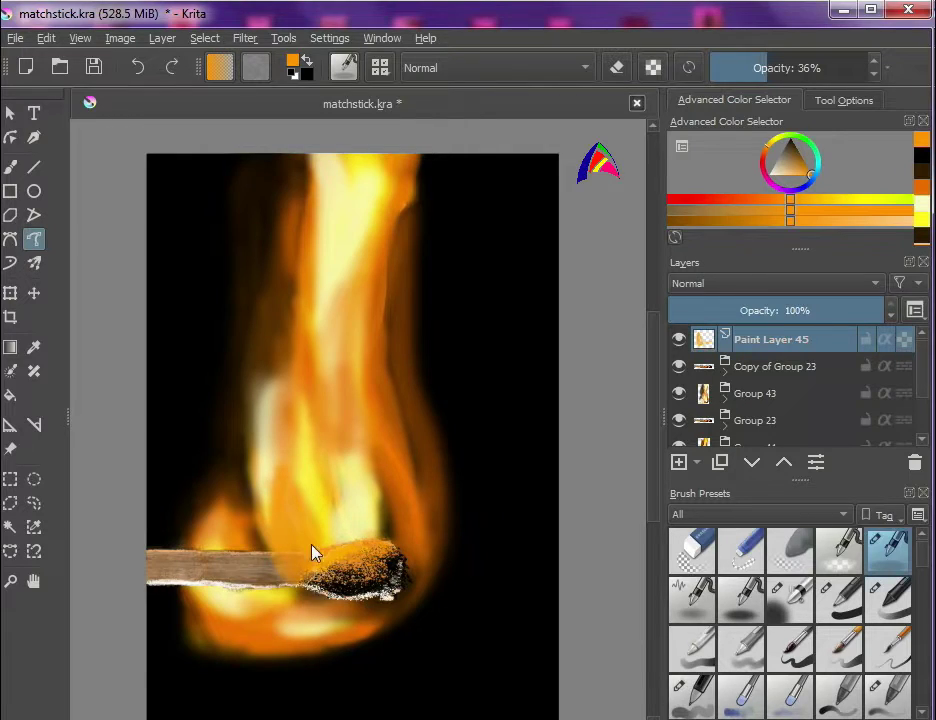
# Step: On a new layer, airbrush black at about 51 px over the flame's lower right edge and move that layer below Copy of Group 23
pyautogui.click(678, 462)
pyautogui.press('d')
pyautogui.rightClick(490, 532)
pyautogui.moveTo(556, 450); pyautogui.dragTo(564, 450)
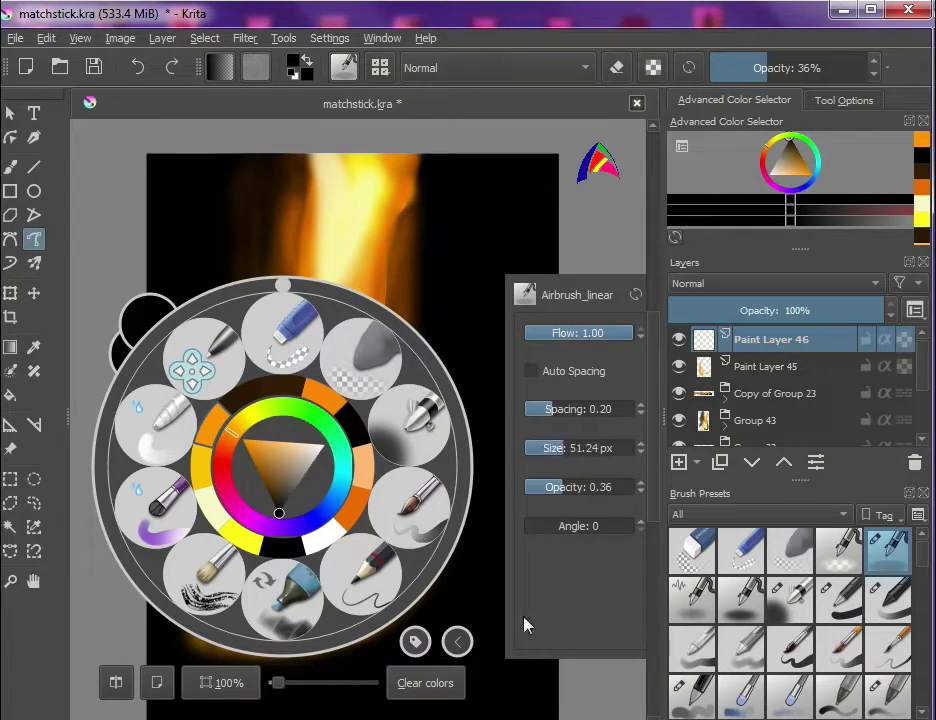
pyautogui.click(485, 531)
pyautogui.moveTo(451, 519)
pyautogui.mouseDown()
pyautogui.moveTo(418, 591)
pyautogui.moveTo(313, 660)
pyautogui.mouseUp()
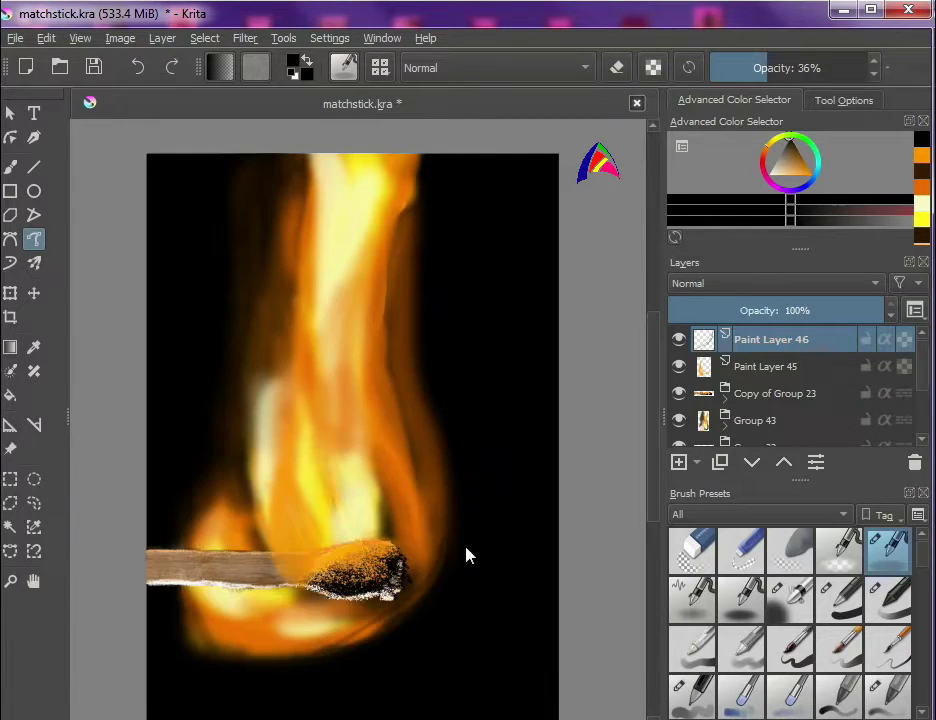
pyautogui.hotkey('ctrl', 'z')
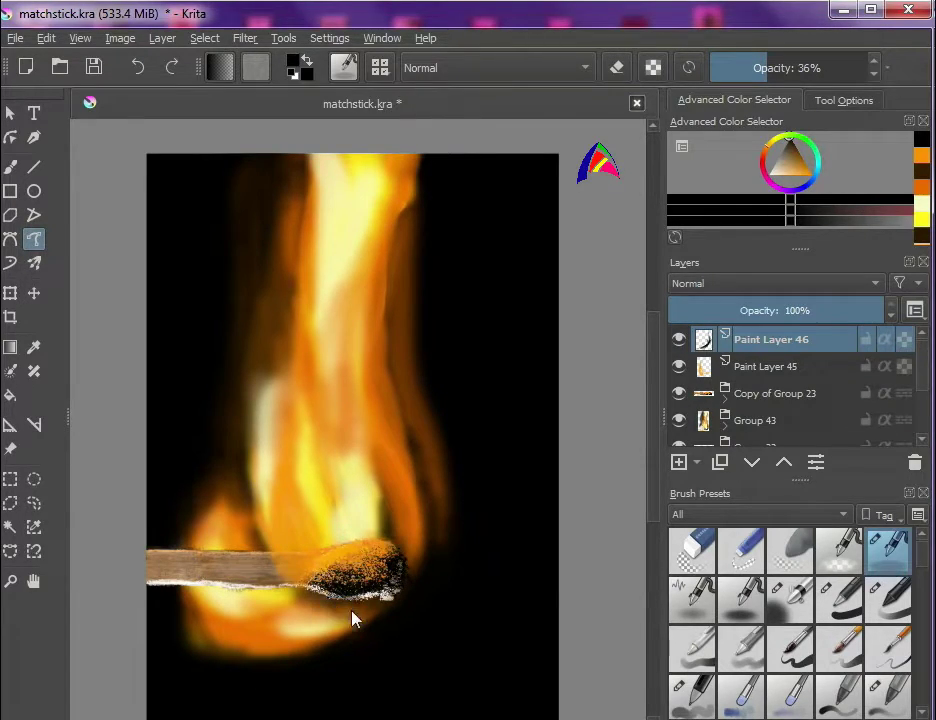
pyautogui.click(752, 466)
pyautogui.click(752, 466)
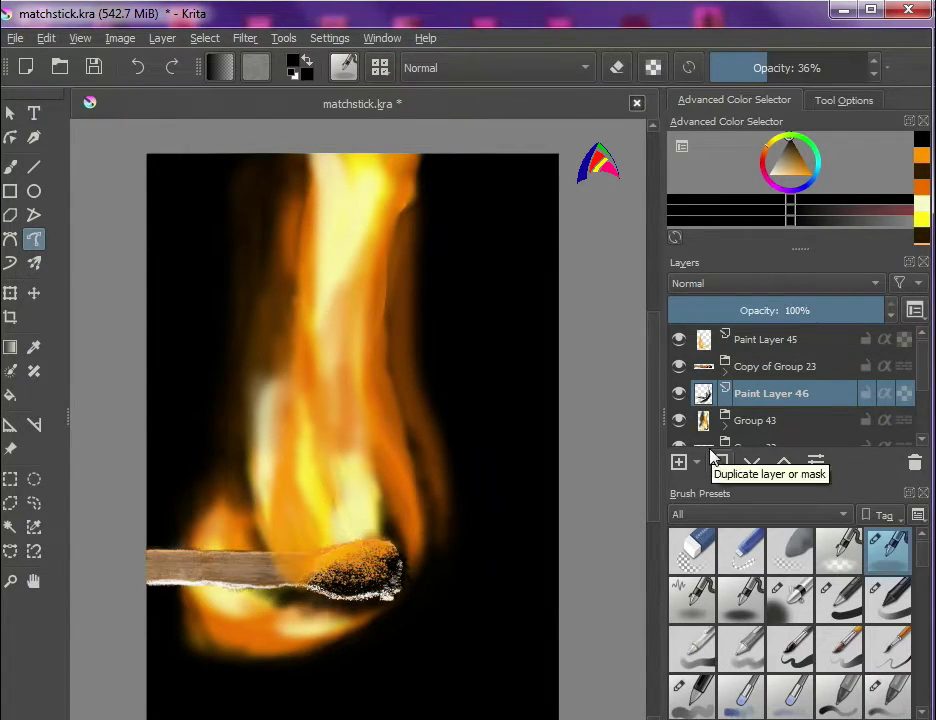
# Step: On a new layer above Paint Layer 46, brush dark brown sampled from the flame at 27% opacity along its lower right edge
pyautogui.press('Insert')
pyautogui.press('p')
pyautogui.click(429, 437)
pyautogui.press('b')
pyautogui.rightClick(499, 518)
pyautogui.click(562, 449)
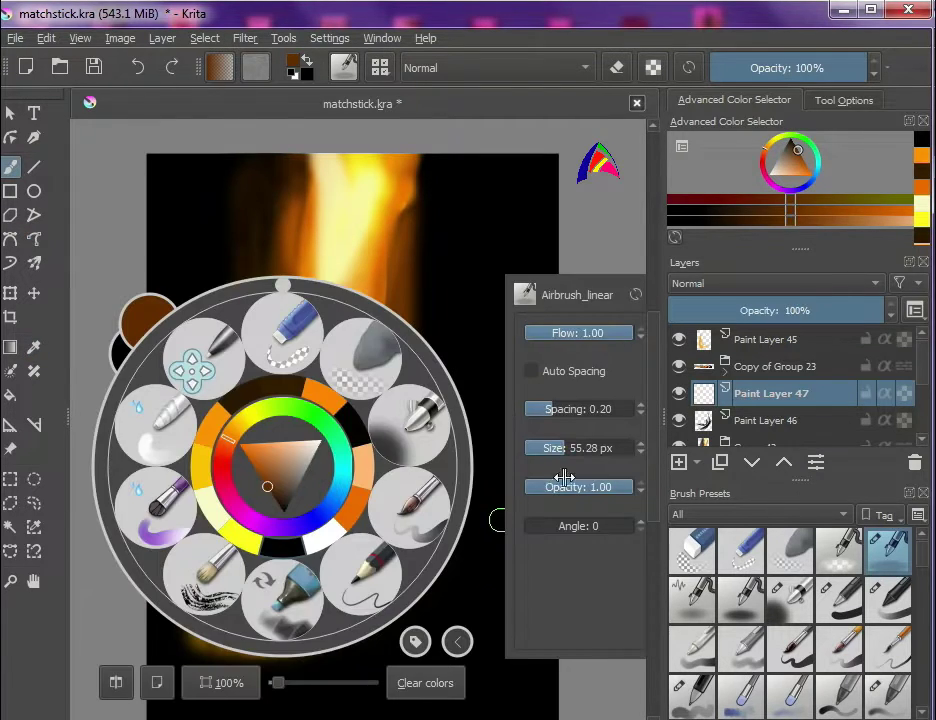
pyautogui.click(556, 486)
pyautogui.rightClick(445, 518)
pyautogui.moveTo(414, 597); pyautogui.dragTo(442, 490)
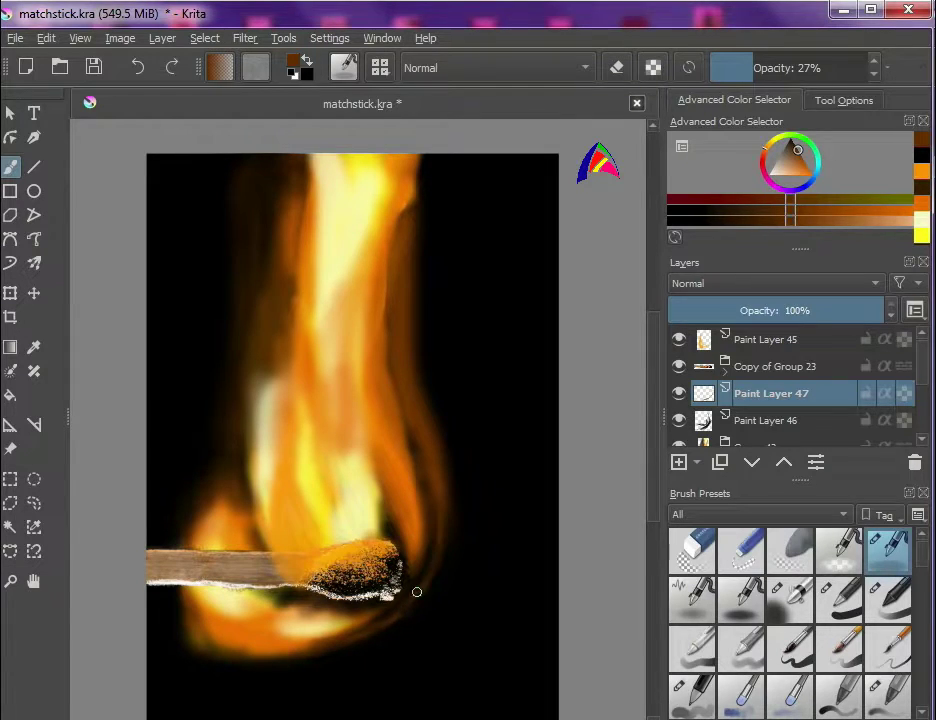
pyautogui.rightClick(483, 685)
pyautogui.click(585, 449)
pyautogui.rightClick(445, 520)
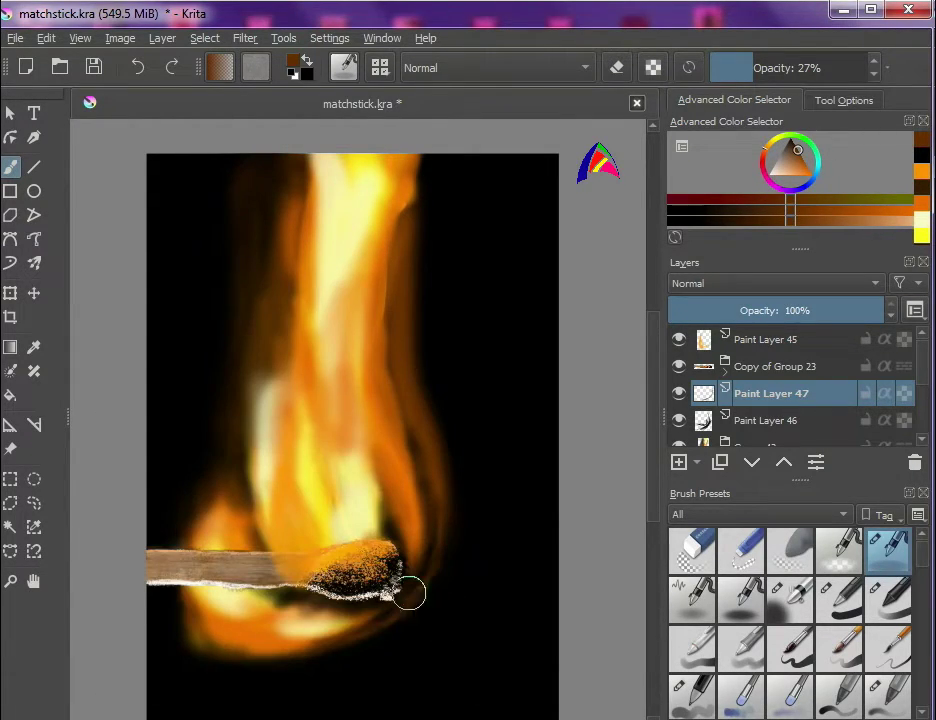
# Step: On Paint Layer 46, resize the airbrush and paint sampled black along the flame's outer lower right edge
pyautogui.click(738, 420)
pyautogui.click(34, 347)
pyautogui.click(195, 400)
pyautogui.click(34, 239)
pyautogui.rightClick(477, 573)
pyautogui.click(562, 449)
pyautogui.rightClick(519, 680)
pyautogui.moveTo(440, 600); pyautogui.dragTo(331, 664)
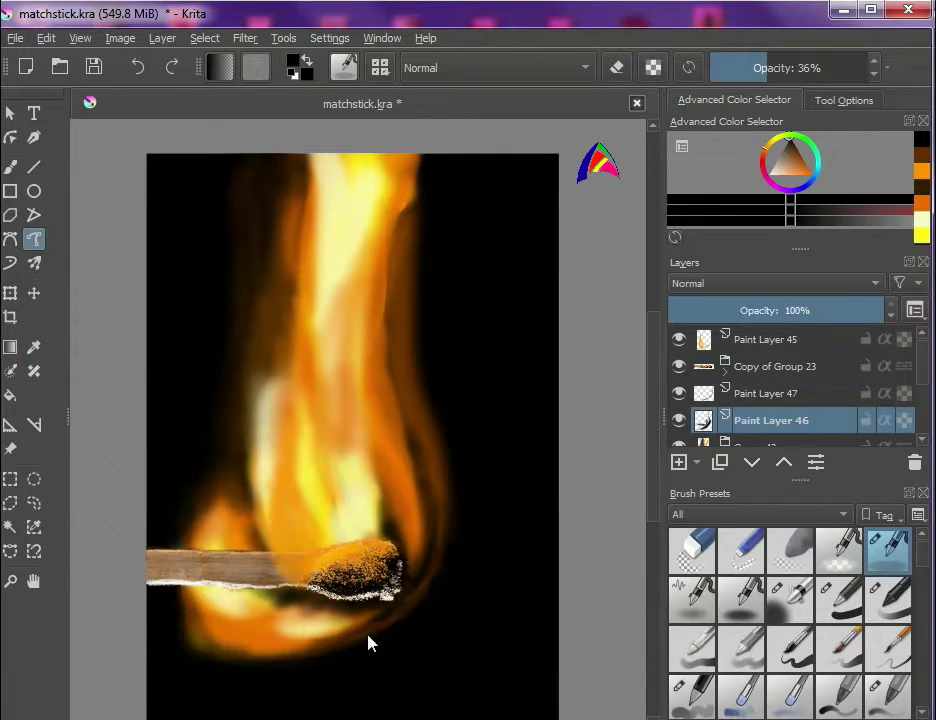
# Step: Add a layer on top, shade the flame's bottom edge with black, and save the document
pyautogui.press('Insert')
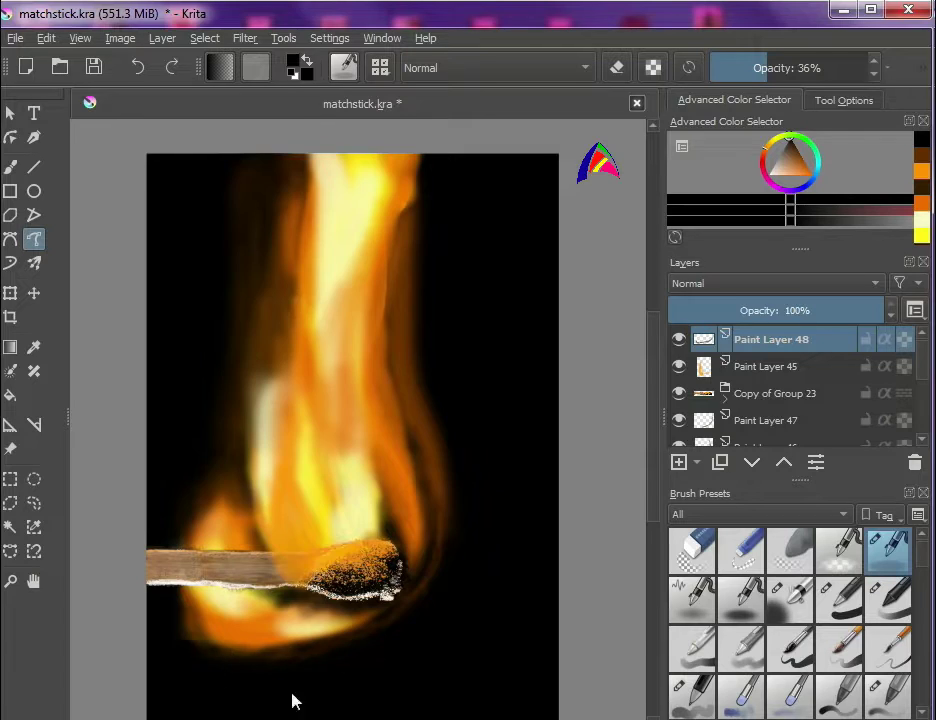
pyautogui.click(15, 38)
pyautogui.click(44, 123)
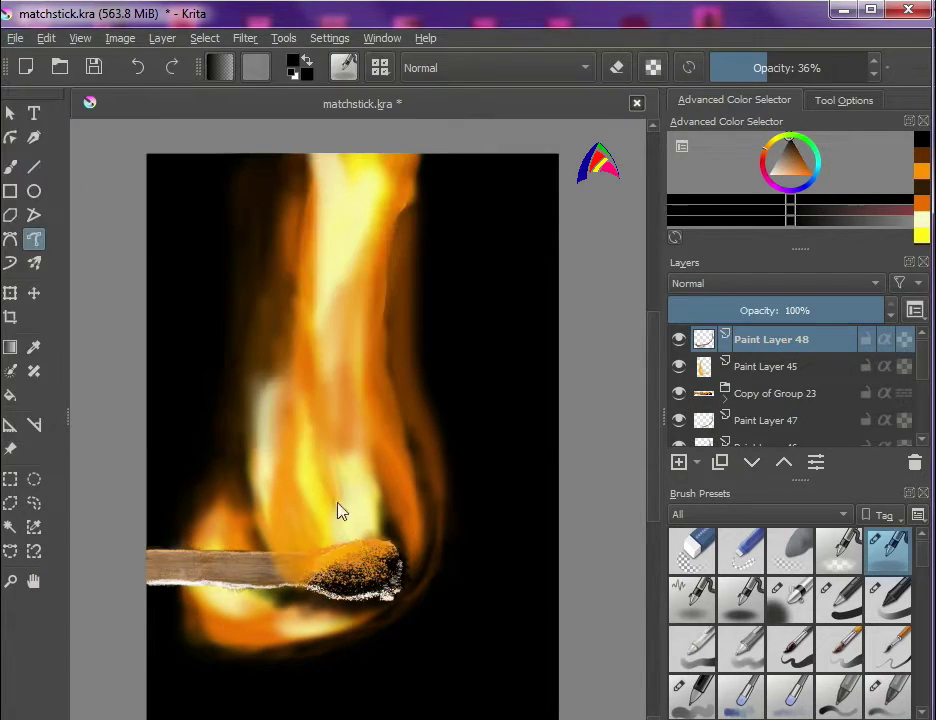
# Step: Group Paint Layers 48 and 45 and collapse the new group
pyautogui.keyDown('ctrl'); pyautogui.click(779, 363); pyautogui.keyUp('ctrl')
pyautogui.rightClick(756, 362)
pyautogui.click(880, 591)
pyautogui.click(726, 347)
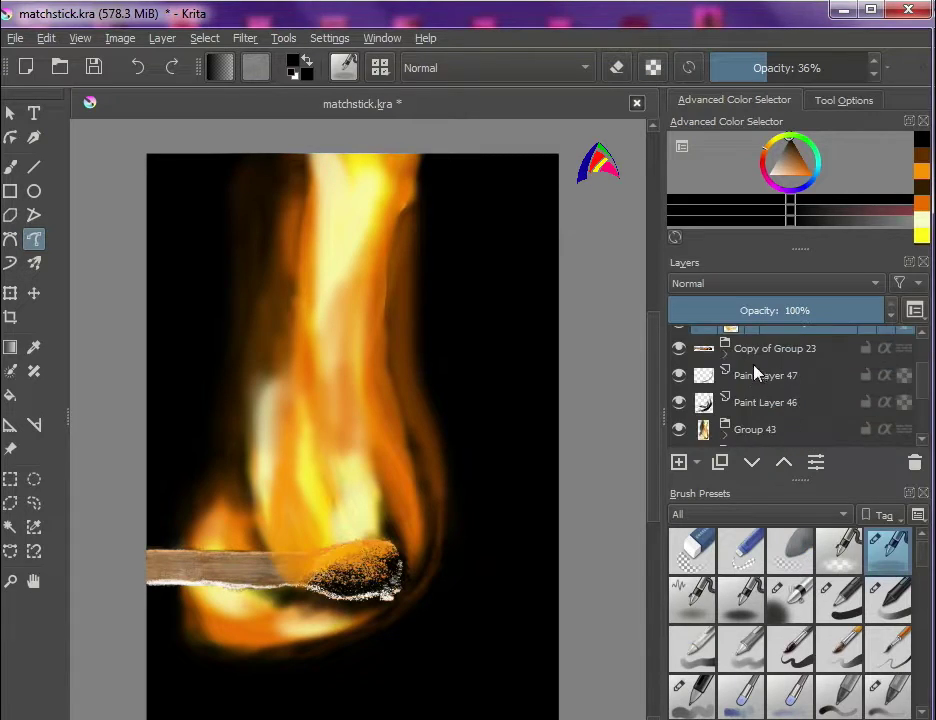
# Step: Group Paint Layers 47 and 46 below Copy of Group 23 and combine Group 49's layers with them
pyautogui.click(765, 393)
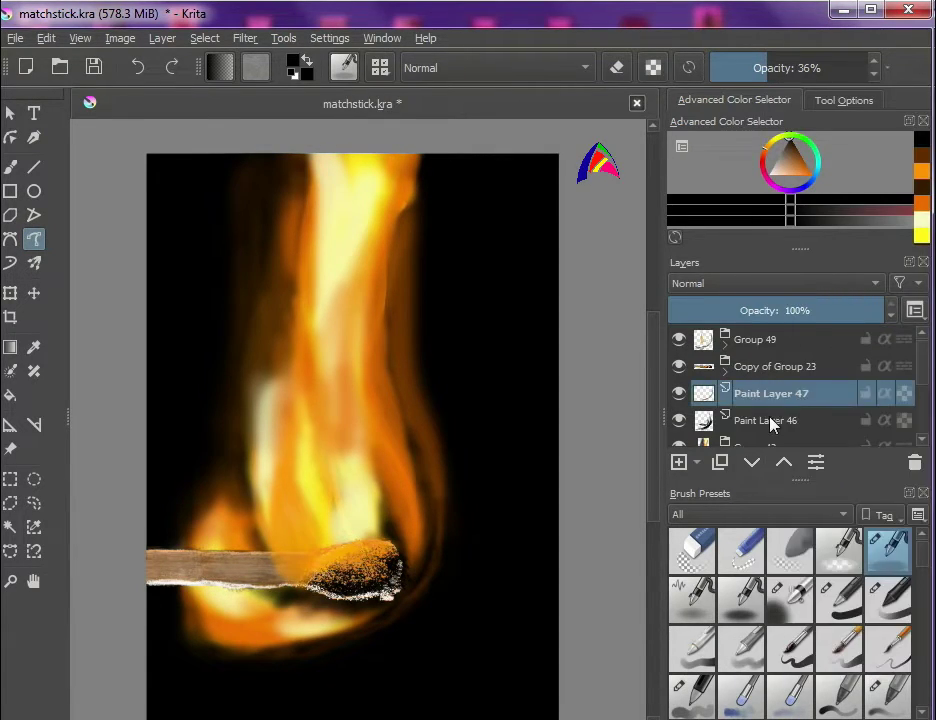
pyautogui.keyDown('ctrl'); pyautogui.click(771, 423); pyautogui.keyUp('ctrl')
pyautogui.rightClick(771, 423)
pyautogui.click(800, 624)
pyautogui.click(725, 357)
pyautogui.scroll(-3, 748, 357)
pyautogui.scroll(4, 755, 390)
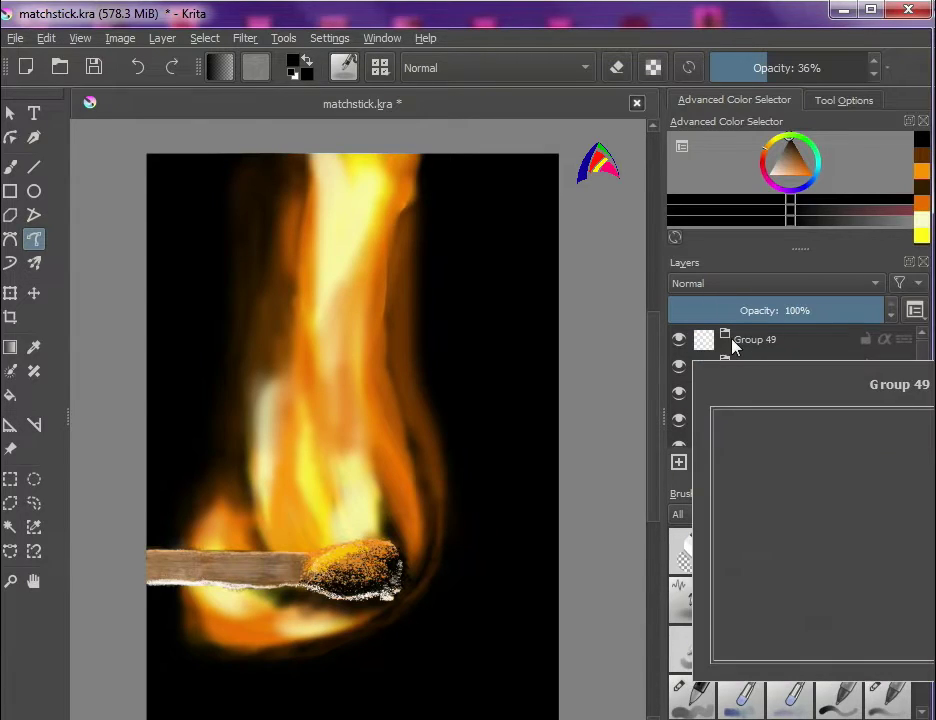
pyautogui.click(755, 345)
# Step: Use the Transform tool to shift the flame layers in Groups 44, 43 and 50 slightly
pyautogui.scroll(-5, 758, 410)
pyautogui.click(750, 380)
pyautogui.hotkey('ctrl', 't')
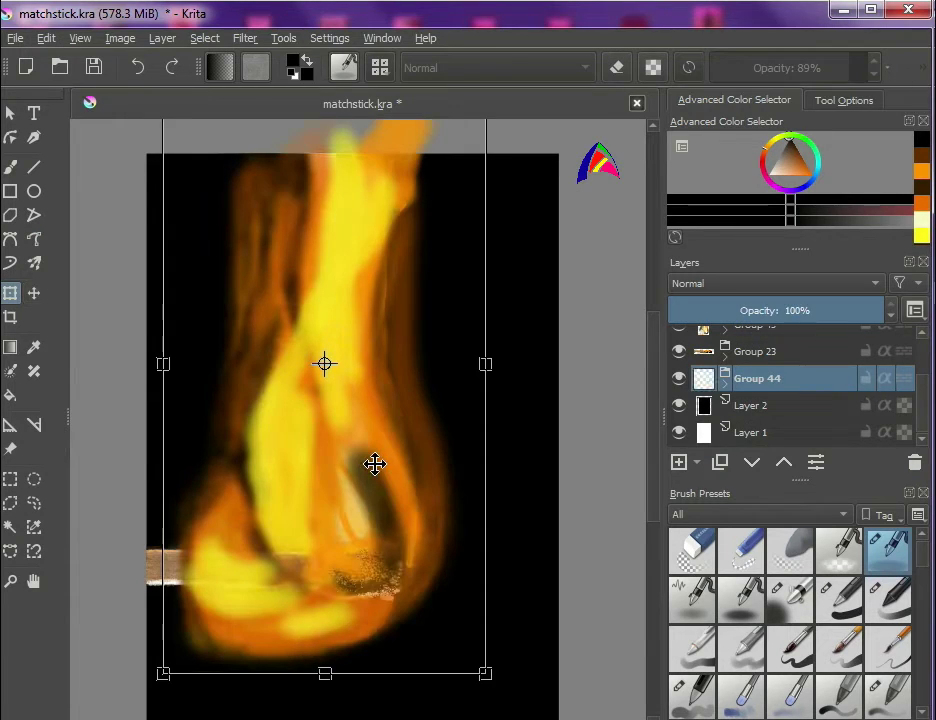
pyautogui.scroll(3, 748, 357)
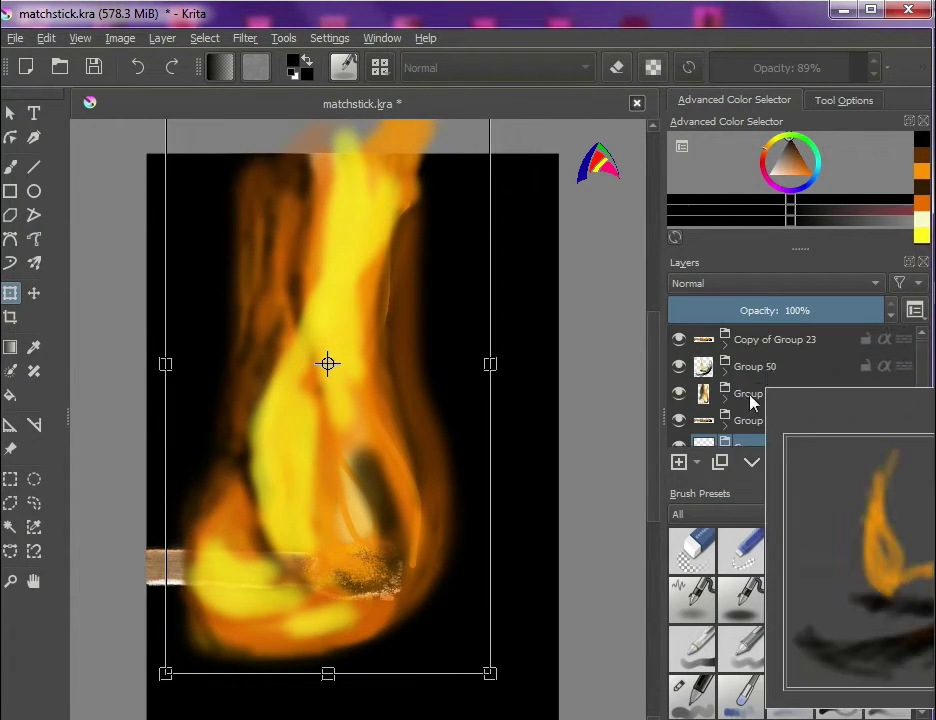
pyautogui.click(757, 393)
pyautogui.click(12, 295)
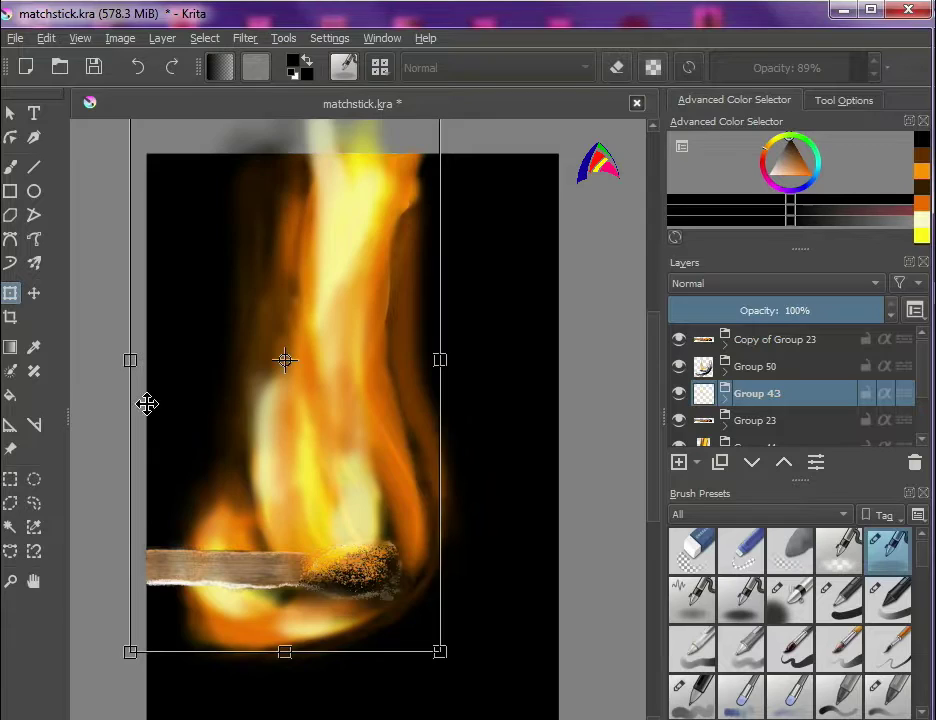
pyautogui.click(750, 367)
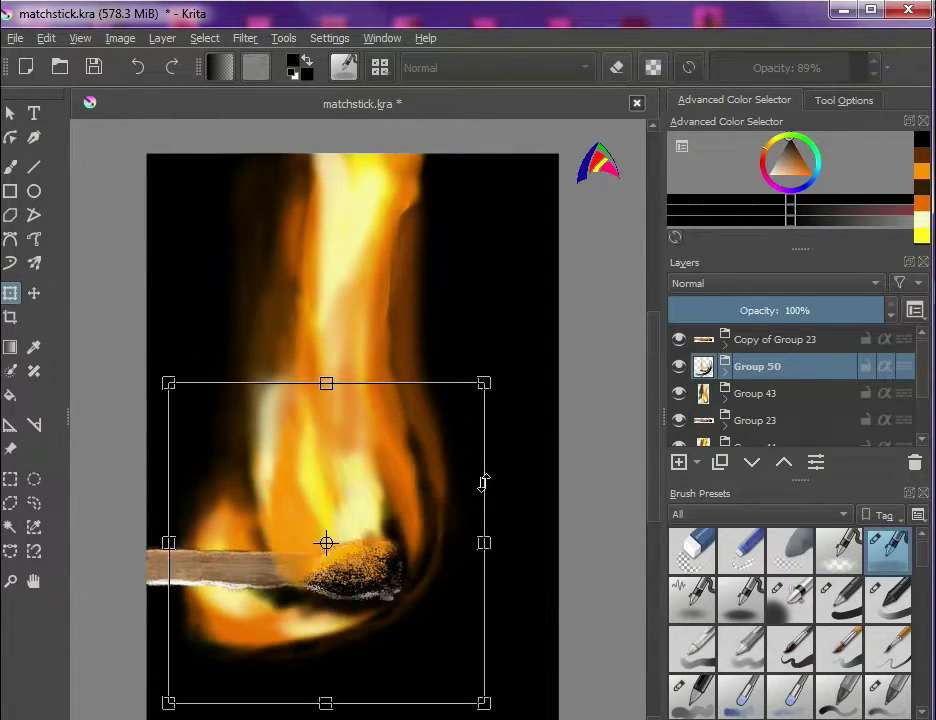
pyautogui.click(770, 342)
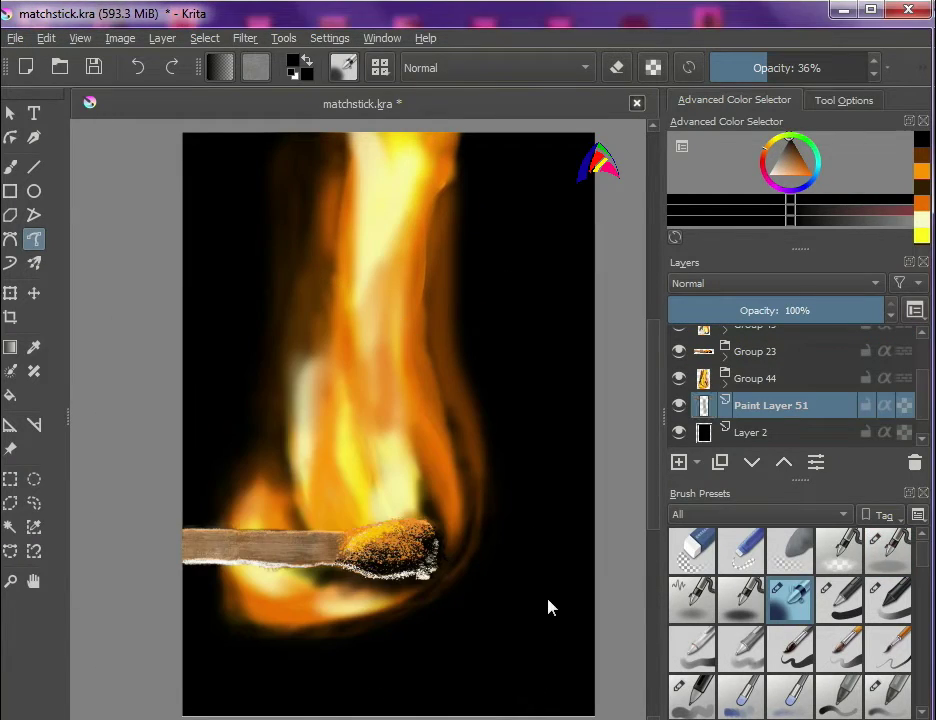
# Step: Set the painting colour to light blue and configure the brush with a thin size and 75% opacity
pyautogui.click(819, 180)
pyautogui.click(775, 205)
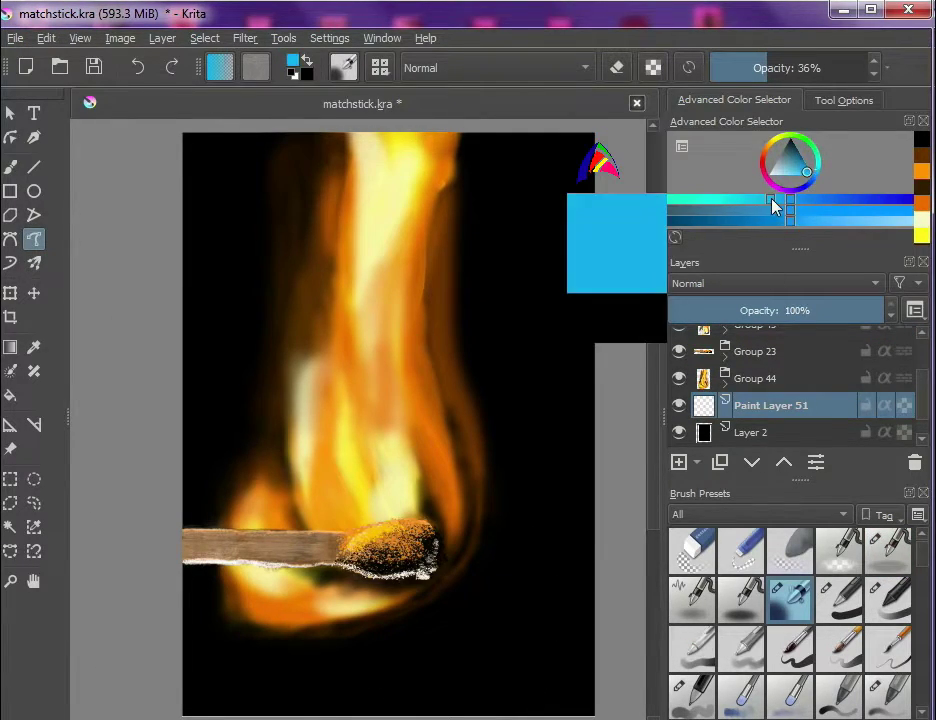
pyautogui.rightClick(500, 487)
pyautogui.moveTo(600, 455); pyautogui.dragTo(556, 455)
pyautogui.moveTo(562, 489); pyautogui.dragTo(606, 488)
pyautogui.click(533, 698)
pyautogui.moveTo(535, 584); pyautogui.dragTo(535, 525)
pyautogui.rightClick(500, 483)
pyautogui.click(556, 440)
pyautogui.click(461, 663)
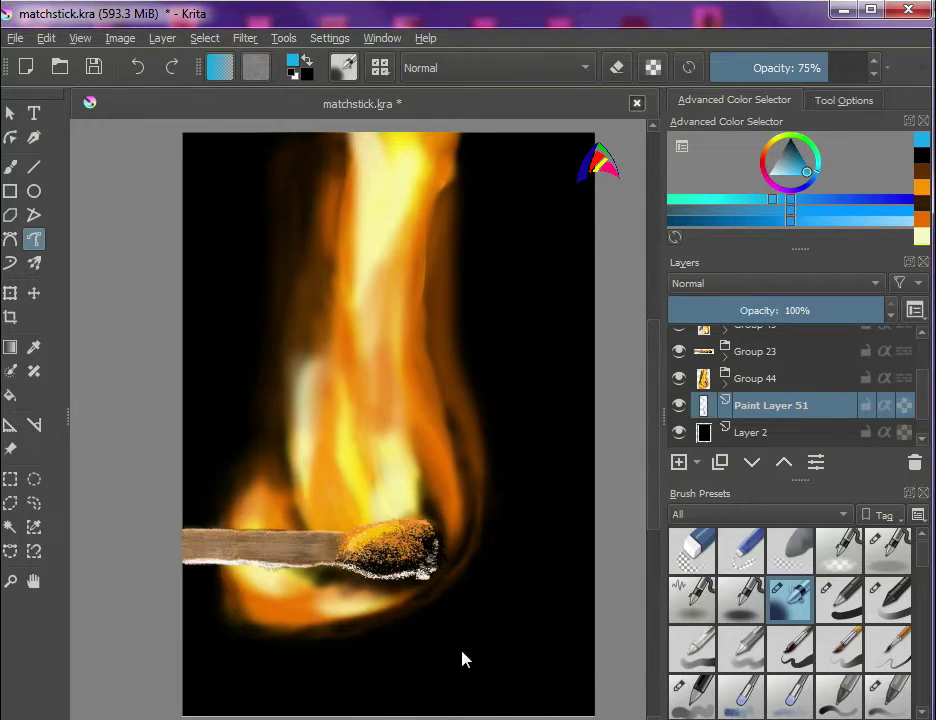
# Step: On Paint Layer 51, draw thin curving light blue wisps to the left of the flame and below the matchstick
pyautogui.moveTo(300, 640)
pyautogui.mouseDown()
pyautogui.moveTo(209, 672)
pyautogui.moveTo(187, 567)
pyautogui.moveTo(250, 623)
pyautogui.moveTo(186, 599)
pyautogui.moveTo(183, 572)
pyautogui.mouseUp()
pyautogui.hotkey('ctrl', 'z')
pyautogui.hotkey('ctrl', 'z')
pyautogui.moveTo(219, 508); pyautogui.dragTo(272, 255)
pyautogui.moveTo(182, 477)
pyautogui.mouseDown()
pyautogui.moveTo(200, 281)
pyautogui.moveTo(198, 386)
pyautogui.moveTo(192, 351)
pyautogui.mouseUp()
pyautogui.moveTo(250, 150)
pyautogui.mouseDown()
pyautogui.moveTo(182, 292)
pyautogui.moveTo(275, 297)
pyautogui.mouseUp()
# Step: Change the colour to violet-blue and draw more thin wisps left of the flame and at its upper right
pyautogui.click(805, 186)
pyautogui.click(702, 219)
pyautogui.moveTo(704, 220); pyautogui.dragTo(826, 220)
pyautogui.click(897, 203)
pyautogui.click(792, 159)
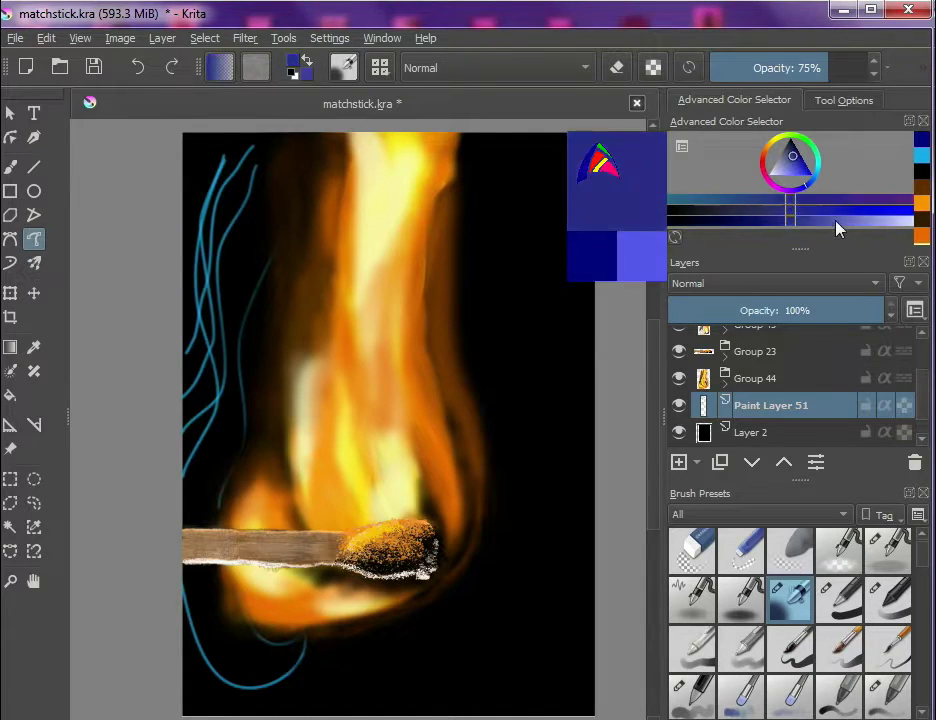
pyautogui.click(813, 220)
pyautogui.moveTo(203, 164); pyautogui.dragTo(184, 310)
pyautogui.moveTo(456, 160)
pyautogui.mouseDown()
pyautogui.moveTo(501, 173)
pyautogui.moveTo(428, 268)
pyautogui.moveTo(476, 141)
pyautogui.mouseUp()
pyautogui.moveTo(279, 184); pyautogui.dragTo(289, 357)
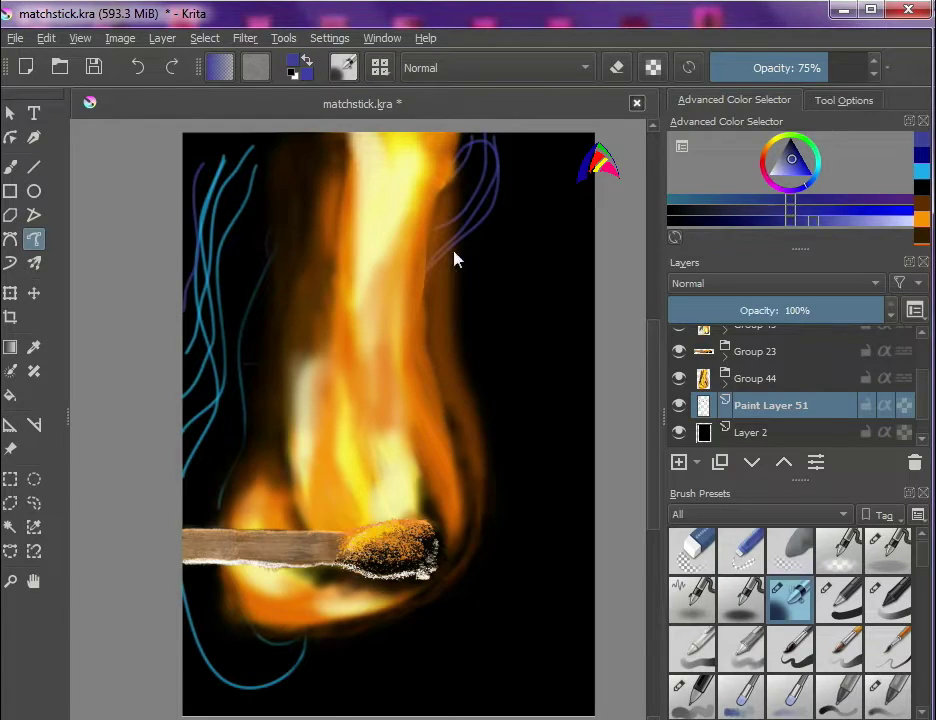
# Step: On a new layer above Paint Layer 51, enlarge the brush and fill the loop below the matchstick with darker cyan-blue
pyautogui.click(679, 462)
pyautogui.rightClick(516, 589)
pyautogui.click(565, 710)
pyautogui.moveTo(815, 230); pyautogui.dragTo(717, 222)
pyautogui.moveTo(285, 664)
pyautogui.mouseDown()
pyautogui.moveTo(269, 677)
pyautogui.moveTo(276, 660)
pyautogui.moveTo(255, 650)
pyautogui.moveTo(256, 669)
pyautogui.moveTo(271, 665)
pyautogui.mouseUp()
pyautogui.hotkey('ctrl', 'z')
pyautogui.rightClick(283, 667)
pyautogui.click(531, 693)
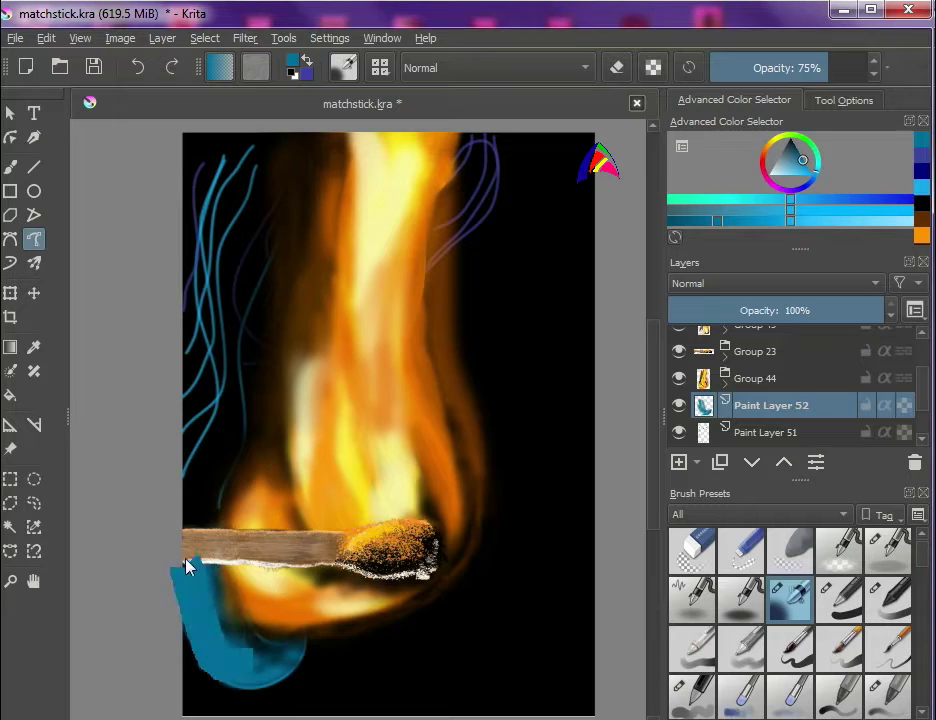
# Step: Brush the darker cyan-blue along the canvas's left edge and into the curl at the flame's upper right
pyautogui.moveTo(183, 460); pyautogui.dragTo(203, 572)
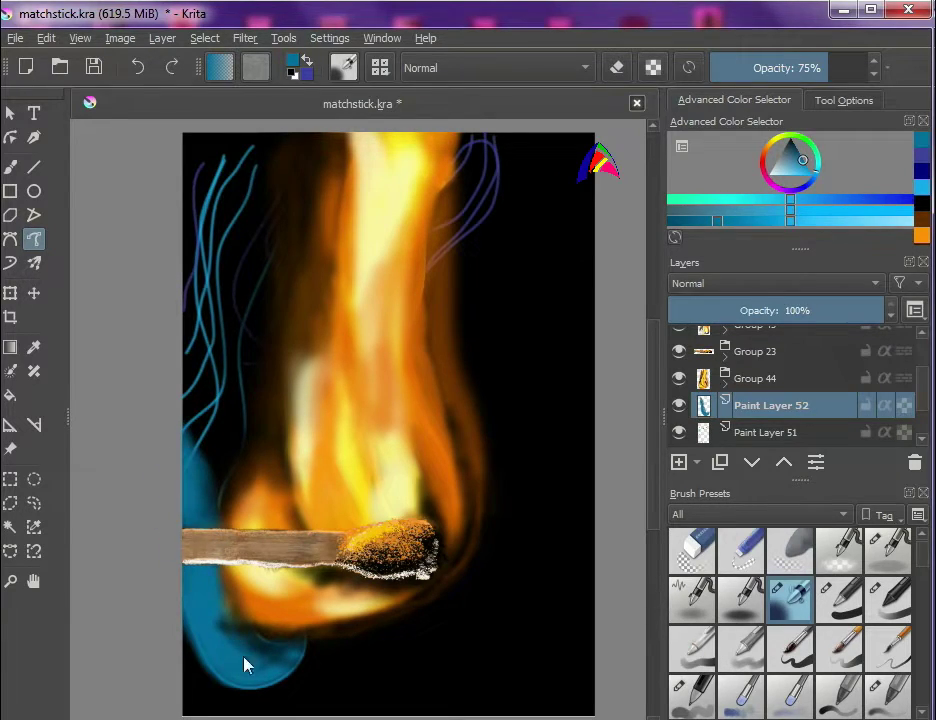
pyautogui.moveTo(188, 374); pyautogui.dragTo(203, 333)
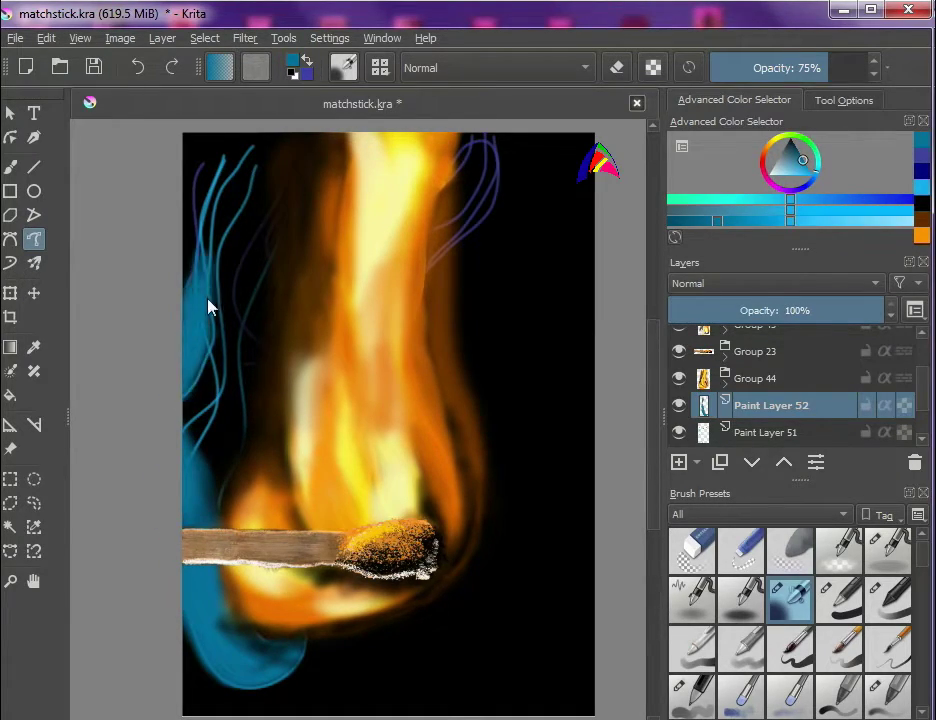
pyautogui.moveTo(309, 180); pyautogui.dragTo(278, 272)
pyautogui.hotkey('ctrl', 'z')
pyautogui.moveTo(466, 142); pyautogui.dragTo(440, 240)
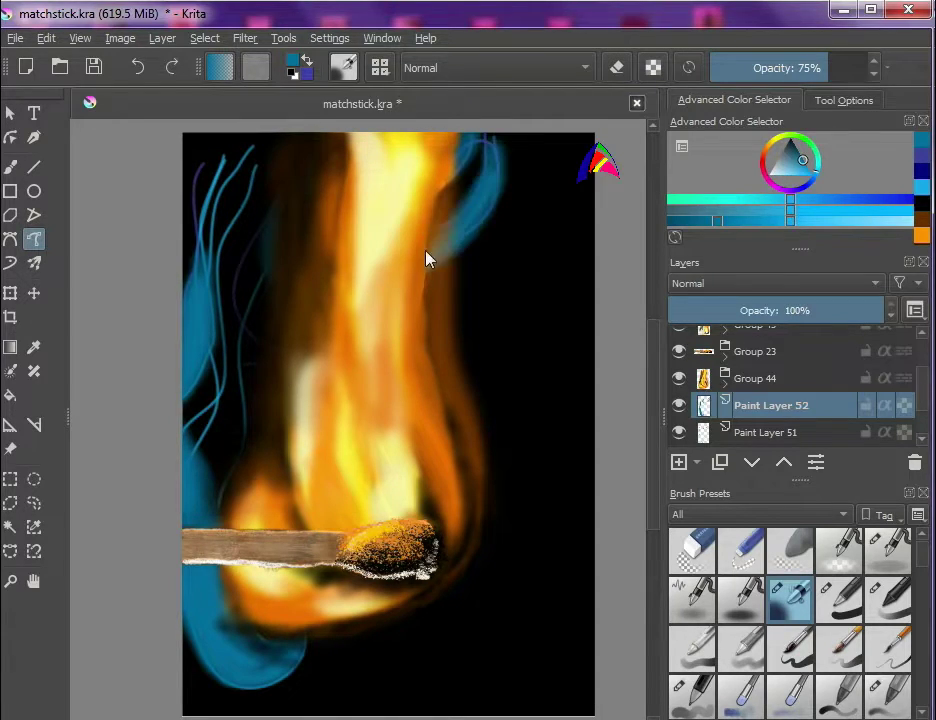
# Step: On a new layer above Paint Layer 52, airbrush deep purple at 33% opacity inside the blue smoke below and left of the flame
pyautogui.click(679, 462)
pyautogui.click(922, 156)
pyautogui.click(796, 153)
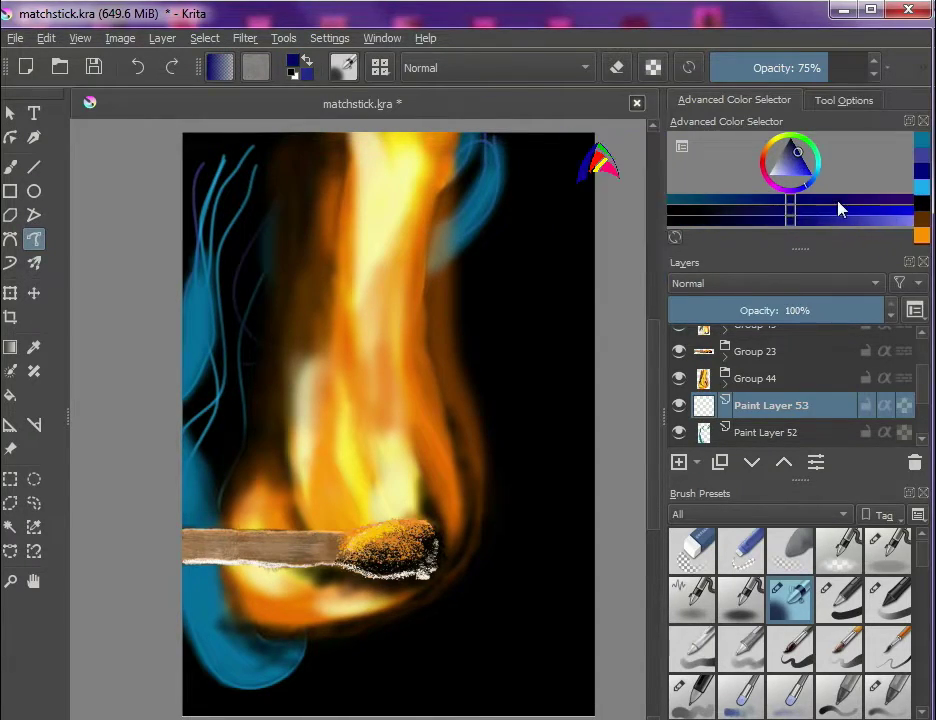
pyautogui.click(838, 199)
pyautogui.click(821, 199)
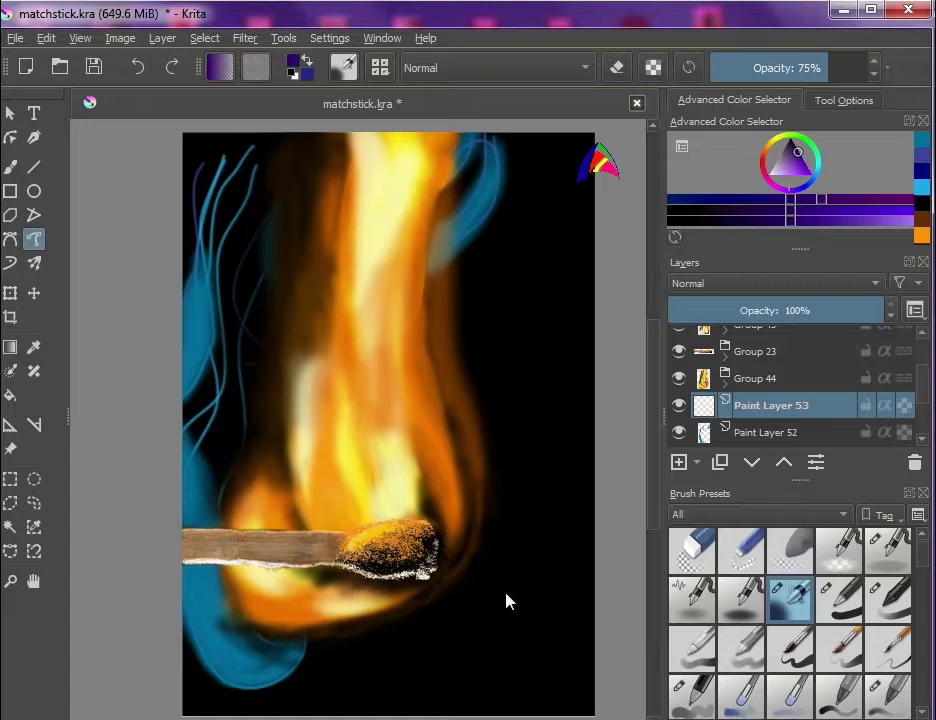
pyautogui.click(893, 553)
pyautogui.rightClick(478, 603)
pyautogui.moveTo(578, 487); pyautogui.dragTo(558, 487)
pyautogui.click(583, 449)
pyautogui.click(580, 650)
pyautogui.moveTo(203, 568)
pyautogui.mouseDown()
pyautogui.moveTo(252, 661)
pyautogui.moveTo(217, 652)
pyautogui.moveTo(234, 664)
pyautogui.moveTo(222, 648)
pyautogui.mouseUp()
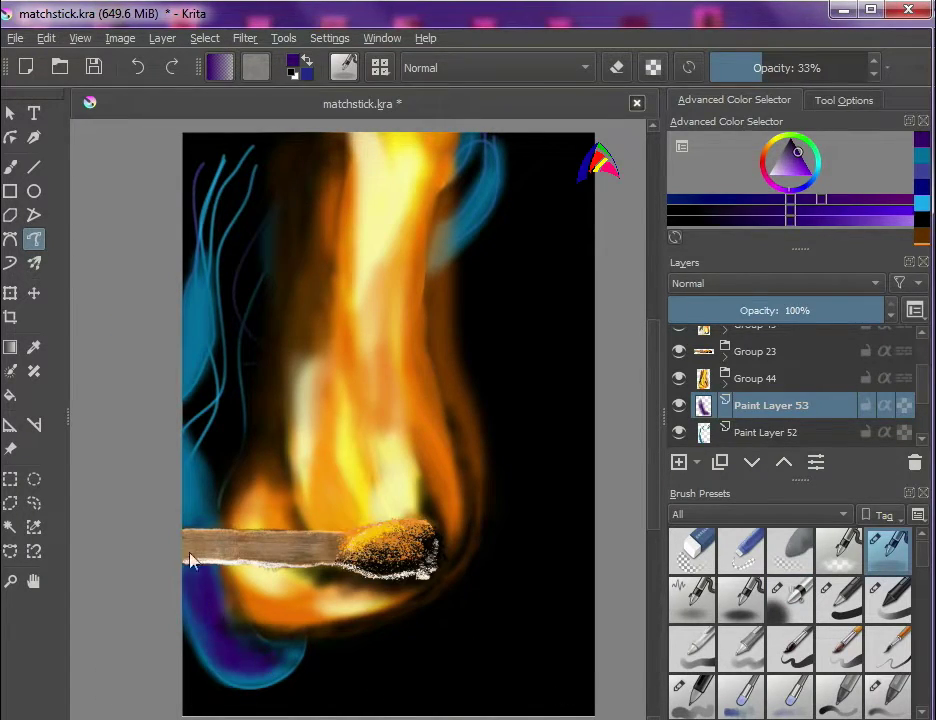
pyautogui.moveTo(200, 522); pyautogui.dragTo(197, 520)
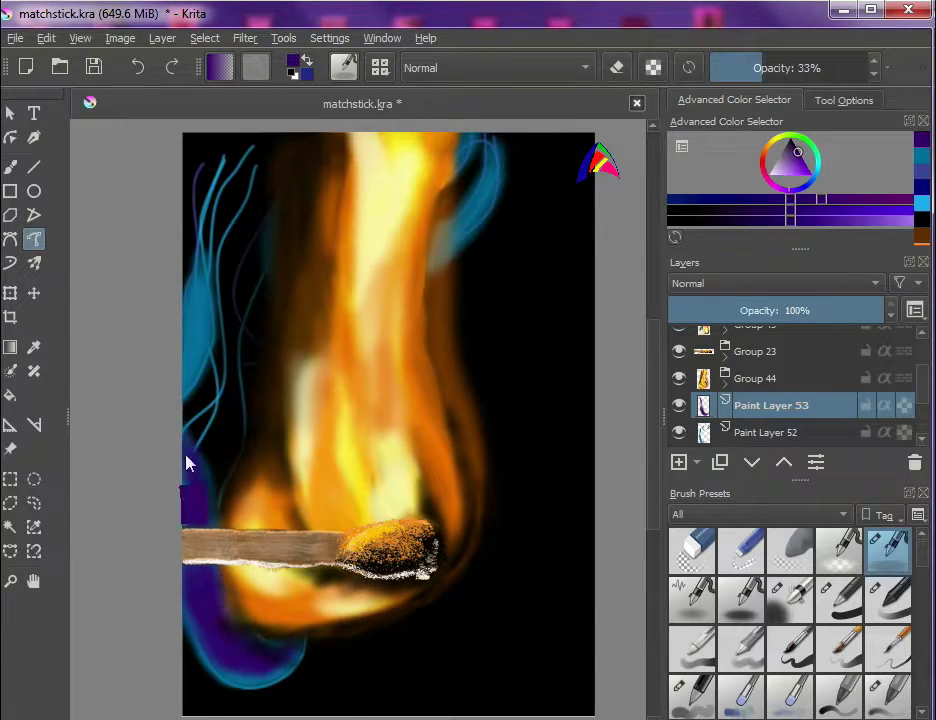
pyautogui.moveTo(238, 354)
pyautogui.mouseDown()
pyautogui.moveTo(186, 310)
pyautogui.moveTo(204, 296)
pyautogui.moveTo(210, 212)
pyautogui.moveTo(224, 366)
pyautogui.mouseUp()
# Step: On a new layer above Paint Layer 53, airbrush lighter purple over the upper left wisps and the upper right smoke curl
pyautogui.click(879, 221)
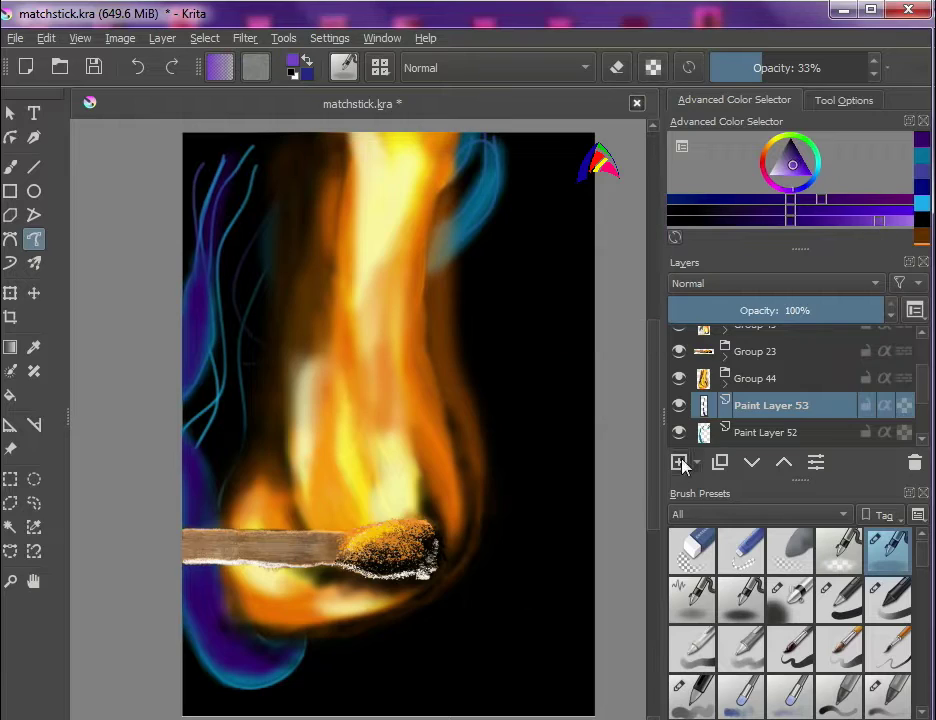
pyautogui.click(679, 463)
pyautogui.rightClick(335, 420)
pyautogui.click(588, 403)
pyautogui.rightClick(247, 319)
pyautogui.moveTo(198, 445)
pyautogui.mouseDown()
pyautogui.moveTo(200, 400)
pyautogui.moveTo(214, 372)
pyautogui.moveTo(230, 90)
pyautogui.moveTo(212, 224)
pyautogui.moveTo(249, 146)
pyautogui.mouseUp()
pyautogui.moveTo(499, 178); pyautogui.dragTo(464, 235)
pyautogui.hotkey('ctrl', 'z')
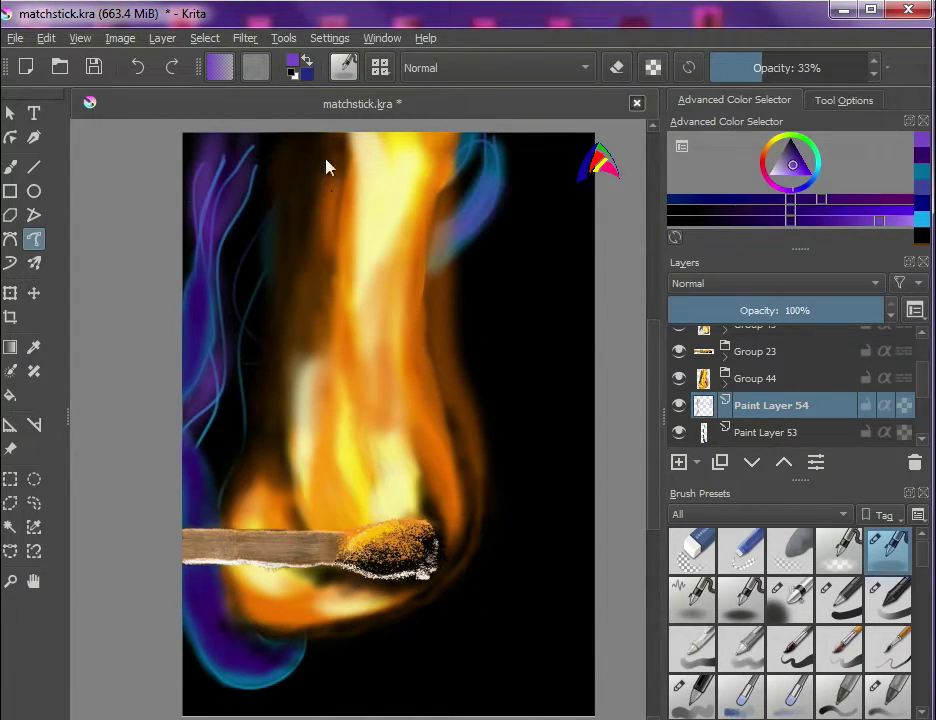
pyautogui.hotkey('ctrl', 'z')
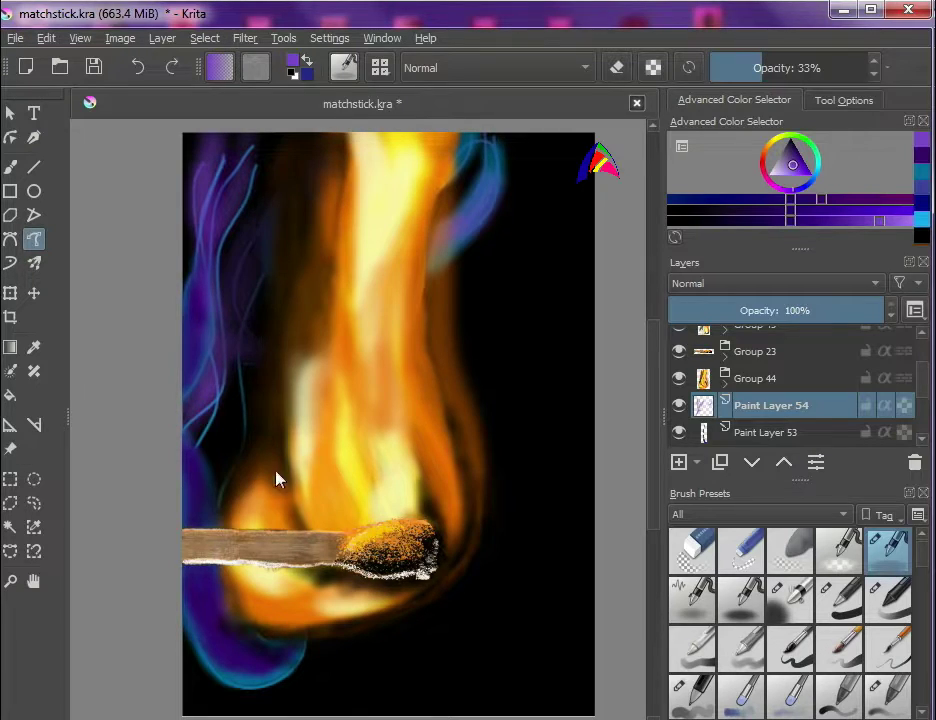
# Step: Add a purple stroke to the upper left wisps and, on a new layer above, airbrush black at 33% opacity between the smoke strands
pyautogui.moveTo(250, 150); pyautogui.dragTo(223, 212)
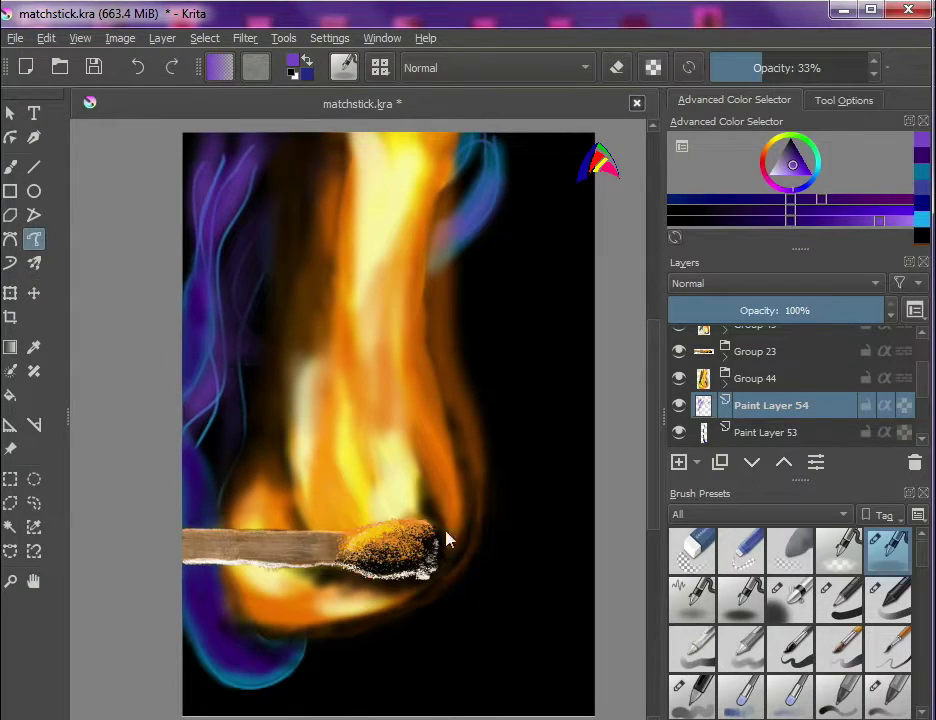
pyautogui.press('Insert')
pyautogui.press('d')
pyautogui.moveTo(265, 662)
pyautogui.mouseDown()
pyautogui.moveTo(214, 565)
pyautogui.moveTo(220, 627)
pyautogui.moveTo(202, 514)
pyautogui.moveTo(236, 410)
pyautogui.moveTo(240, 302)
pyautogui.mouseUp()
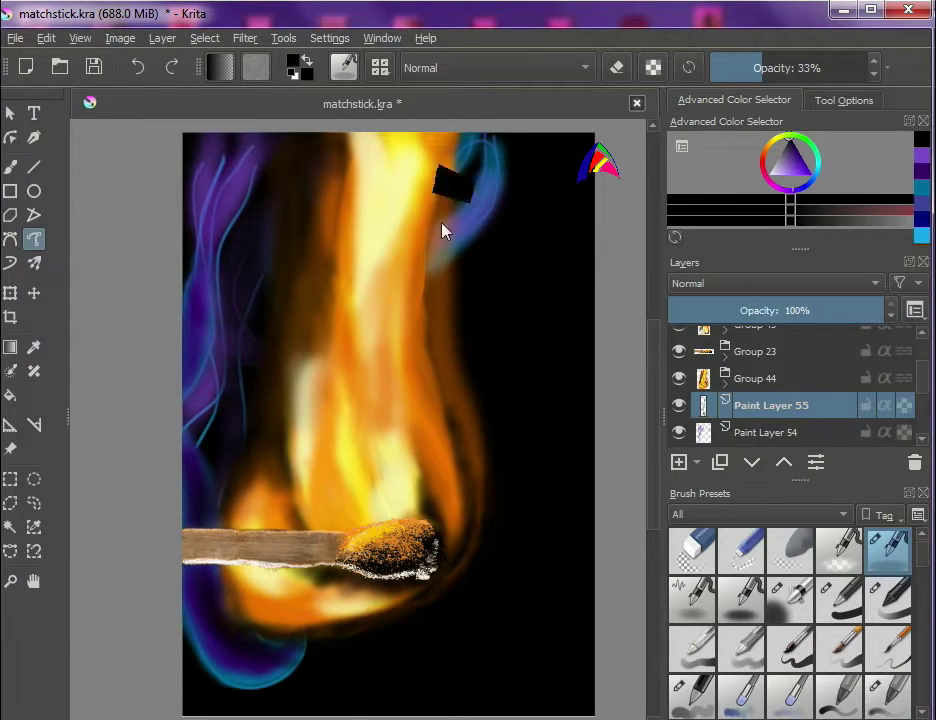
pyautogui.moveTo(458, 173)
pyautogui.mouseDown()
pyautogui.moveTo(488, 180)
pyautogui.moveTo(472, 147)
pyautogui.mouseUp()
pyautogui.rightClick(472, 147)
pyautogui.click(490, 191)
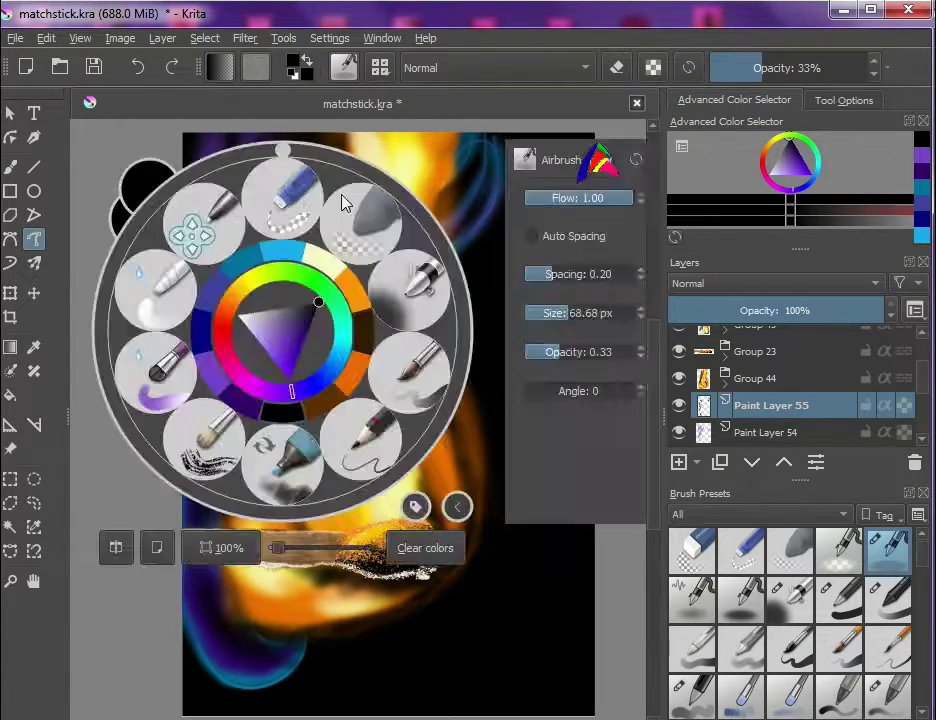
pyautogui.moveTo(200, 468); pyautogui.dragTo(228, 543)
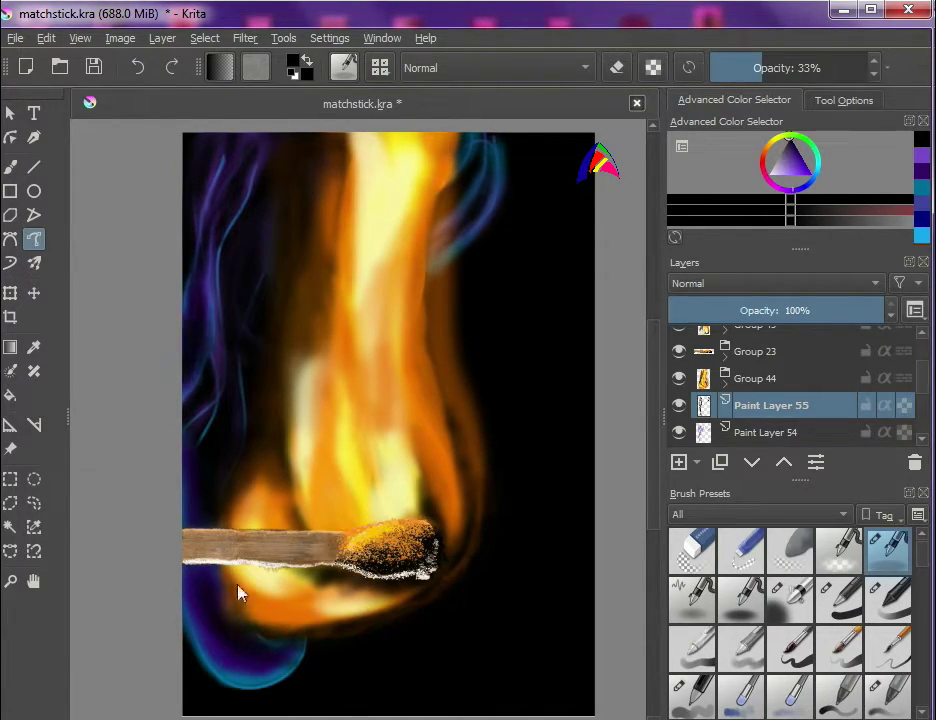
# Step: On a new layer above Paint Layer 55, airbrush light blue at 33% opacity over the left smoke wisps and the upper right curl
pyautogui.click(679, 462)
pyautogui.rightClick(283, 466)
pyautogui.click(185, 305)
pyautogui.moveTo(216, 252); pyautogui.dragTo(213, 328)
pyautogui.rightClick(210, 364)
pyautogui.click(587, 343)
pyautogui.click(490, 345)
pyautogui.moveTo(190, 375)
pyautogui.mouseDown()
pyautogui.moveTo(203, 261)
pyautogui.moveTo(188, 378)
pyautogui.mouseUp()
pyautogui.moveTo(244, 216); pyautogui.dragTo(230, 350)
pyautogui.moveTo(452, 242); pyautogui.dragTo(476, 190)
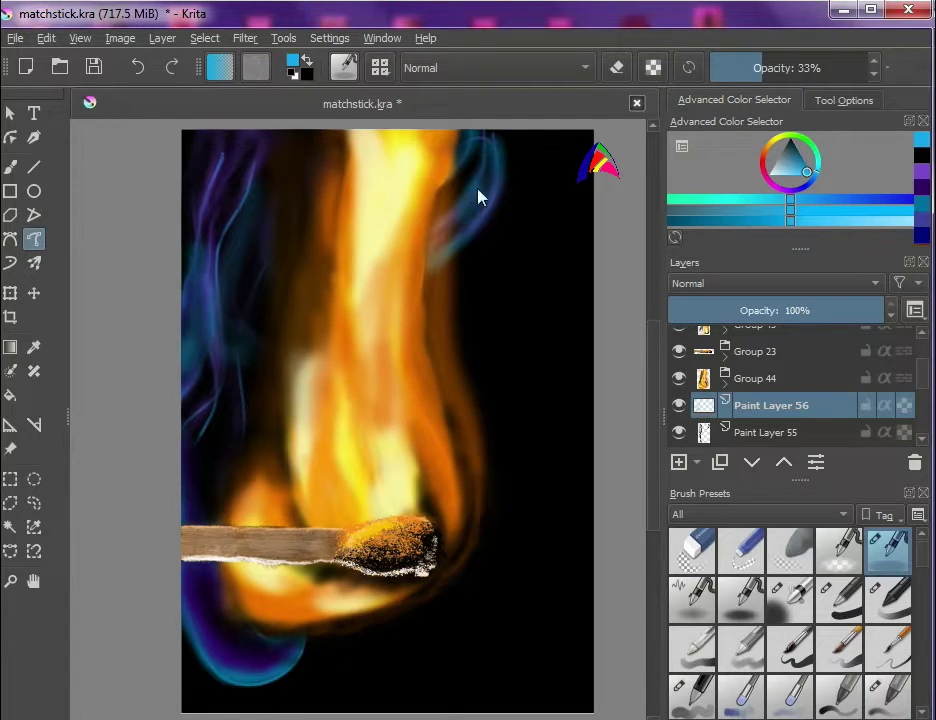
pyautogui.moveTo(234, 140); pyautogui.dragTo(213, 179)
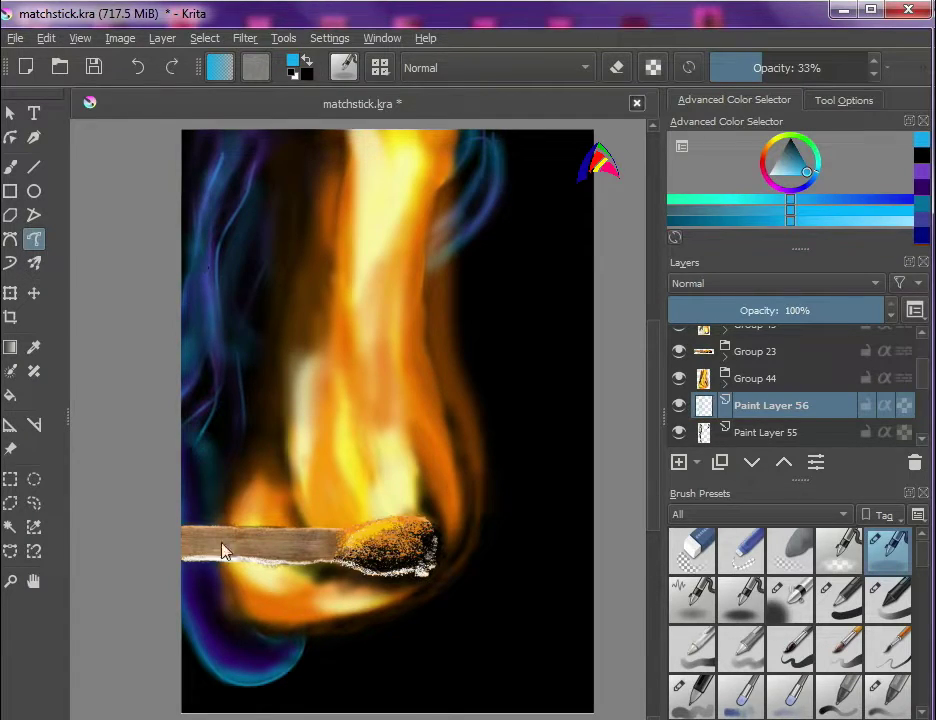
# Step: On Paint Layer 55, airbrush more black at 33% opacity along the gap between the left smoke and the flame
pyautogui.scroll(1, 318, 396)
pyautogui.scroll(-1, 318, 396)
pyautogui.click(762, 432)
pyautogui.keyDown('ctrl'); pyautogui.click(118, 384); pyautogui.keyUp('ctrl')
pyautogui.rightClick(400, 520)
pyautogui.click(573, 449)
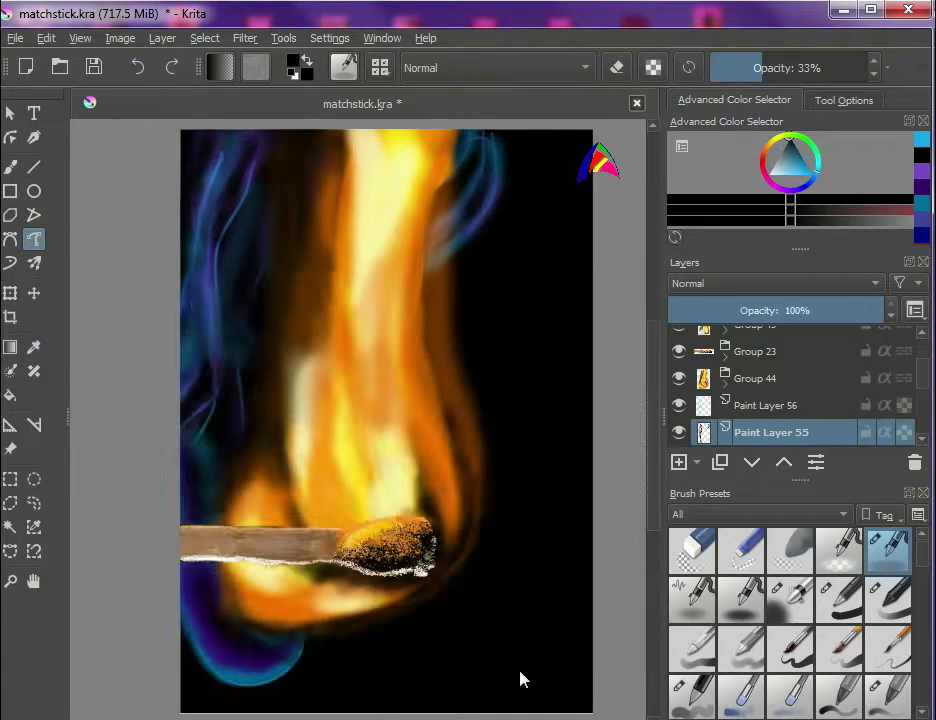
pyautogui.click(520, 675)
pyautogui.moveTo(235, 440); pyautogui.dragTo(280, 634)
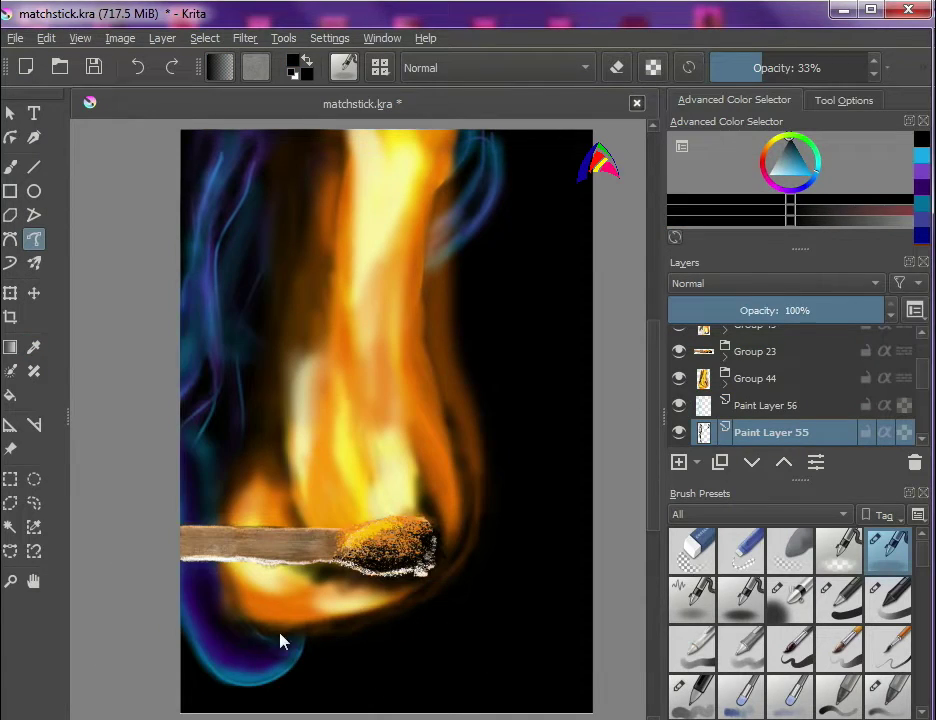
# Step: Darken the smoke with black on a new layer above Copy of Group 23 and save the document
pyautogui.click(679, 462)
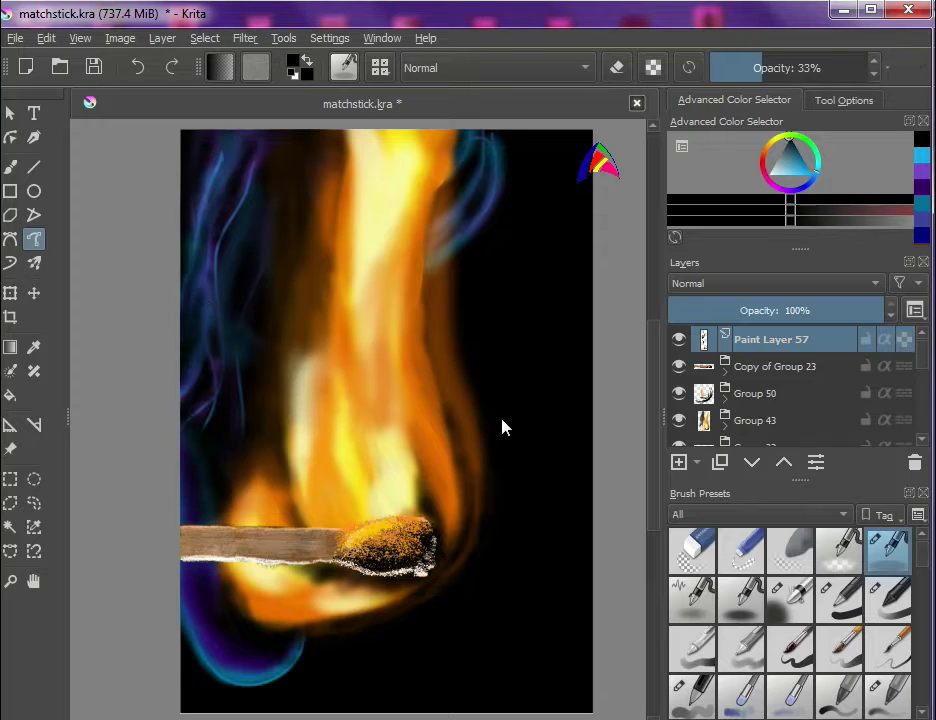
pyautogui.click(15, 38)
pyautogui.click(42, 123)
# Step: In Copy of Group 23, transform the black speckles of Paint Layer 15 to cover more of the match head's edge
pyautogui.scroll(2, 472, 562)
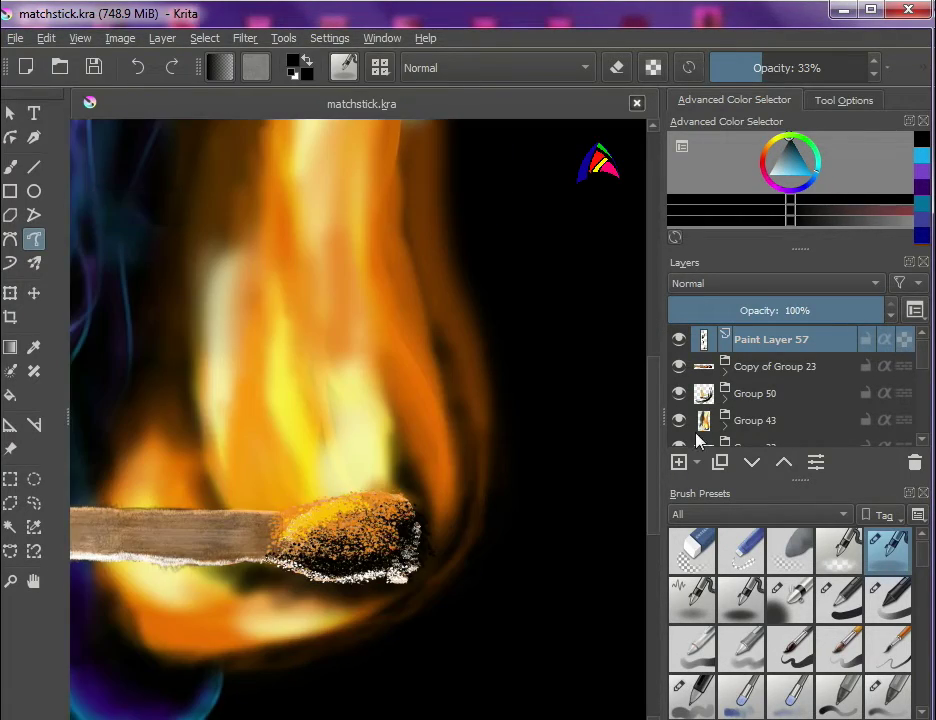
pyautogui.click(725, 368)
pyautogui.click(753, 395)
pyautogui.scroll(-5, 796, 425)
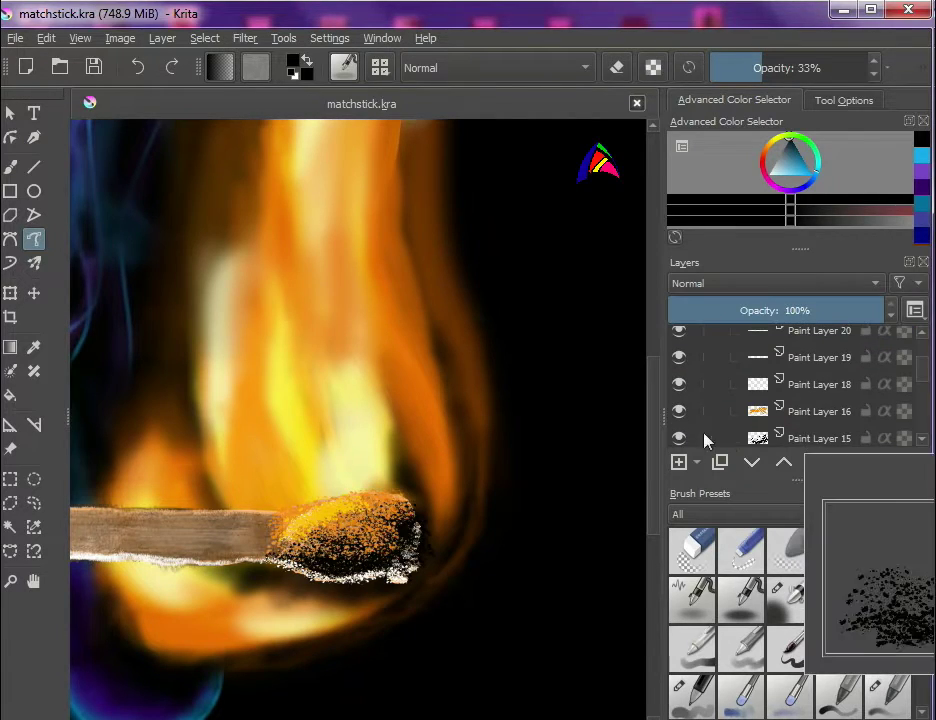
pyautogui.click(804, 435)
pyautogui.hotkey('ctrl', 't')
pyautogui.click(34, 581)
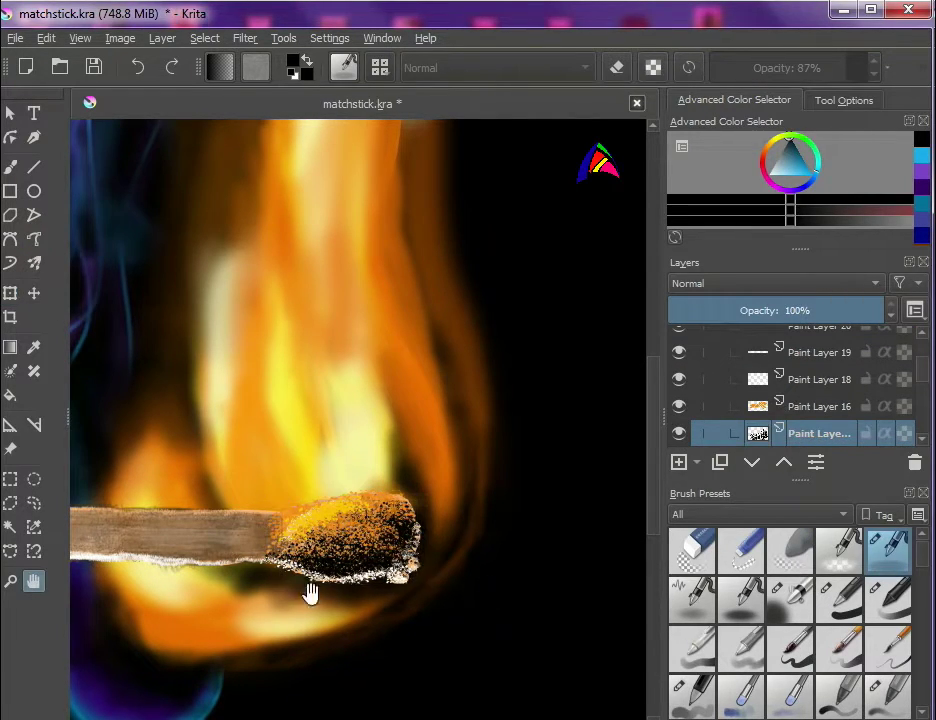
# Step: Transform the matching black speckle layer in Group 23 to cover the match head's edge, and save the document
pyautogui.scroll(5, 767, 383)
pyautogui.click(725, 371)
pyautogui.click(725, 370)
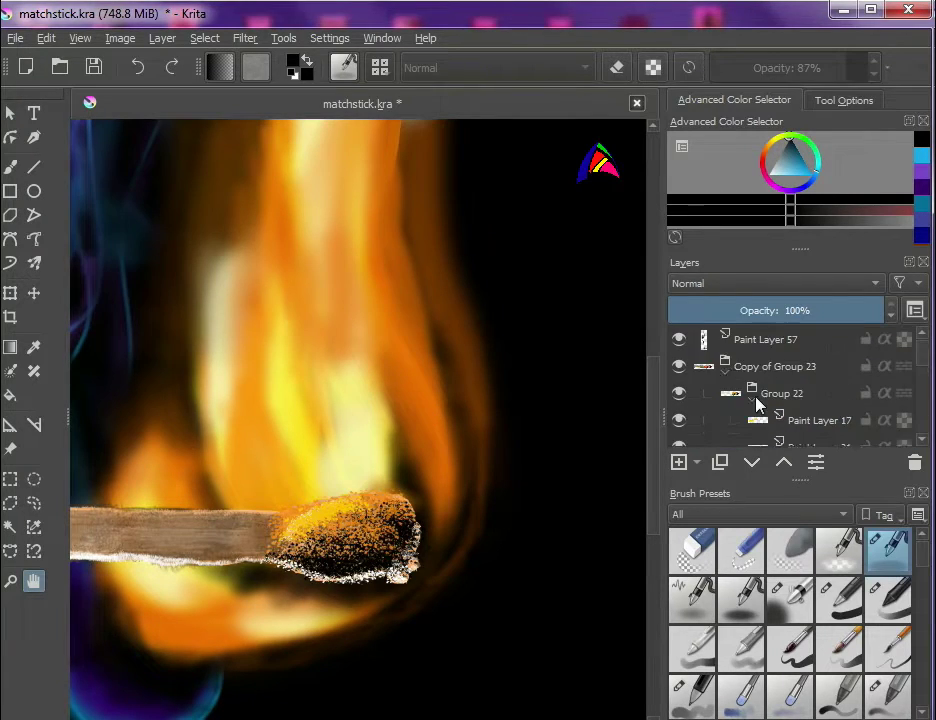
pyautogui.click(753, 399)
pyautogui.scroll(-4, 748, 420)
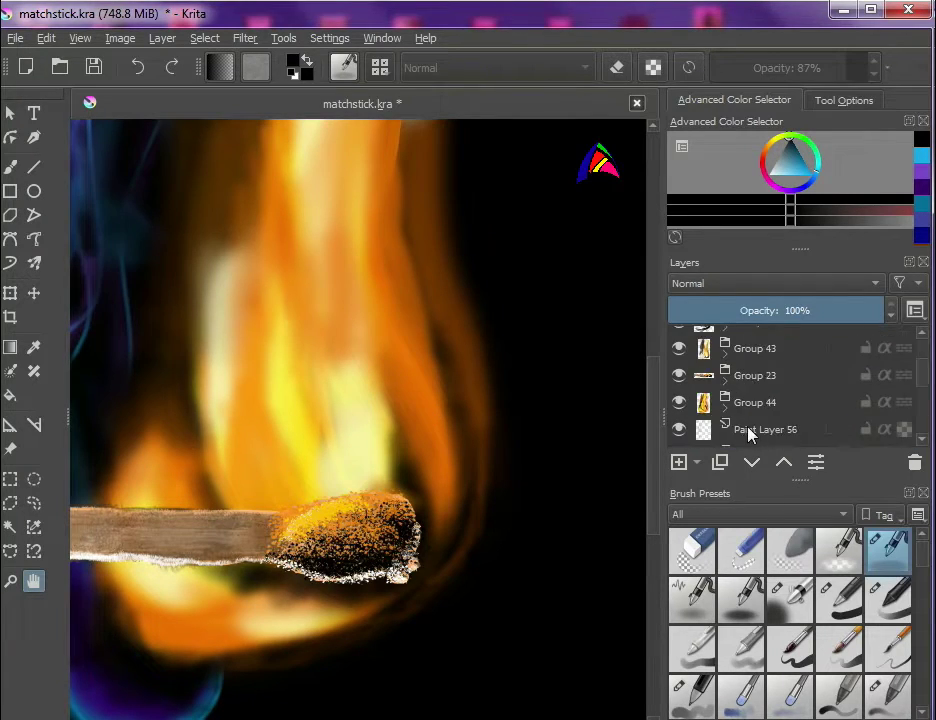
pyautogui.scroll(2, 790, 422)
pyautogui.click(726, 340)
pyautogui.scroll(-2, 788, 396)
pyautogui.click(790, 400)
pyautogui.hotkey('ctrl', 't')
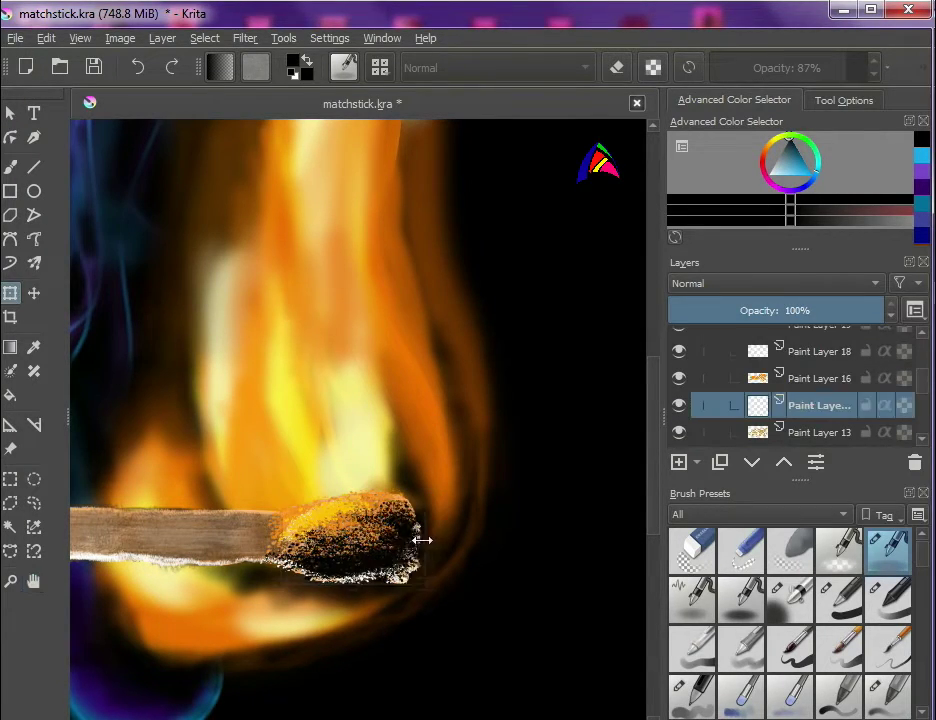
pyautogui.click(34, 583)
pyautogui.scroll(-1, 306, 470)
pyautogui.moveTo(306, 470); pyautogui.dragTo(354, 505)
pyautogui.click(15, 38)
pyautogui.click(40, 118)
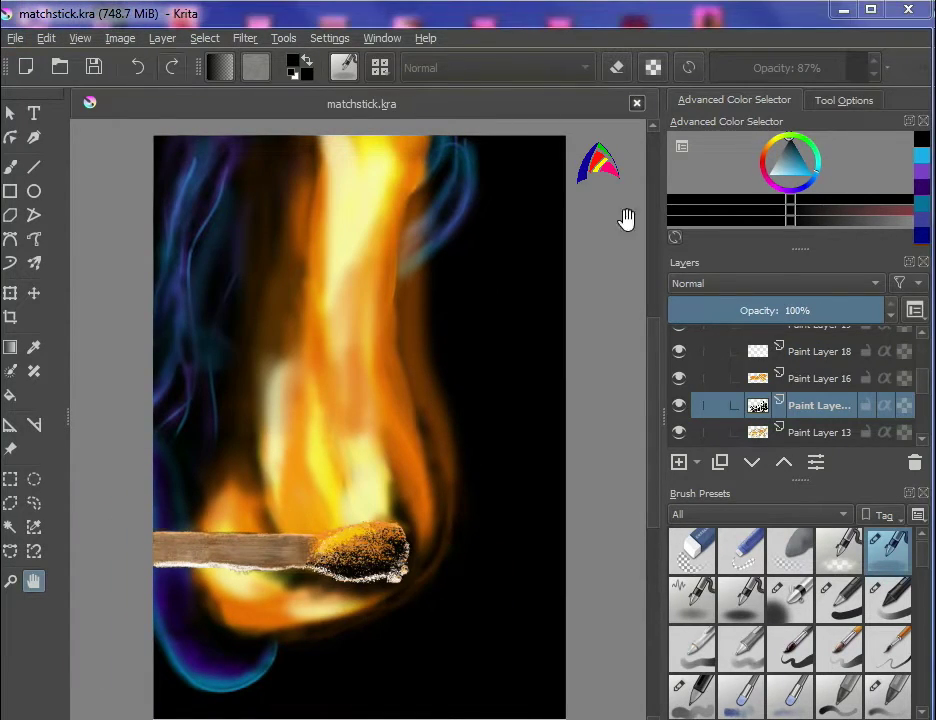
# Step: On a new layer above Paint Layer 57, brush translucent black shading along the matchstick's wooden stick
pyautogui.scroll(5, 735, 383)
pyautogui.click(750, 341)
pyautogui.click(679, 462)
pyautogui.click(34, 347)
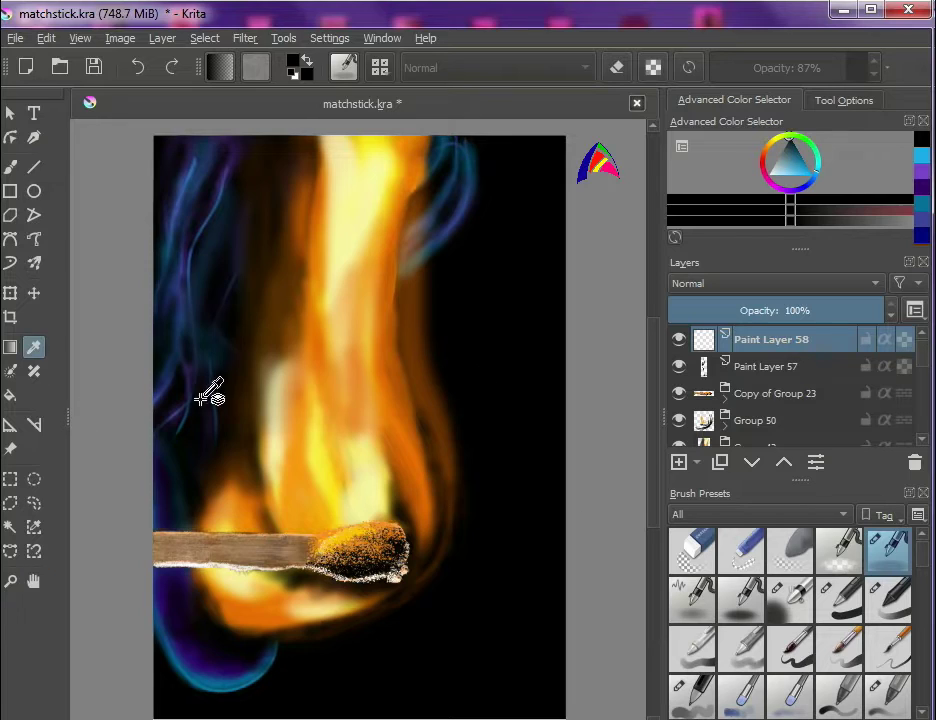
pyautogui.click(10, 168)
pyautogui.rightClick(283, 466)
pyautogui.moveTo(566, 449); pyautogui.dragTo(601, 449)
pyautogui.click(484, 581)
pyautogui.moveTo(278, 556)
pyautogui.mouseDown()
pyautogui.moveTo(190, 548)
pyautogui.moveTo(246, 553)
pyautogui.mouseUp()
pyautogui.rightClick(325, 560)
pyautogui.click(582, 448)
pyautogui.click(535, 668)
pyautogui.moveTo(276, 556)
pyautogui.mouseDown()
pyautogui.moveTo(195, 552)
pyautogui.moveTo(301, 554)
pyautogui.mouseUp()
# Step: On two new layers above Paint Layer 58, brush orange sampled from the flame along the wooden stick at 27% opacity
pyautogui.click(679, 462)
pyautogui.click(34, 347)
pyautogui.click(408, 426)
pyautogui.click(10, 167)
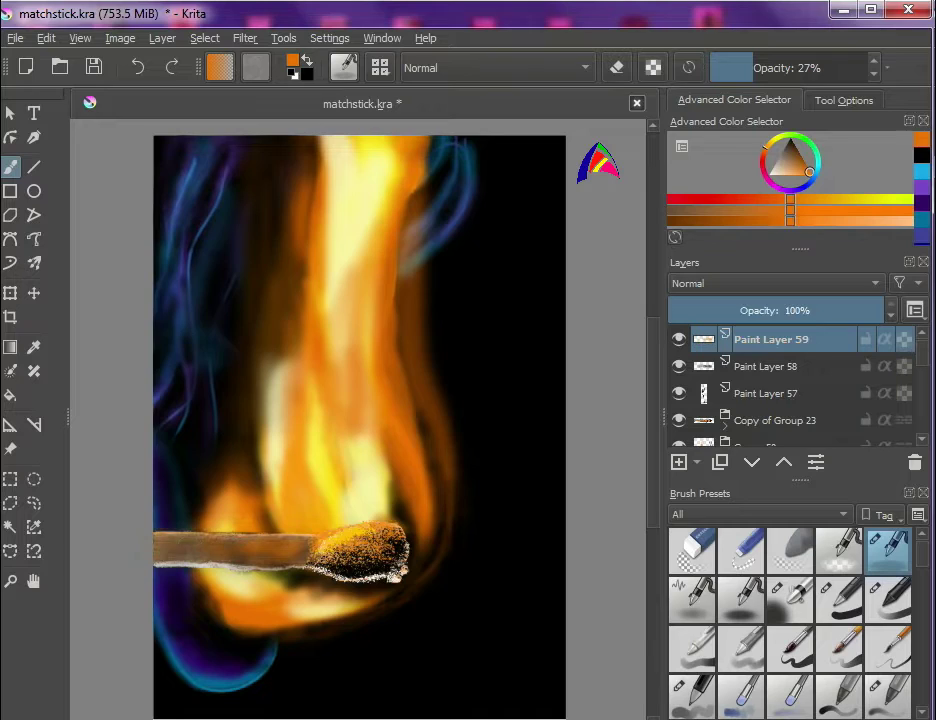
pyautogui.click(679, 462)
pyautogui.rightClick(489, 560)
pyautogui.click(566, 451)
pyautogui.click(492, 572)
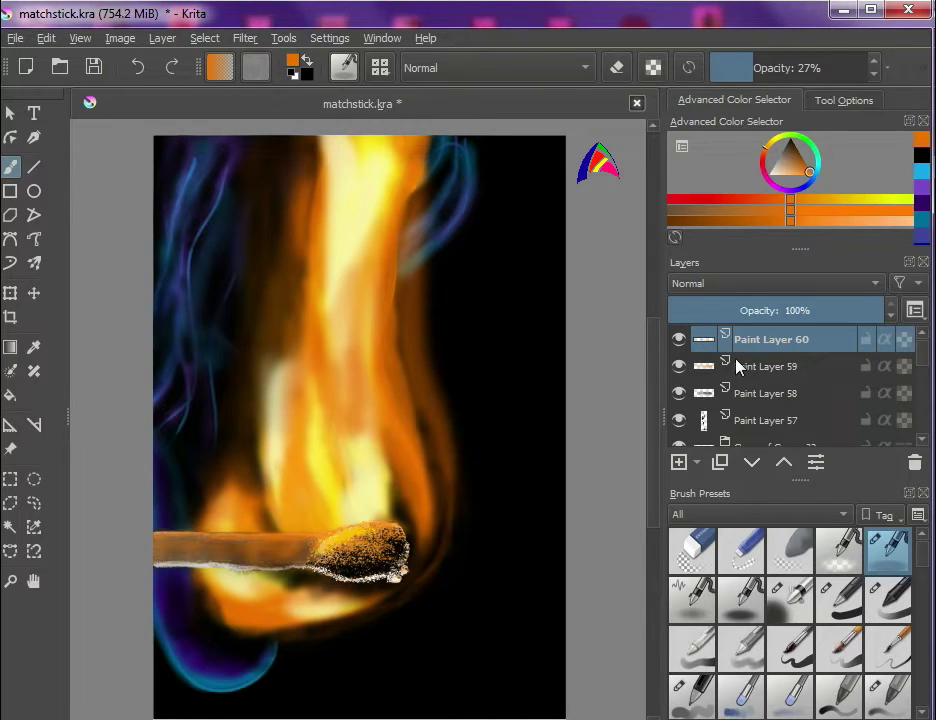
# Step: Move Paint Layer 45 out of Group 50 to the top of the layer stack
pyautogui.scroll(-1, 750, 400)
pyautogui.click(726, 405)
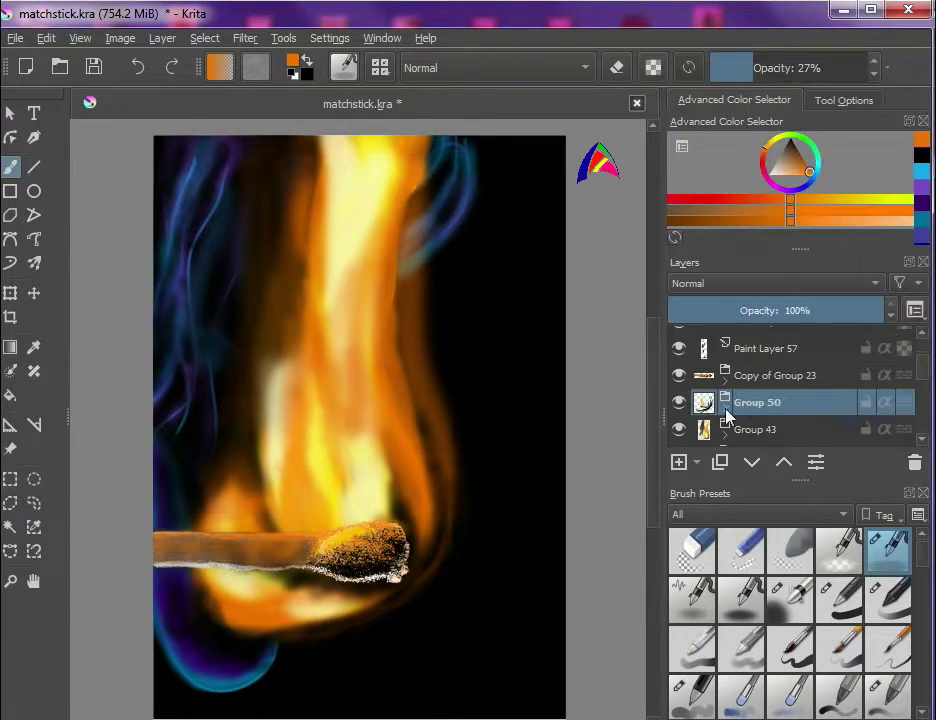
pyautogui.click(726, 411)
pyautogui.click(768, 384)
pyautogui.moveTo(768, 384)
pyautogui.mouseDown()
pyautogui.moveTo(771, 342)
pyautogui.moveTo(784, 330)
pyautogui.mouseUp()
pyautogui.click(33, 582)
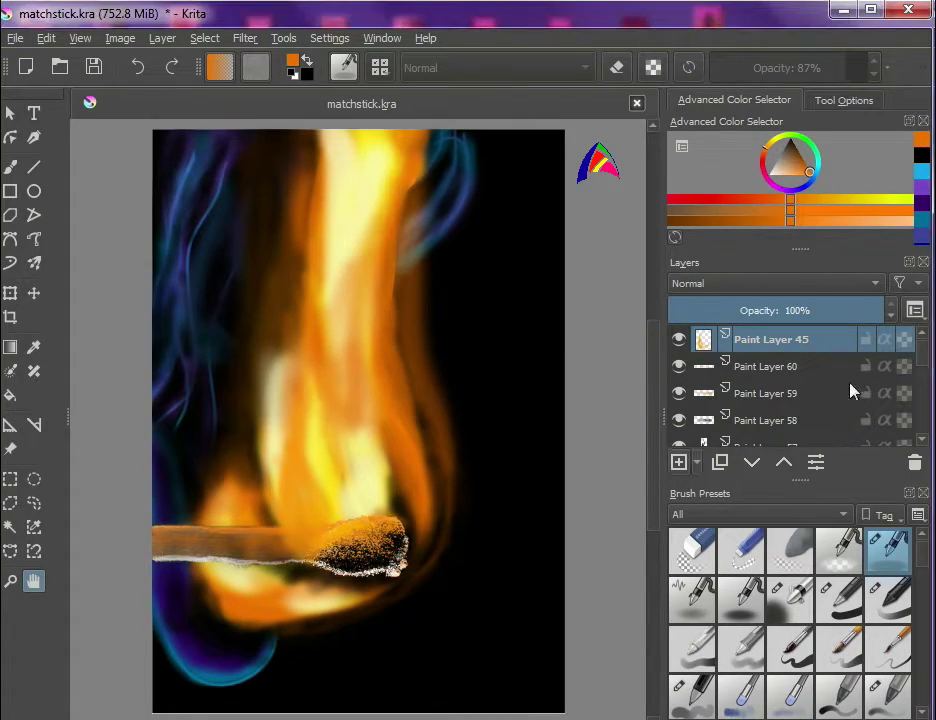
# Step: On a new layer above Paint Layer 45, outline the loop below the matchstick in light blue at 33% opacity with freehand paths
pyautogui.press('Insert')
pyautogui.click(922, 174)
pyautogui.click(803, 175)
pyautogui.rightClick(803, 175)
pyautogui.click(34, 239)
pyautogui.click(762, 68)
pyautogui.moveTo(157, 596); pyautogui.dragTo(253, 679)
pyautogui.hotkey('ctrl', 'z')
# Step: Draw light blue strands down the left smoke and along the upper curls, and lower the layer's opacity
pyautogui.moveTo(237, 268); pyautogui.dragTo(204, 488)
pyautogui.moveTo(248, 221); pyautogui.dragTo(203, 499)
pyautogui.moveTo(456, 139); pyautogui.dragTo(401, 270)
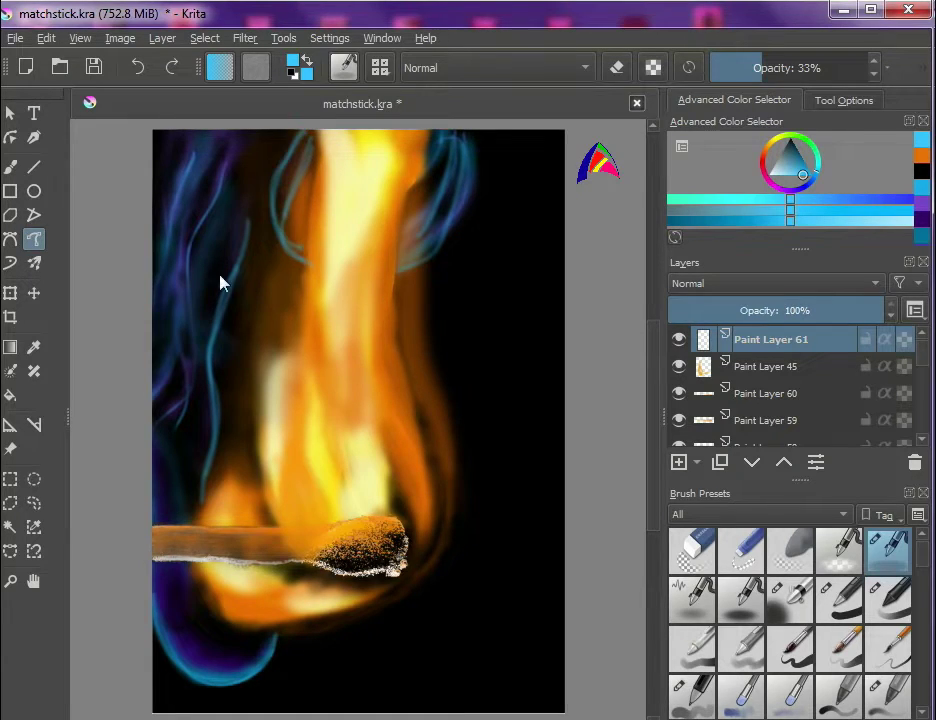
pyautogui.moveTo(194, 153); pyautogui.dragTo(185, 417)
pyautogui.moveTo(232, 147); pyautogui.dragTo(163, 412)
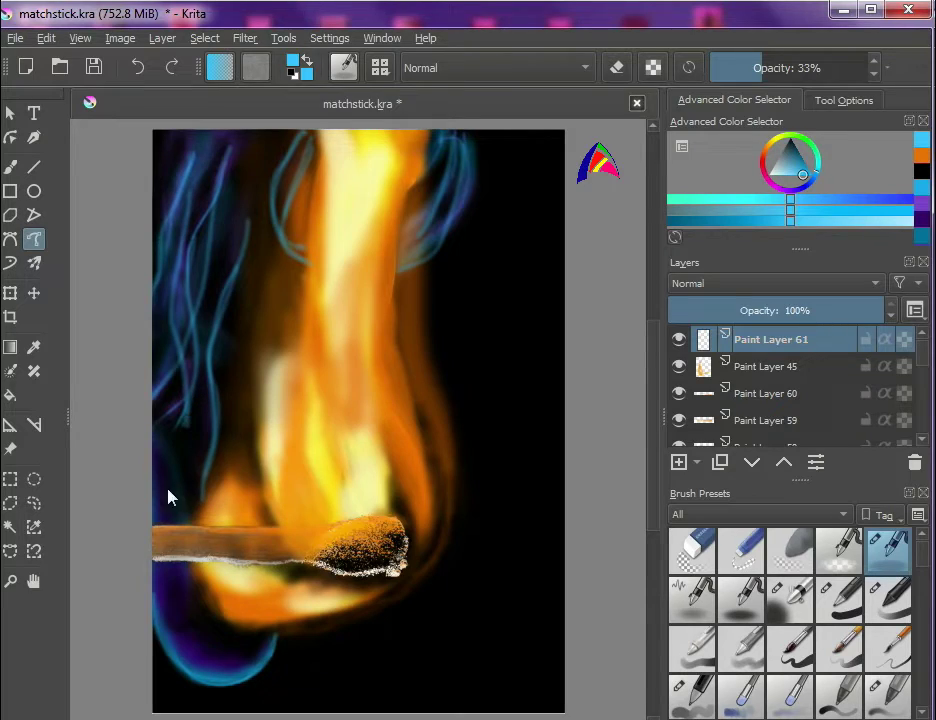
pyautogui.click(830, 309)
pyautogui.moveTo(820, 311); pyautogui.dragTo(770, 310)
# Step: On a new layer above Paint Layer 61, add light blue to the loop and lower left smoke, and slightly reduce the layer's opacity
pyautogui.press('Insert')
pyautogui.moveTo(272, 640); pyautogui.dragTo(192, 679)
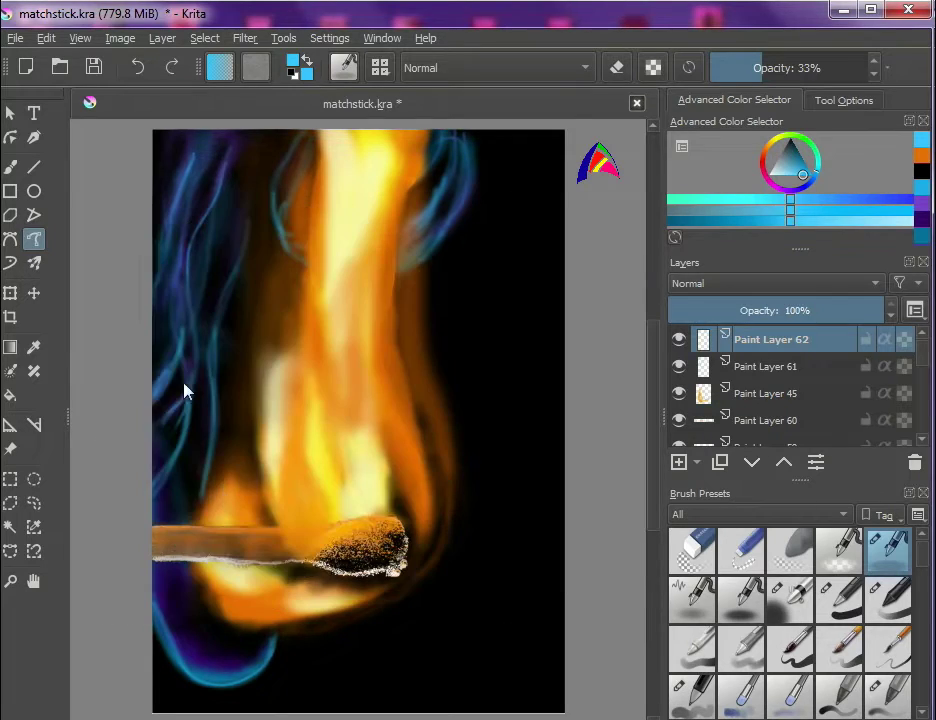
pyautogui.moveTo(172, 425); pyautogui.dragTo(143, 436)
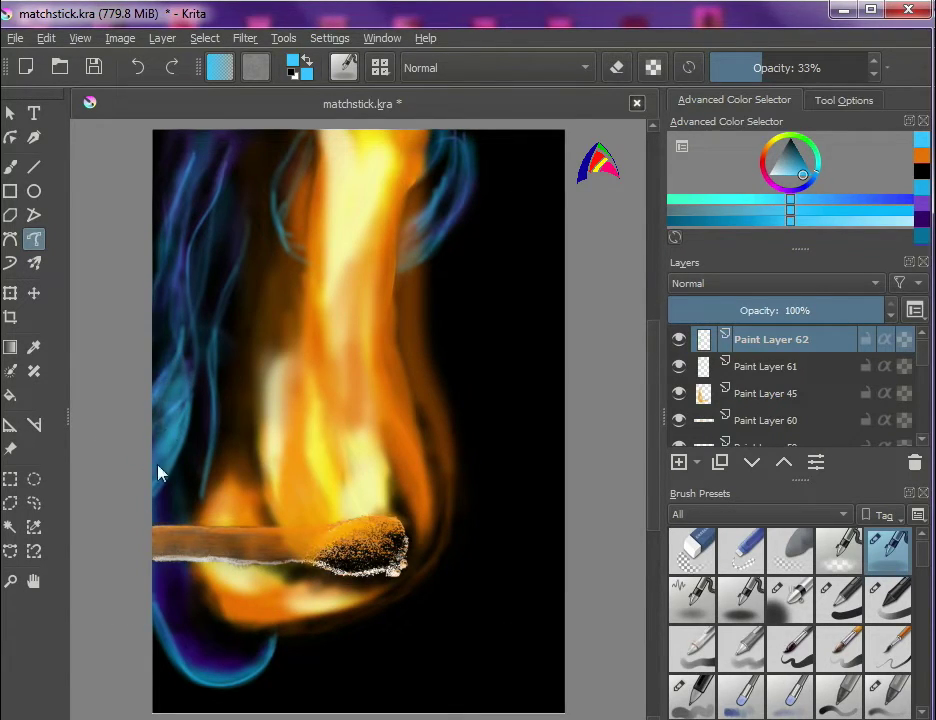
pyautogui.moveTo(836, 311); pyautogui.dragTo(820, 312)
# Step: Add a new layer above Paint Layer 62, set the colour to white, and try a freehand stroke beside the flame
pyautogui.click(683, 463)
pyautogui.click(768, 175)
pyautogui.rightClick(284, 467)
pyautogui.click(564, 450)
pyautogui.moveTo(500, 498); pyautogui.dragTo(505, 574)
pyautogui.hotkey('ctrl', 'z')
# Step: Switch to the Basic-1 brush preset, adjust its size, and test a white stroke on the black background
pyautogui.click(839, 600)
pyautogui.rightClick(282, 393)
pyautogui.click(560, 297)
pyautogui.rightClick(282, 468)
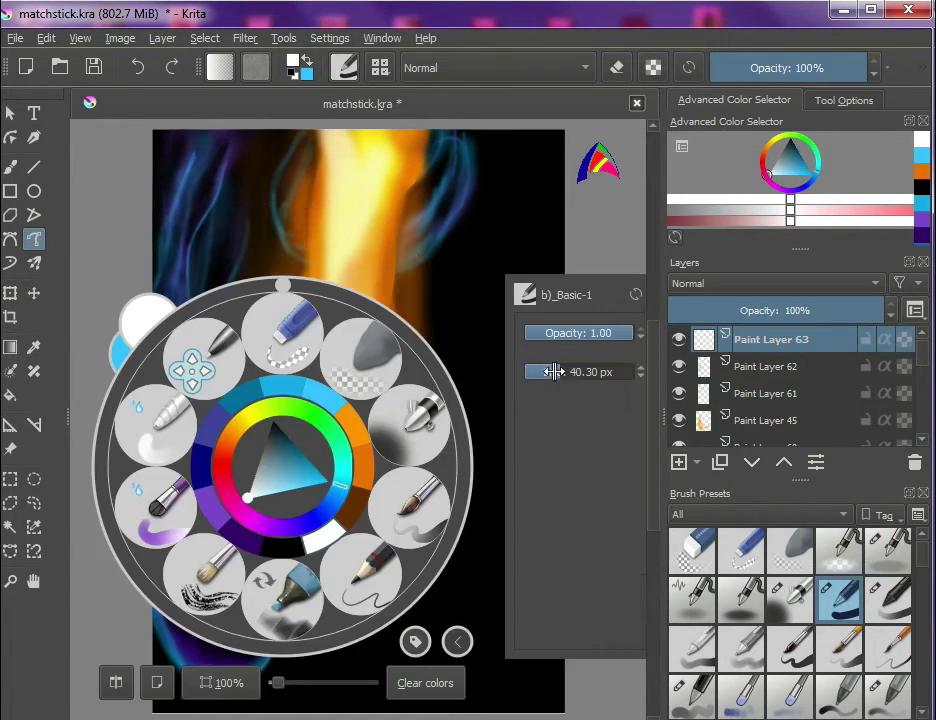
pyautogui.moveTo(505, 450); pyautogui.dragTo(505, 509)
pyautogui.hotkey('ctrl', 'z')
pyautogui.hotkey('ctrl', 'z')
# Step: Draw thin white highlight lines along the left wisps, the loop below the matchstick, and the curls beside the flame's top
pyautogui.moveTo(211, 358); pyautogui.dragTo(213, 440)
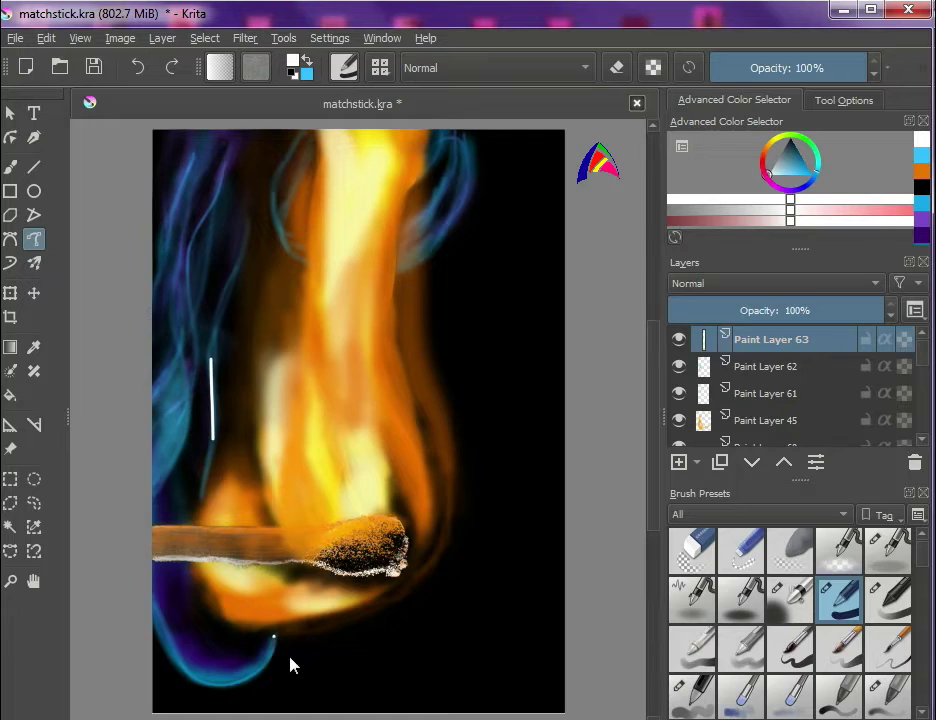
pyautogui.hotkey('ctrl', 'z')
pyautogui.moveTo(150, 600)
pyautogui.mouseDown()
pyautogui.moveTo(182, 666)
pyautogui.moveTo(274, 638)
pyautogui.mouseUp()
pyautogui.moveTo(186, 345); pyautogui.dragTo(150, 400)
pyautogui.moveTo(199, 296); pyautogui.dragTo(157, 361)
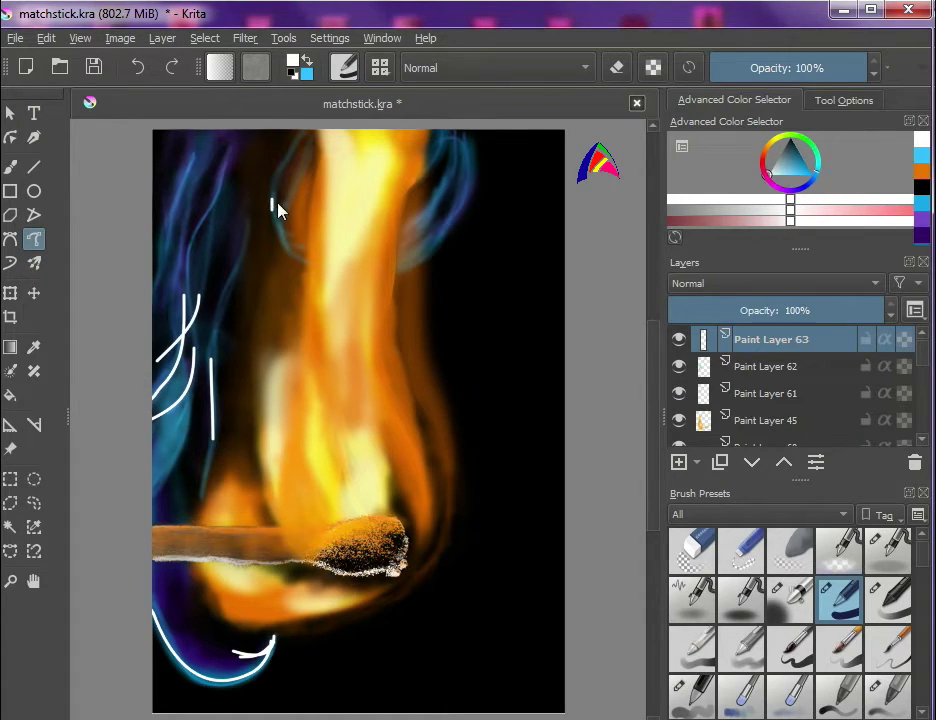
pyautogui.moveTo(463, 188); pyautogui.dragTo(437, 232)
# Step: Lower Paint Layer 63's opacity to 31% and delete the stray highlight near the loop's right end
pyautogui.moveTo(850, 310)
pyautogui.mouseDown()
pyautogui.moveTo(709, 311)
pyautogui.moveTo(736, 316)
pyautogui.mouseUp()
pyautogui.click(34, 503)
pyautogui.moveTo(264, 651); pyautogui.dragTo(267, 652)
pyautogui.press('Delete')
pyautogui.hotkey('ctrl', 'shift', 'a')
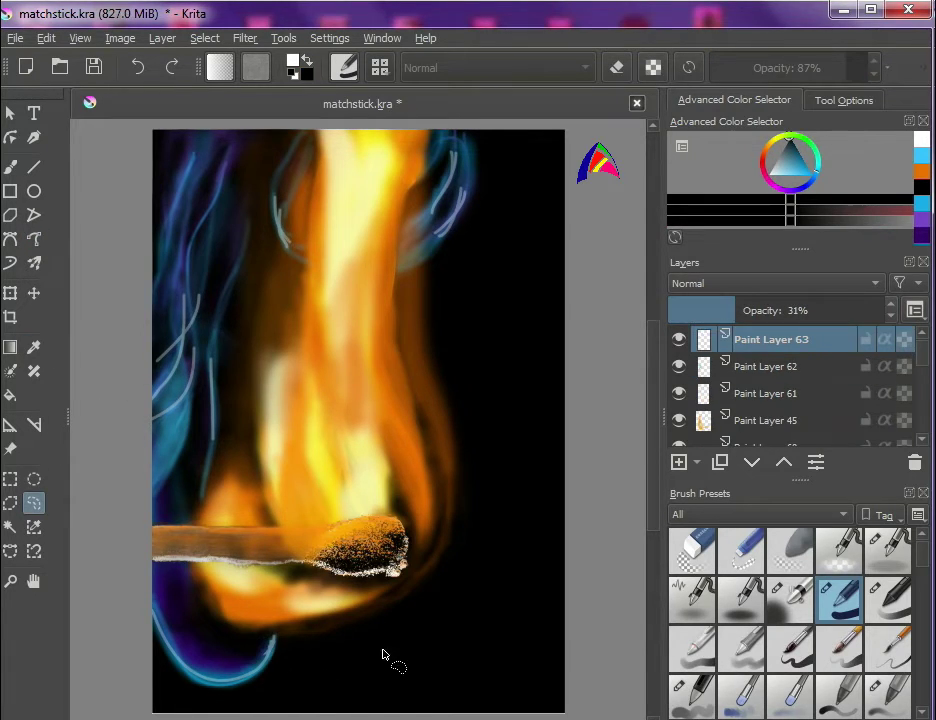
# Step: Draw a thin white arc inside the loop below the matchstick and trim off its upper end
pyautogui.click(34, 239)
pyautogui.click(34, 503)
pyautogui.moveTo(213, 586)
pyautogui.mouseDown()
pyautogui.moveTo(273, 637)
pyautogui.moveTo(218, 602)
pyautogui.mouseUp()
pyautogui.press('Delete')
pyautogui.hotkey('ctrl', 'shift', 'a')
# Step: With the Airbrush_linear preset at 186.58 px and 43% opacity, airbrush a soft white glow inside the loop below the matchstick
pyautogui.rightClick(490, 552)
pyautogui.click(888, 551)
pyautogui.rightClick(489, 512)
pyautogui.click(450, 510)
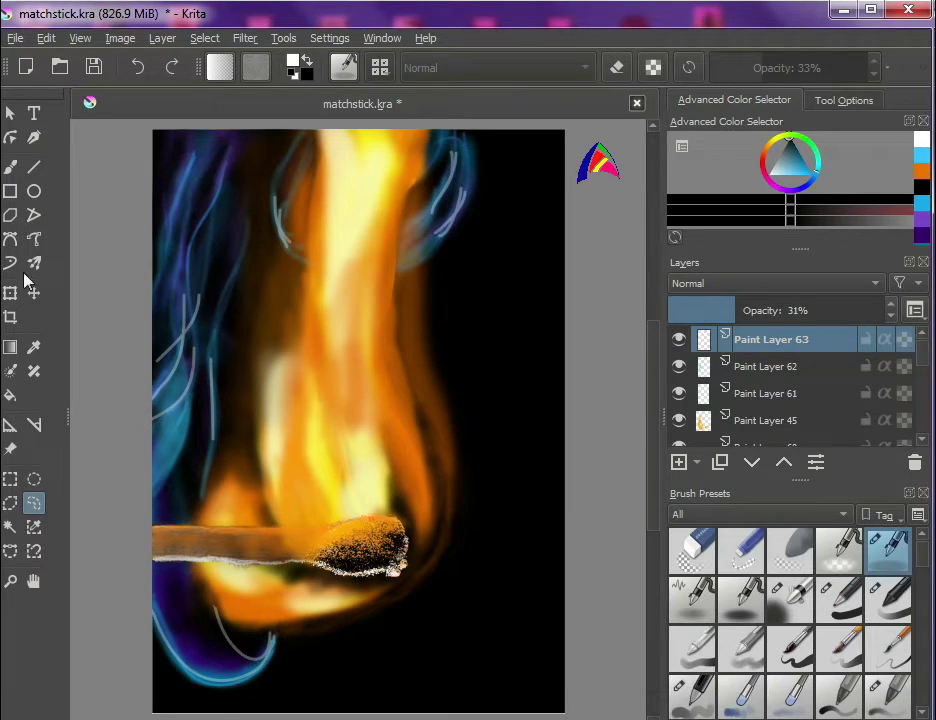
pyautogui.click(34, 239)
pyautogui.rightClick(284, 467)
pyautogui.moveTo(566, 449); pyautogui.dragTo(576, 449)
pyautogui.click(223, 640)
pyautogui.rightClick(463, 641)
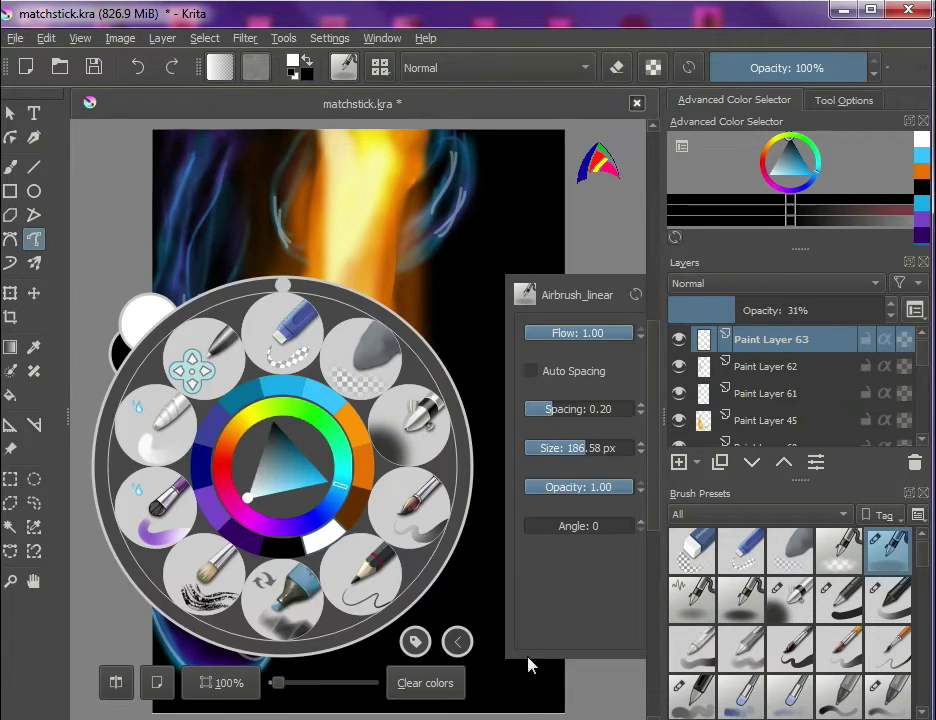
pyautogui.click(215, 618)
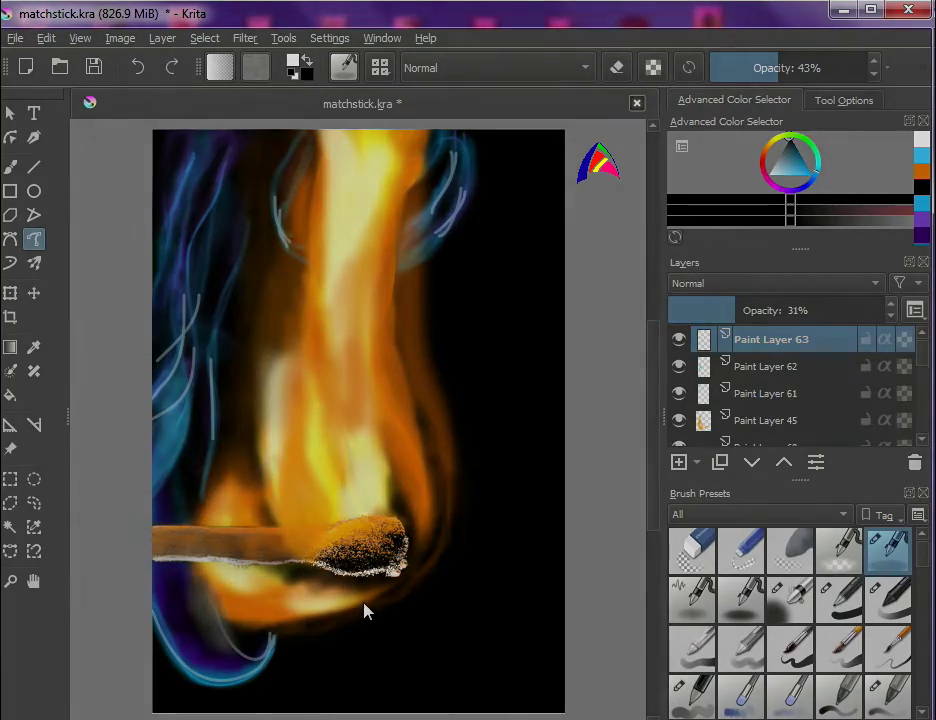